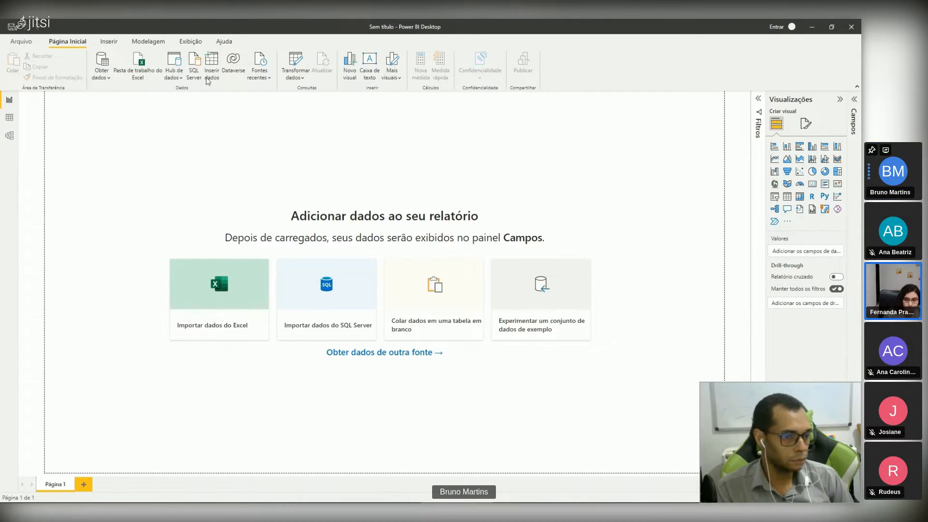
Step: Connect to the Excel workbook Base Vendas.xlsx from the Downloads folder as a data source
{"action": "left_click", "coordinate": [102, 72]}
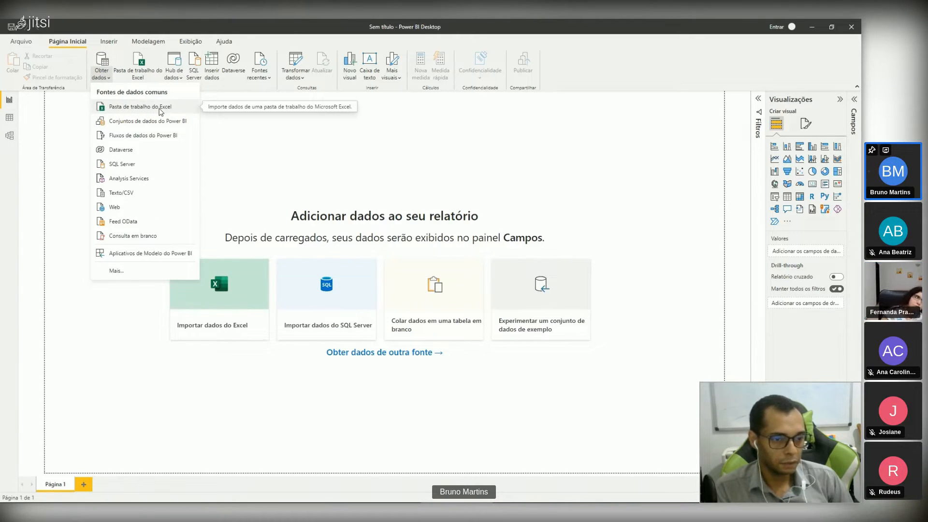
{"action": "left_click", "coordinate": [135, 108]}
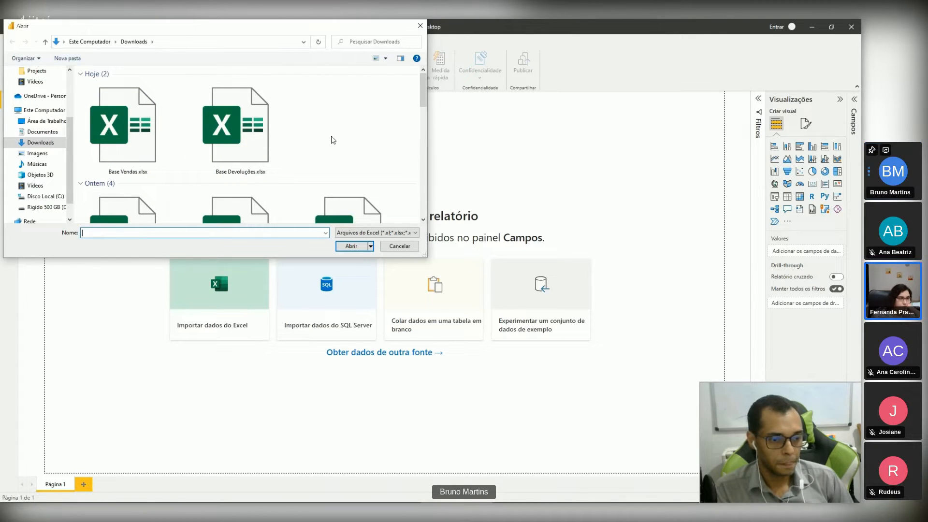
{"action": "left_click", "coordinate": [137, 139]}
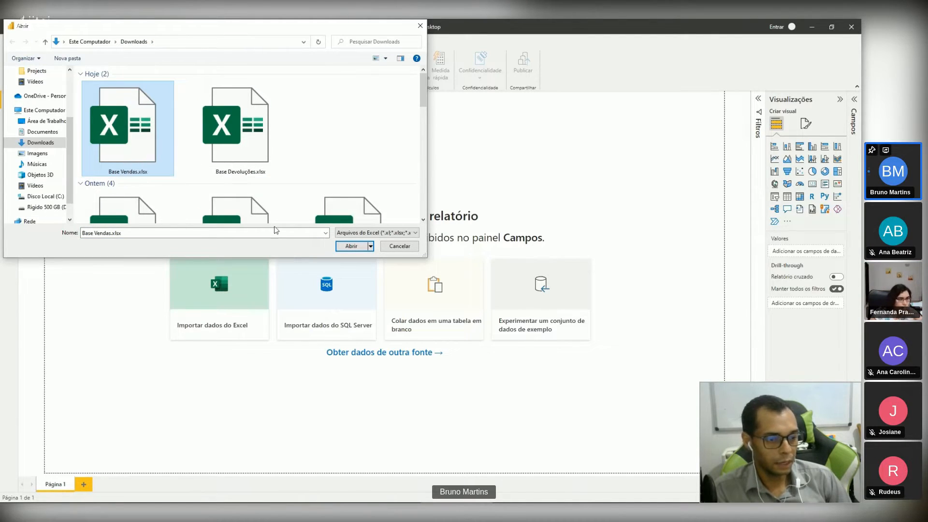
{"action": "left_click", "coordinate": [344, 248]}
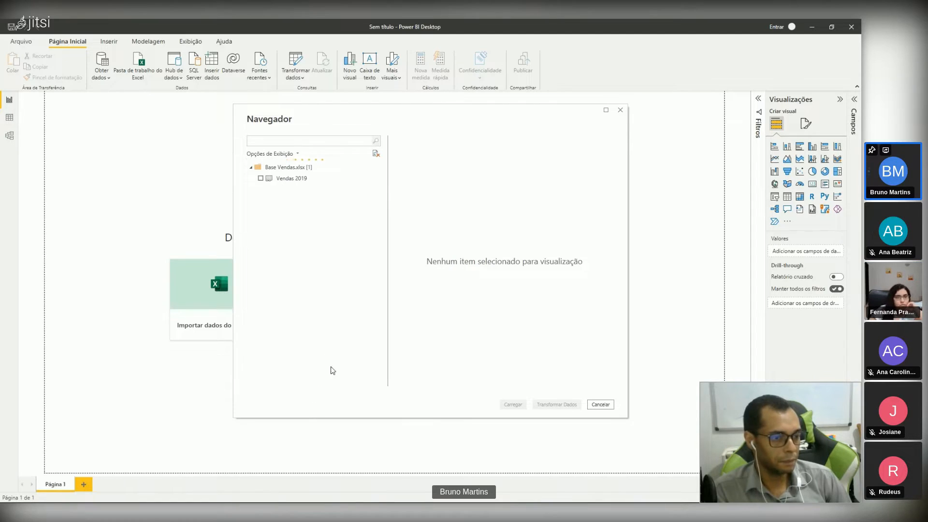
Step: Select the Vendas 2019 sheet, widen its preview, and open it for data transformation
{"action": "left_click_drag", "start_coordinate": [409, 111], "coordinate": [362, 112]}
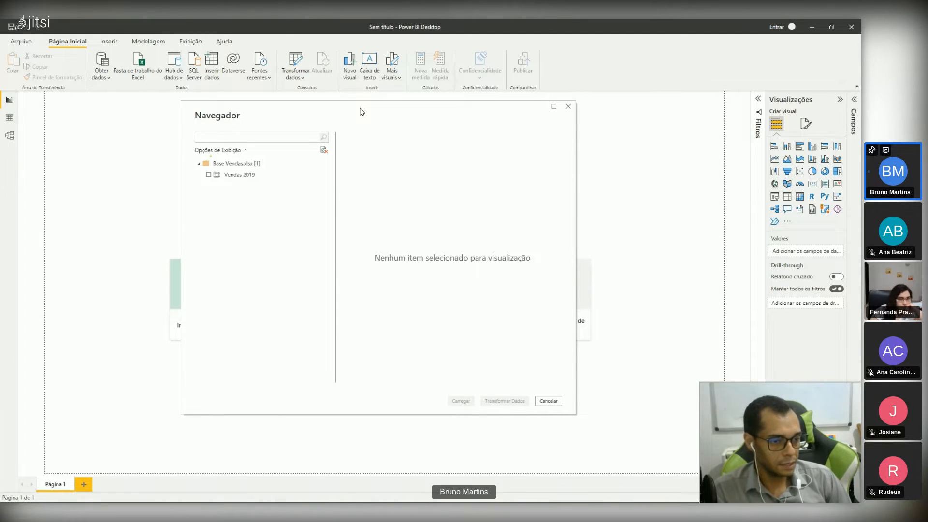
{"action": "left_click_drag", "start_coordinate": [362, 112], "coordinate": [352, 113]}
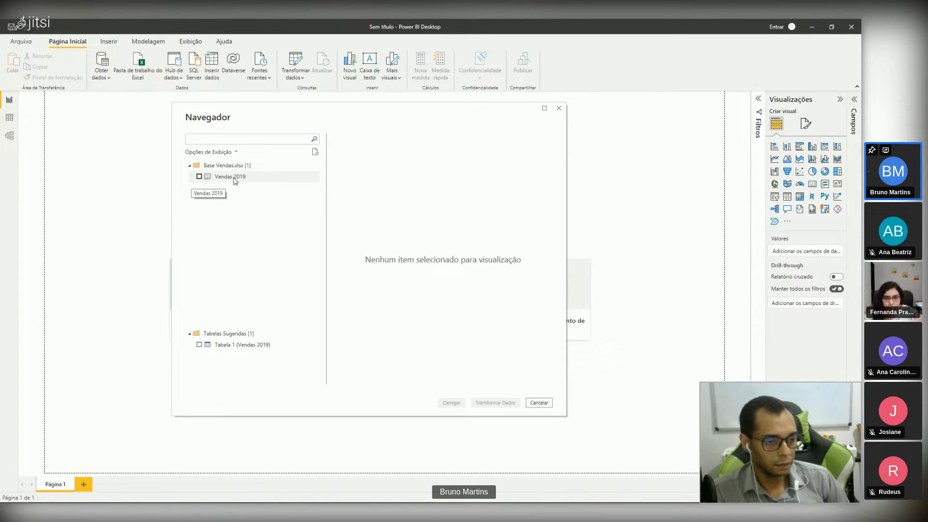
{"action": "left_click", "coordinate": [199, 177]}
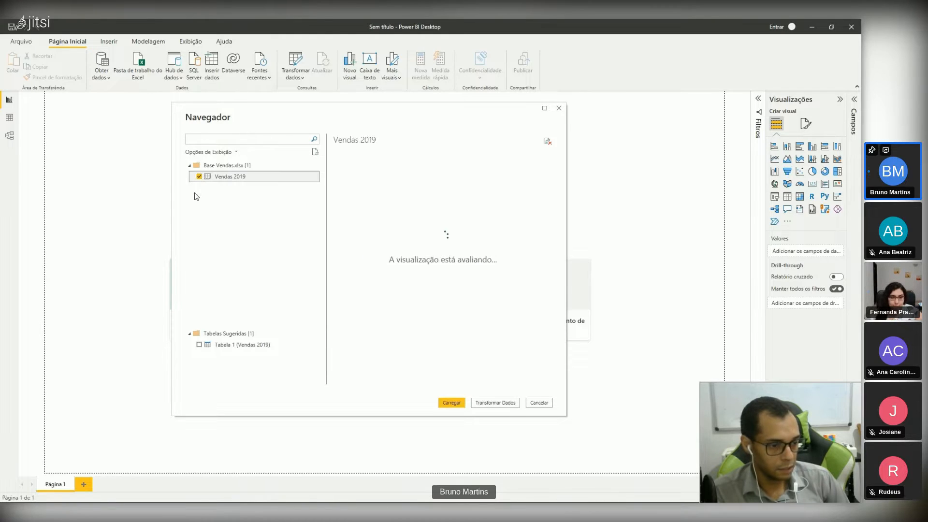
{"action": "left_click_drag", "start_coordinate": [457, 111], "coordinate": [429, 111]}
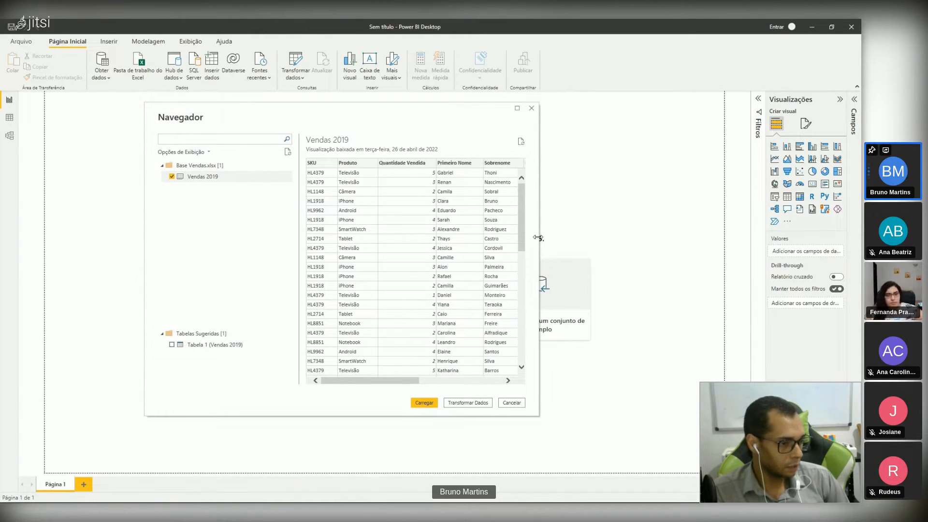
{"action": "left_click_drag", "start_coordinate": [540, 239], "coordinate": [635, 238]}
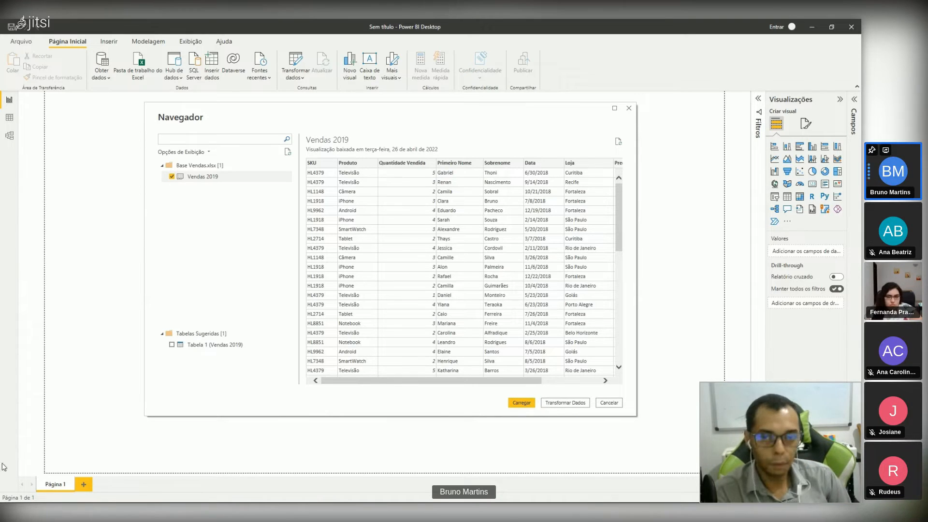
{"action": "left_click", "coordinate": [561, 404]}
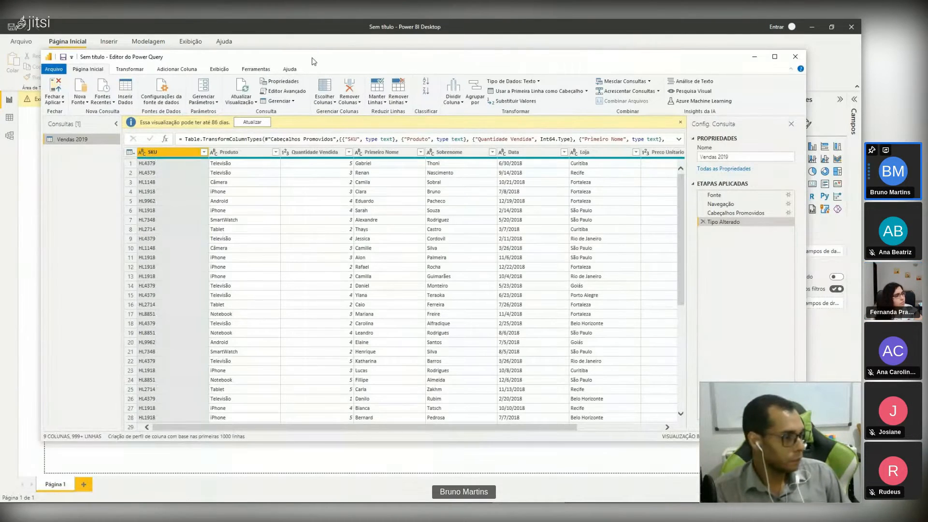
Step: Maximize the Power Query Editor window
{"action": "left_click_drag", "start_coordinate": [314, 61], "coordinate": [233, 86]}
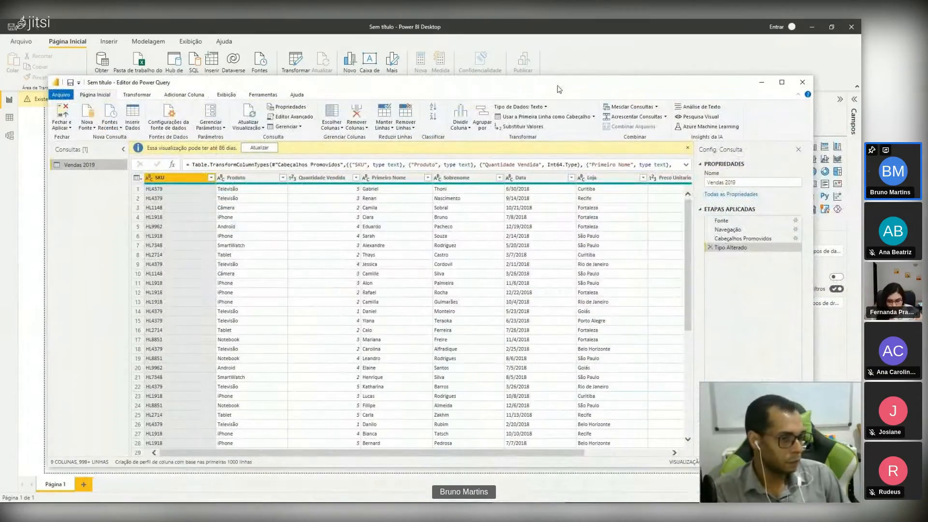
{"action": "mouse_move", "coordinate": [564, 87]}
{"action": "left_mouse_down"}
{"action": "mouse_move", "coordinate": [595, 118]}
{"action": "mouse_move", "coordinate": [597, 221]}
{"action": "mouse_move", "coordinate": [553, 82]}
{"action": "left_mouse_up"}
{"action": "left_click", "coordinate": [778, 78]}
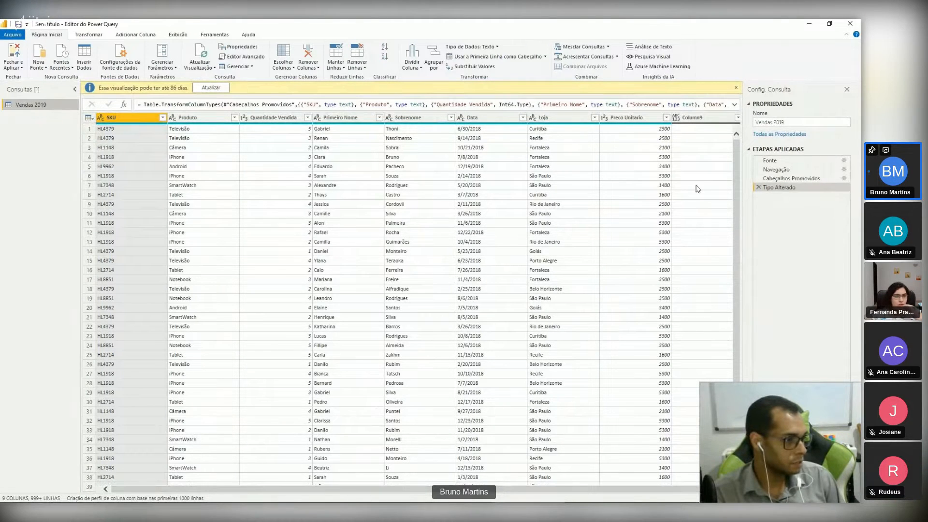
Step: Rename the Vendas 2019 query to Vendas 2022
{"action": "left_click", "coordinate": [783, 122]}
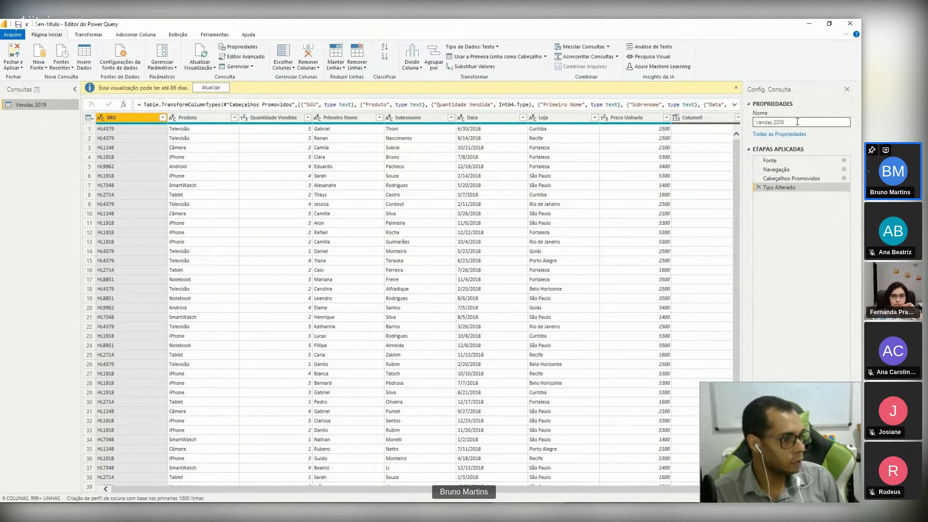
{"action": "double_click", "coordinate": [777, 123]}
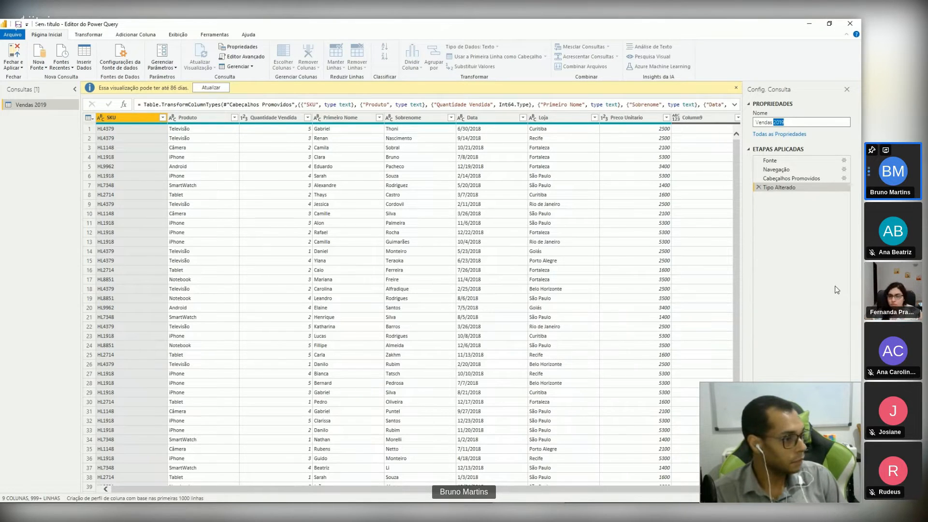
{"action": "type", "text": "22"}
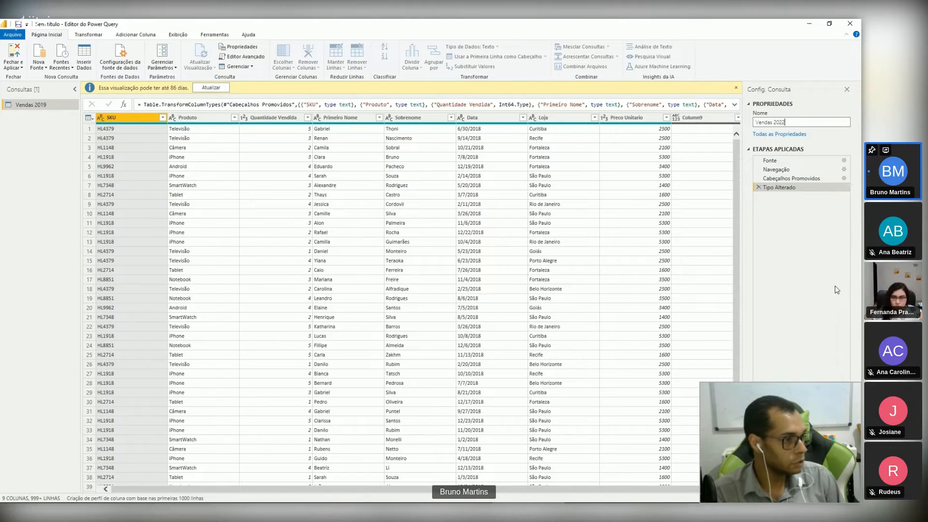
{"action": "key", "text": "Return"}
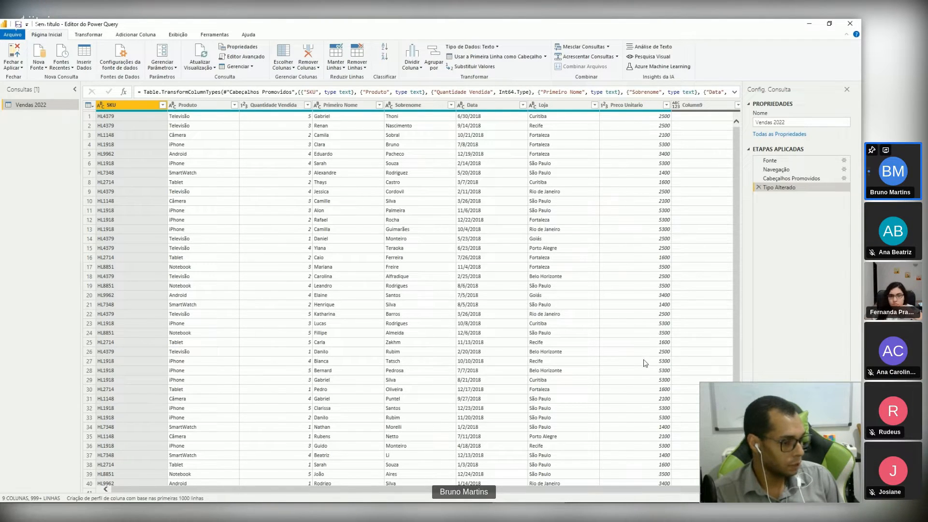
Step: Try removing Column9 from the sales query, and undo it by deleting the resulting applied step
{"action": "left_click_drag", "start_coordinate": [619, 490], "coordinate": [677, 489]}
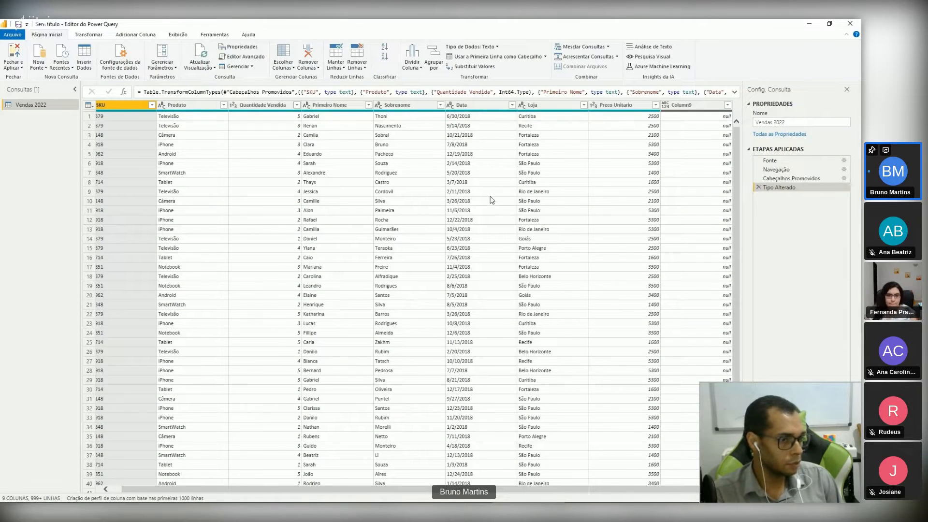
{"action": "left_click", "coordinate": [683, 108]}
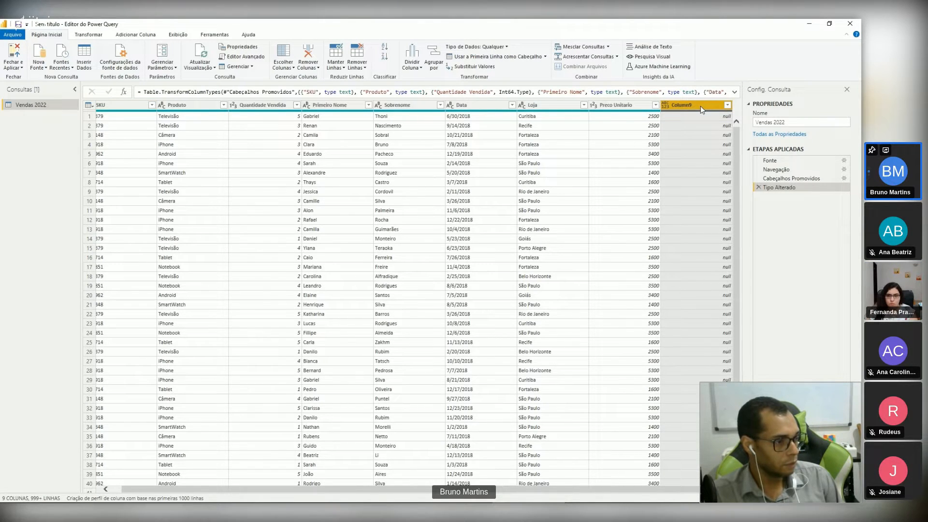
{"action": "right_click", "coordinate": [701, 108]}
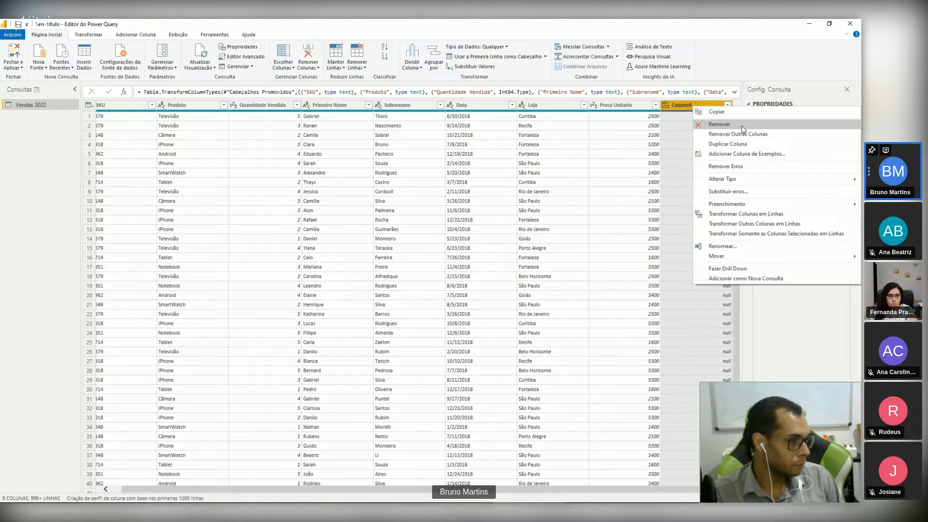
{"action": "left_click", "coordinate": [719, 124]}
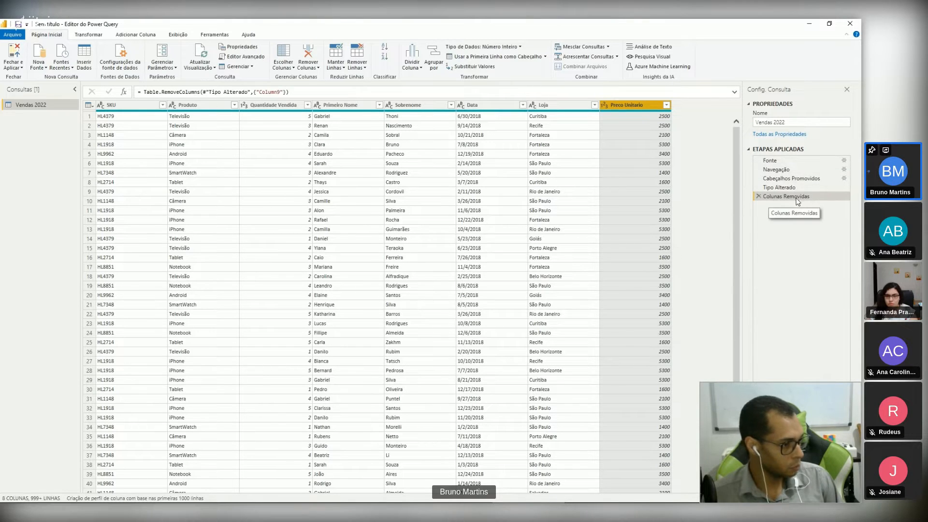
{"action": "left_click", "coordinate": [758, 197]}
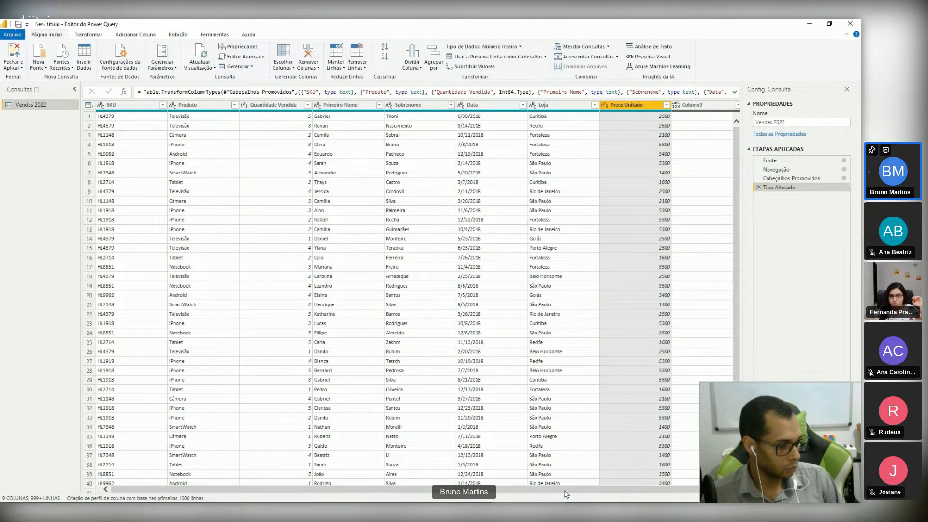
Step: Remove the empty Column9 from the Vendas 2022 query
{"action": "left_click_drag", "start_coordinate": [578, 490], "coordinate": [653, 488]}
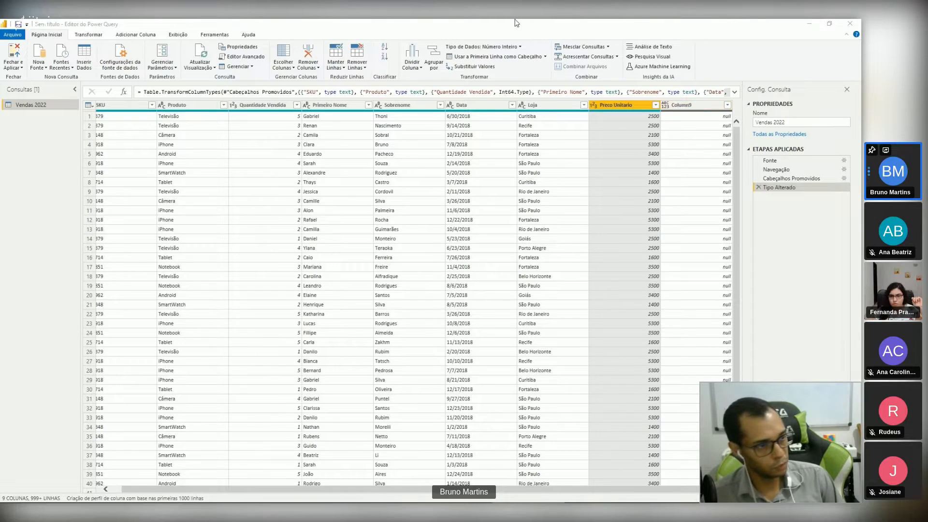
{"action": "left_click", "coordinate": [692, 108]}
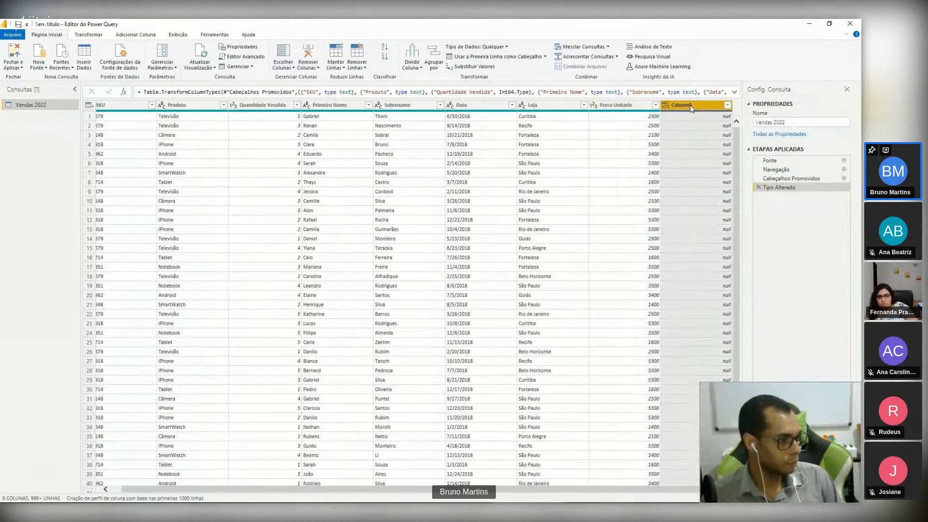
{"action": "right_click", "coordinate": [691, 108]}
{"action": "left_click", "coordinate": [716, 124]}
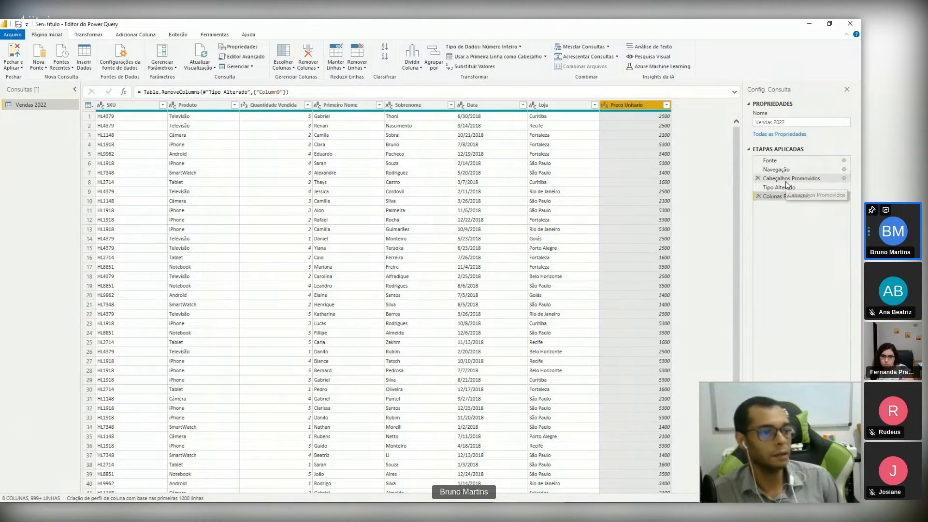
Step: Examine the sales rows and the values in the surname, first name and store columns
{"action": "scroll", "coordinate": [432, 347], "scroll_direction": "down", "scroll_amount": 9}
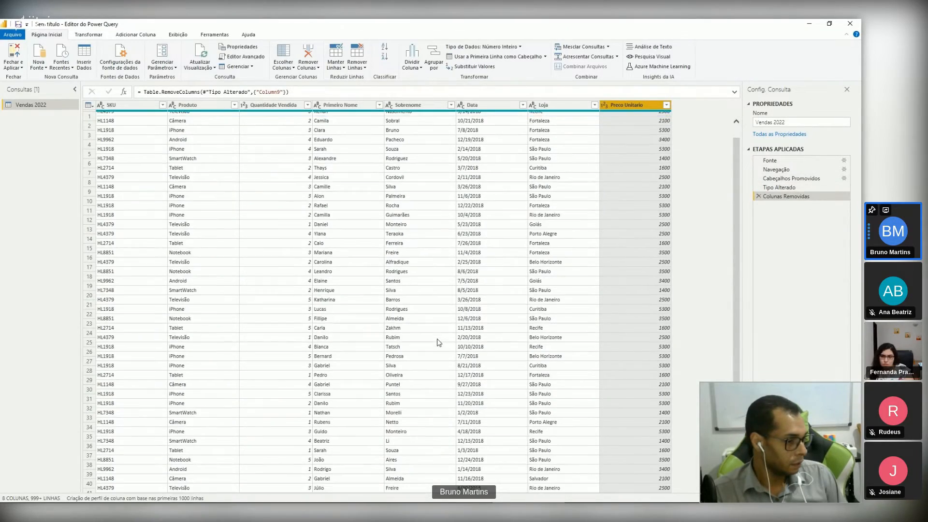
{"action": "scroll", "coordinate": [432, 347], "scroll_direction": "down", "scroll_amount": 20}
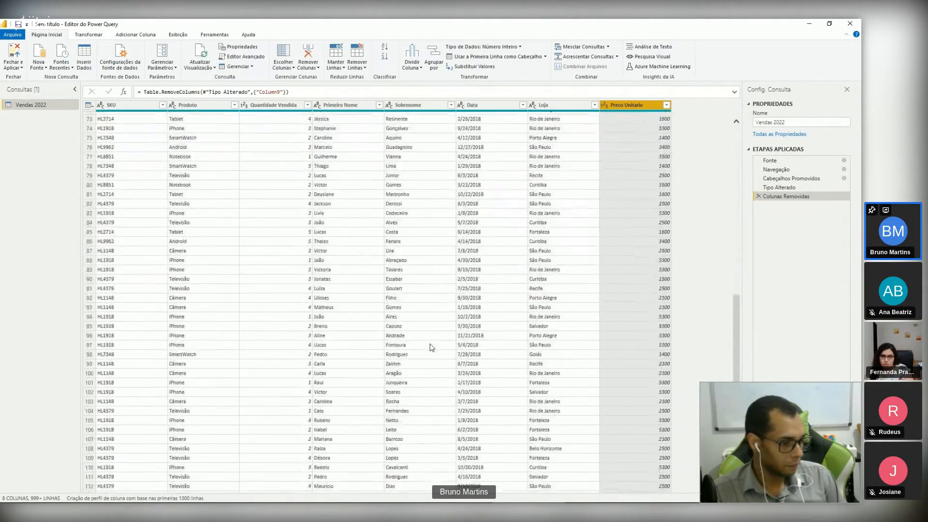
{"action": "scroll", "coordinate": [432, 347], "scroll_direction": "down", "scroll_amount": 20}
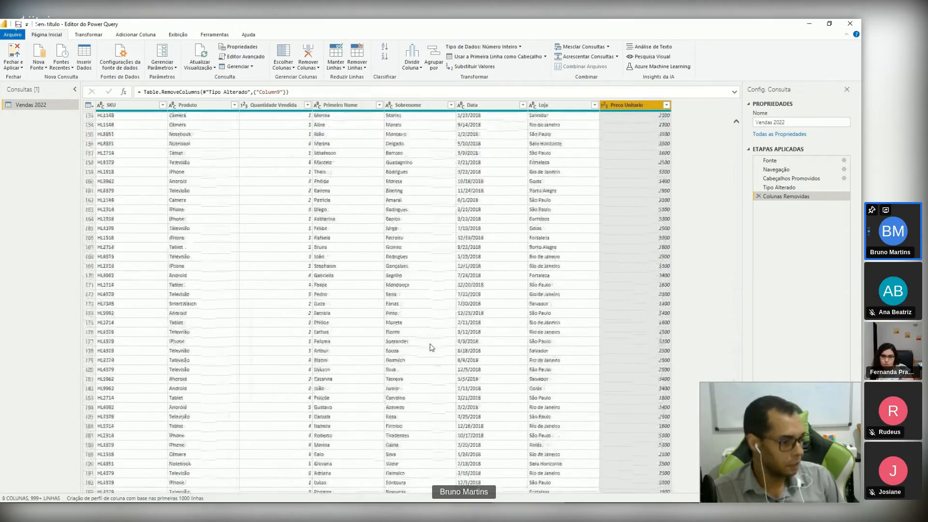
{"action": "scroll", "coordinate": [431, 347], "scroll_direction": "down", "scroll_amount": 20}
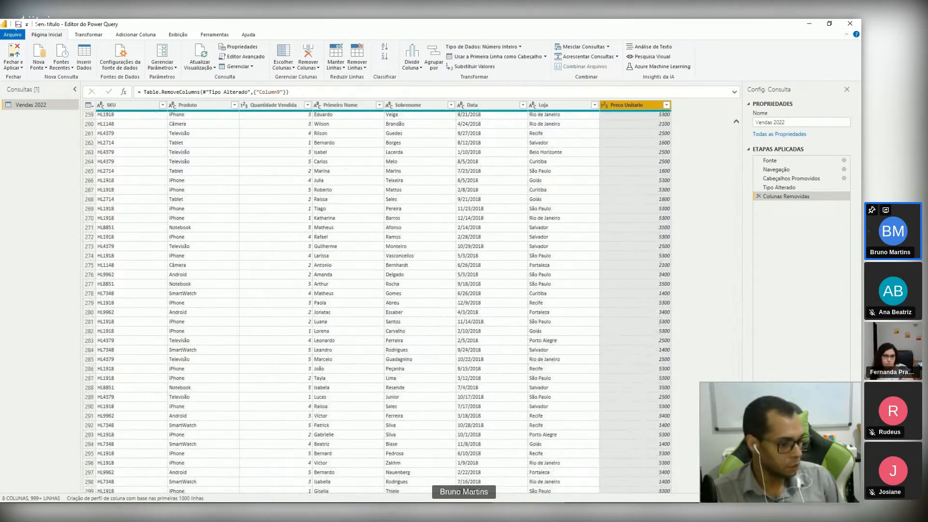
{"action": "left_click_drag", "start_coordinate": [737, 435], "coordinate": [747, 129]}
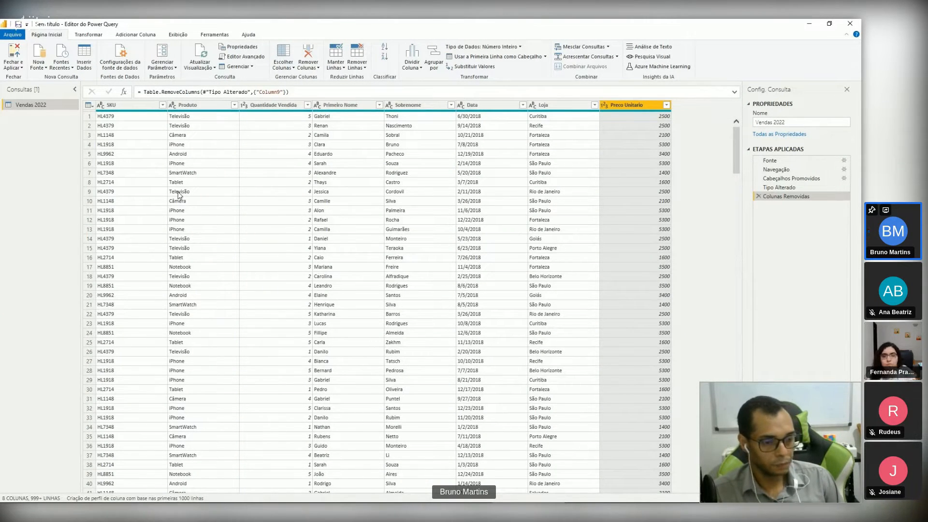
{"action": "left_click", "coordinate": [406, 242]}
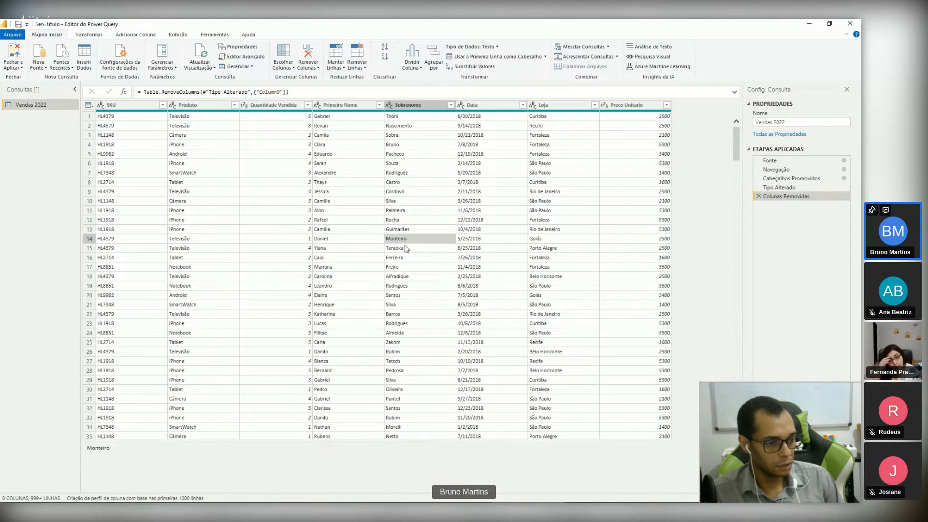
{"action": "left_click", "coordinate": [400, 267]}
{"action": "left_click", "coordinate": [339, 267]}
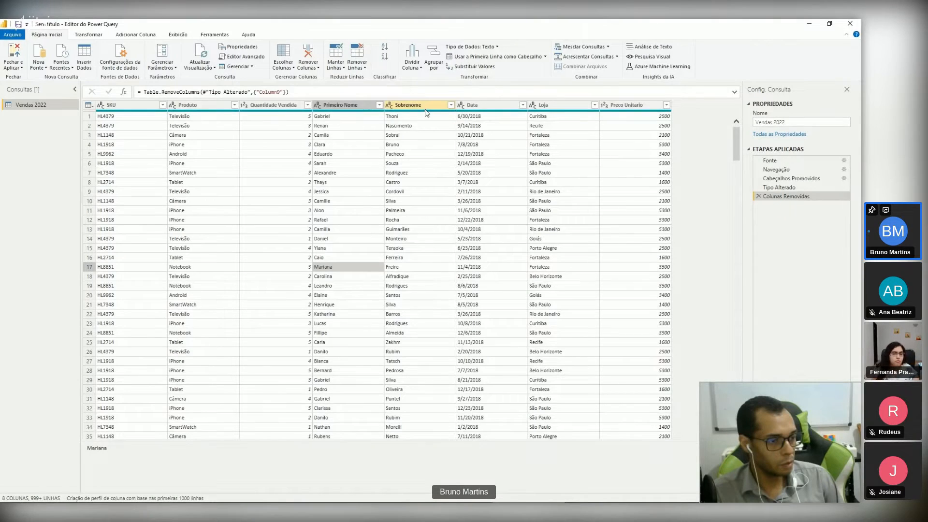
{"action": "left_click", "coordinate": [556, 220]}
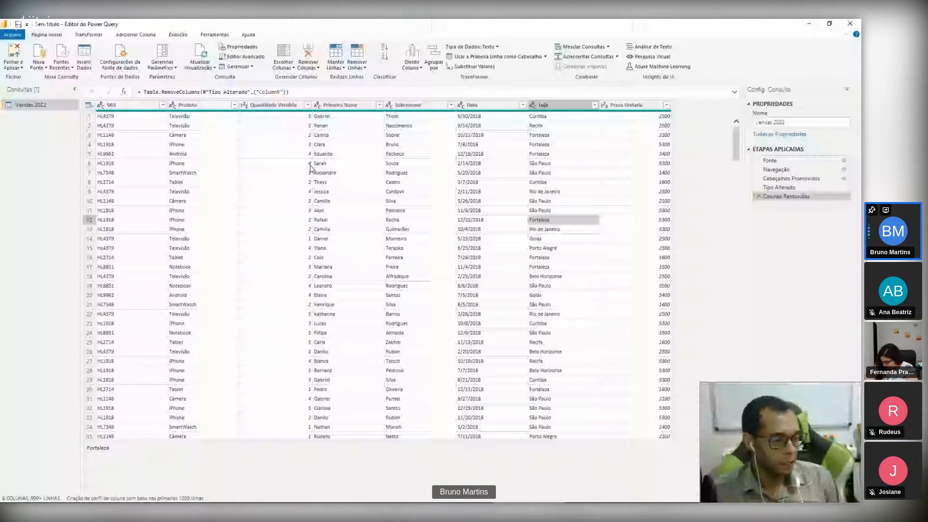
Step: Remove the blank rows from the Vendas 2022 table
{"action": "left_click", "coordinate": [158, 212]}
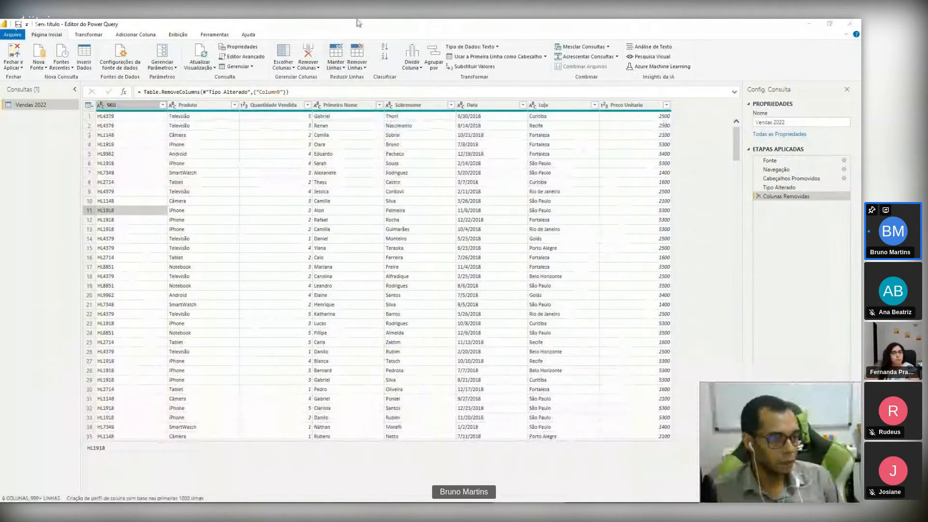
{"action": "left_click", "coordinate": [365, 73]}
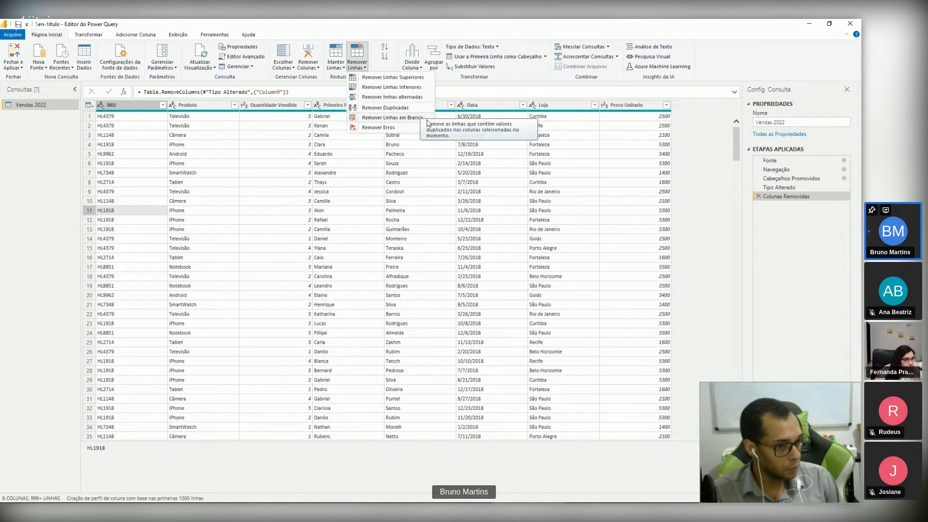
{"action": "left_click", "coordinate": [389, 122]}
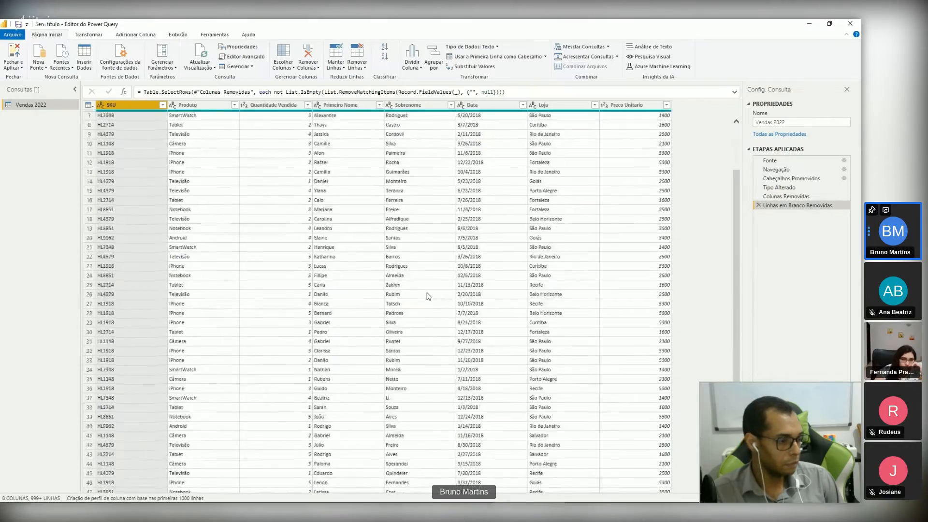
Step: Try changing the Data column's type to Data, and undo it by deleting the resulting applied step
{"action": "scroll", "coordinate": [429, 297], "scroll_direction": "down", "scroll_amount": 3}
{"action": "scroll", "coordinate": [426, 300], "scroll_direction": "down", "scroll_amount": 10}
{"action": "scroll", "coordinate": [423, 304], "scroll_direction": "up", "scroll_amount": 11}
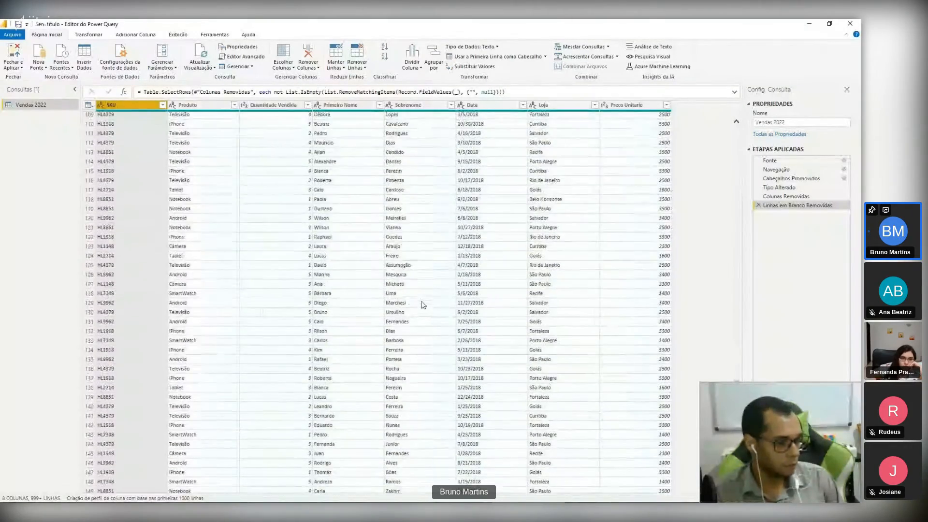
{"action": "scroll", "coordinate": [428, 304], "scroll_direction": "up", "scroll_amount": 3}
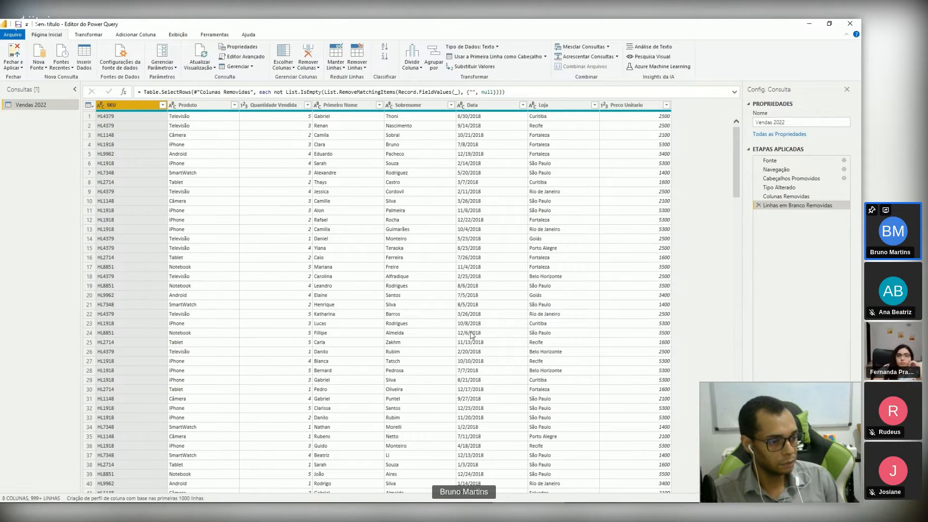
{"action": "right_click", "coordinate": [480, 108]}
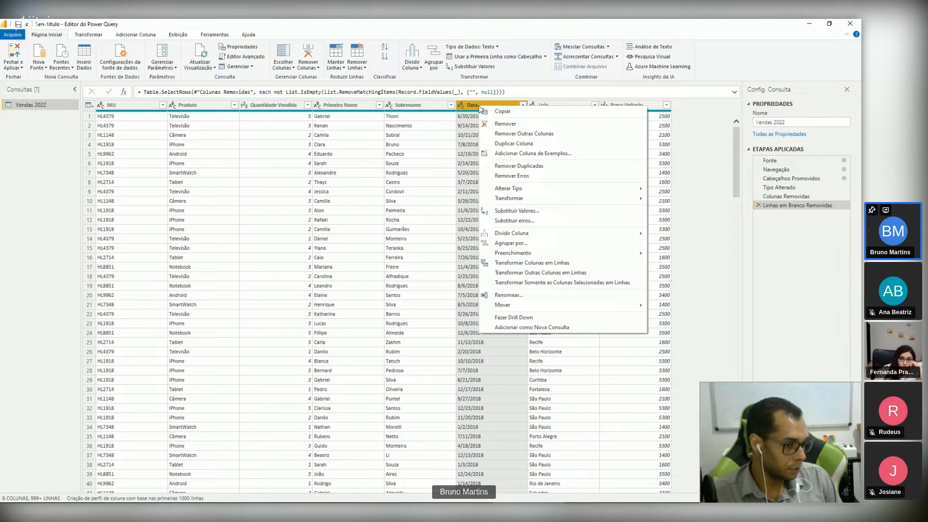
{"action": "mouse_move", "coordinate": [525, 188]}
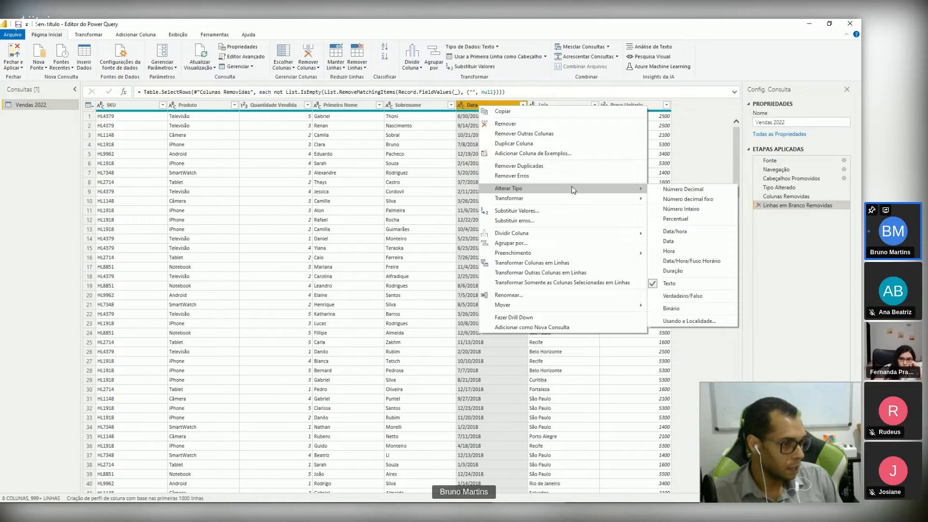
{"action": "left_click", "coordinate": [705, 242]}
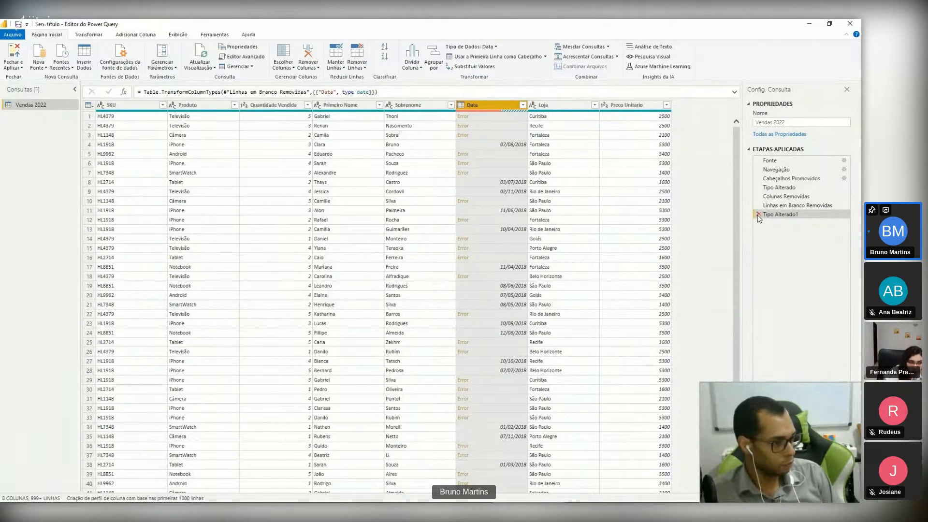
{"action": "left_click", "coordinate": [758, 215]}
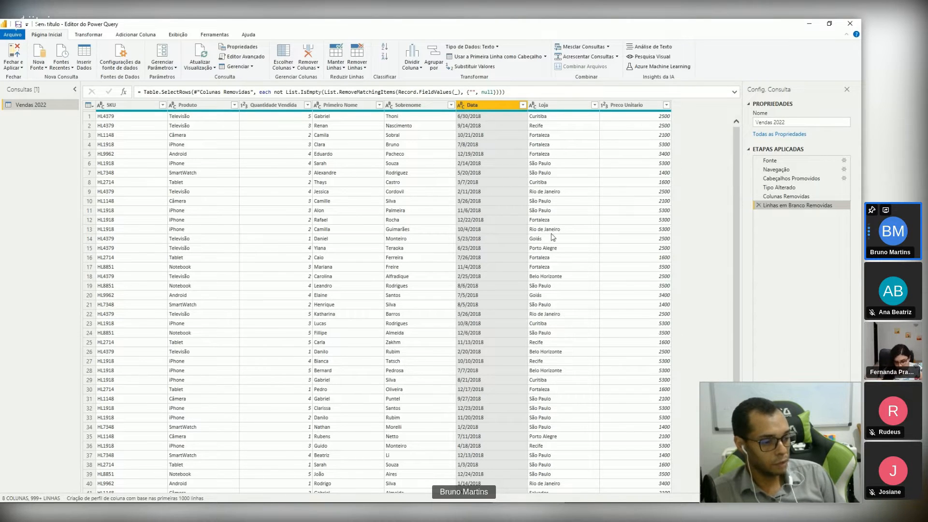
Step: Start a locale-based type change for the Data column and set its data type to Data
{"action": "right_click", "coordinate": [477, 108]}
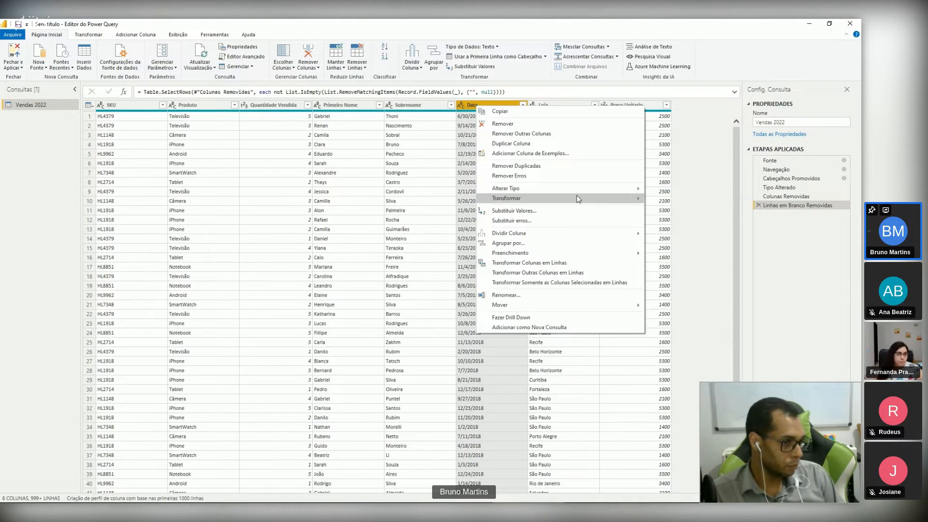
{"action": "mouse_move", "coordinate": [580, 187]}
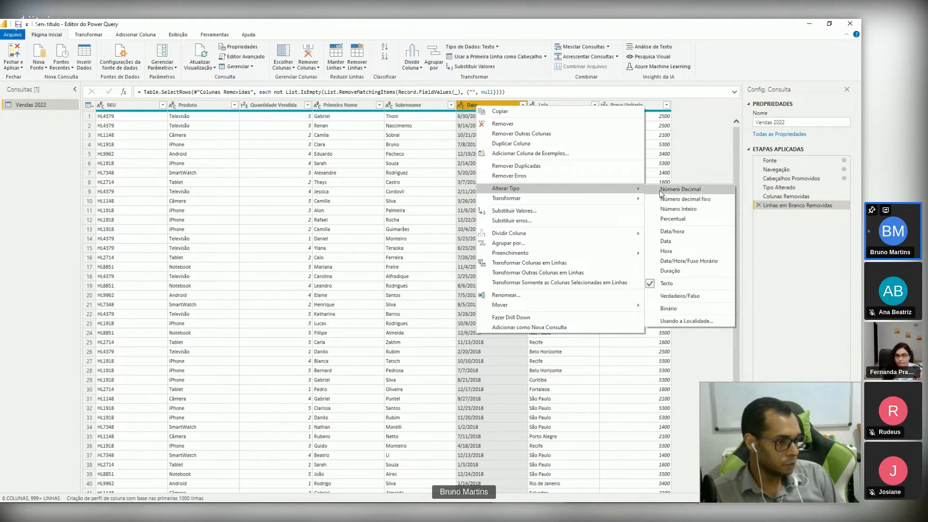
{"action": "left_click", "coordinate": [691, 322]}
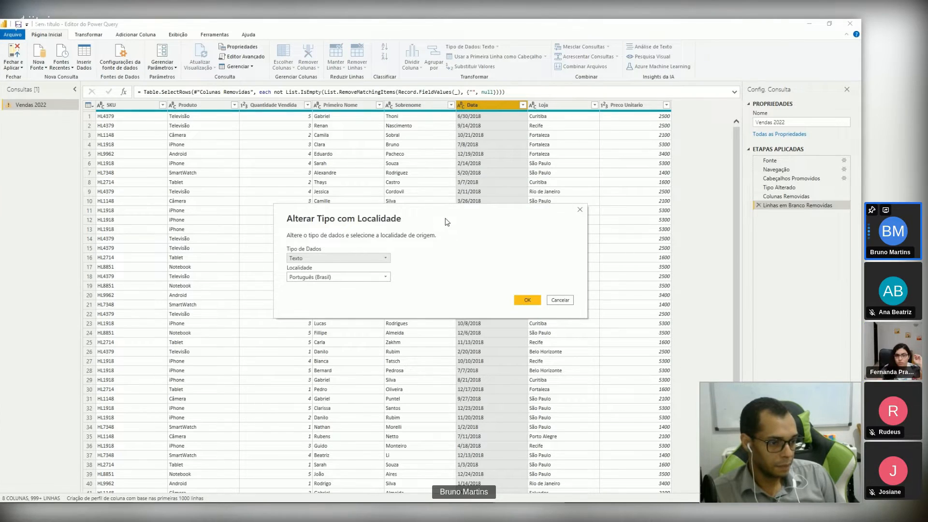
{"action": "left_click_drag", "start_coordinate": [447, 222], "coordinate": [433, 176]}
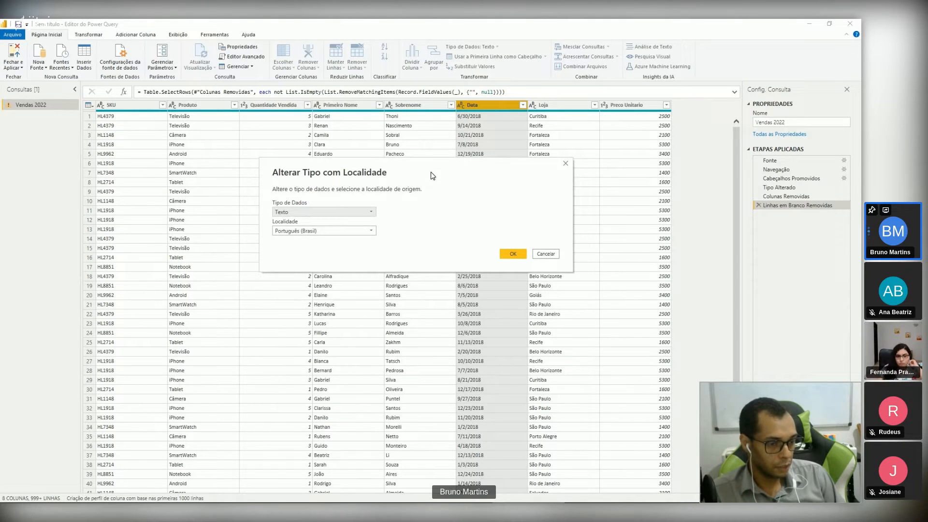
{"action": "left_click", "coordinate": [363, 214]}
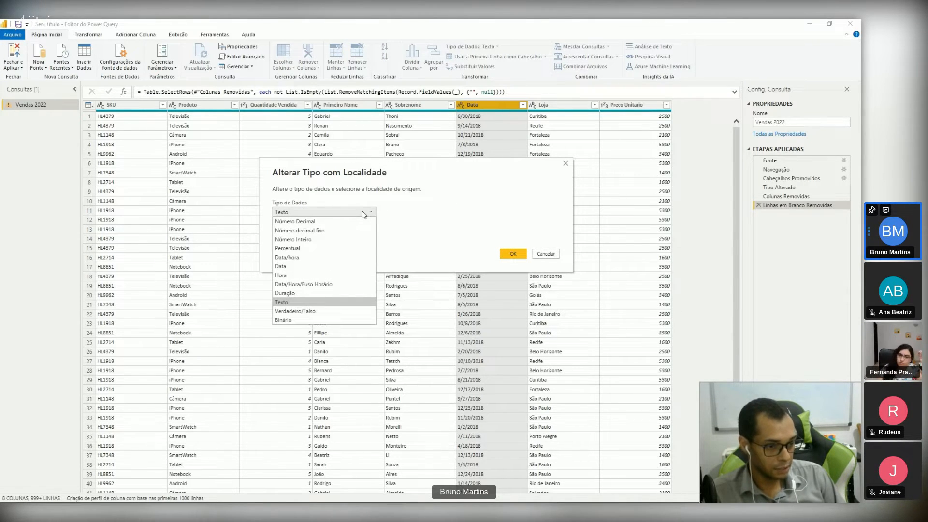
{"action": "left_click", "coordinate": [328, 266]}
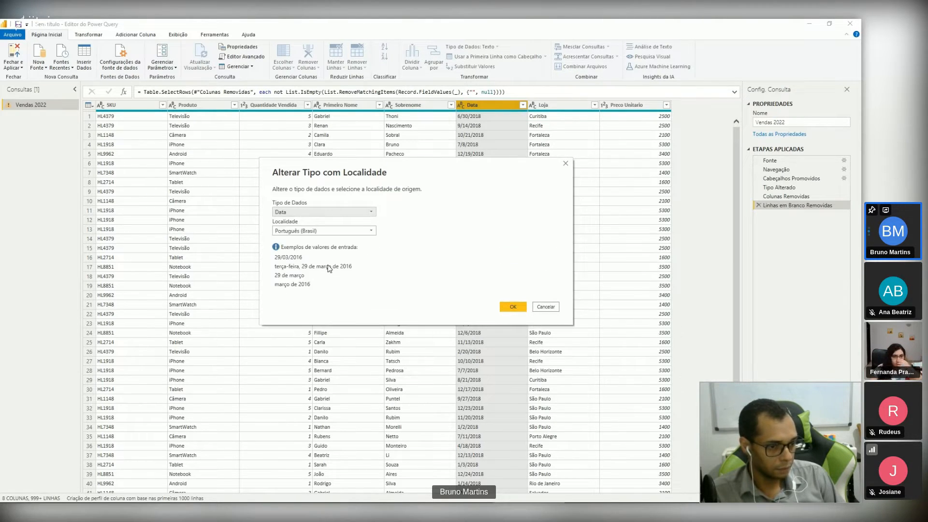
Step: Set the source locale to Inglês (Estados Unidos), apply the type change, and check the converted dates
{"action": "left_click", "coordinate": [329, 232]}
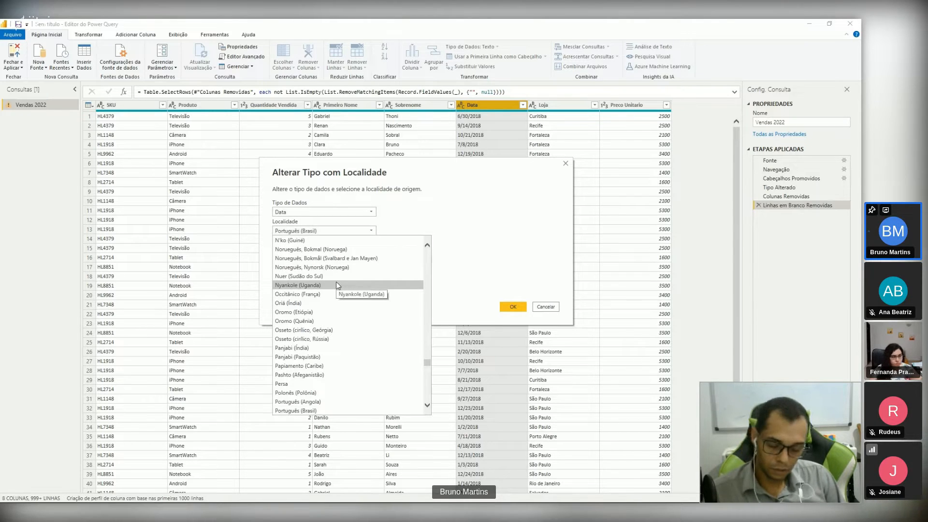
{"action": "scroll", "coordinate": [337, 286], "scroll_direction": "up", "scroll_amount": 15}
{"action": "key", "text": "Down"}
{"action": "key", "text": "Down"}
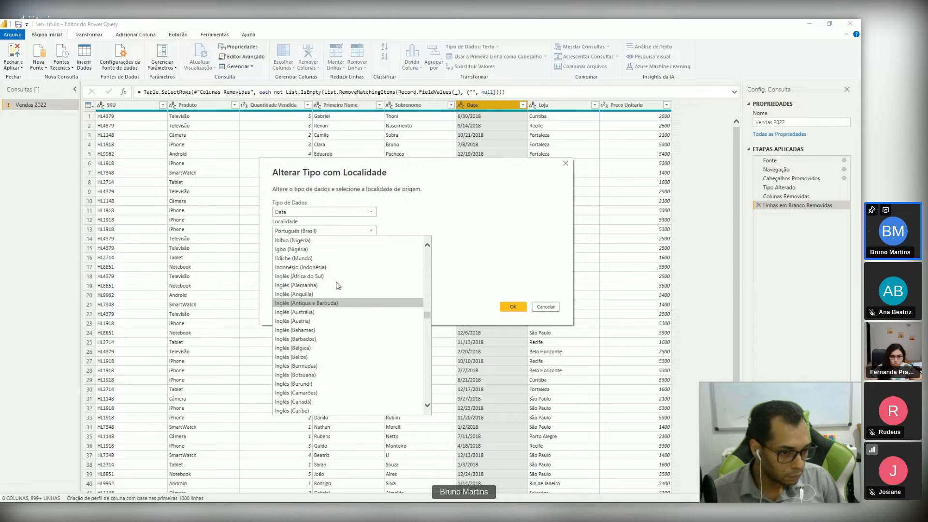
{"action": "scroll", "coordinate": [337, 285], "scroll_direction": "down", "scroll_amount": 1}
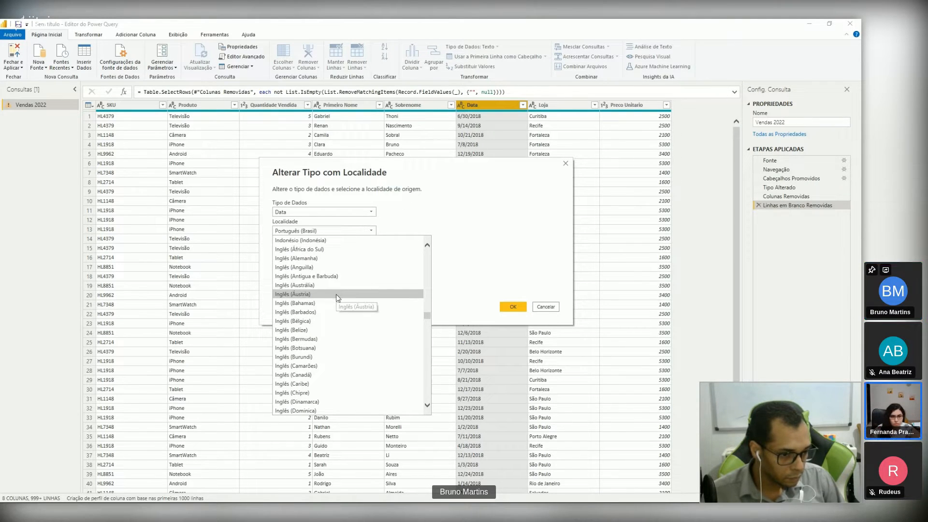
{"action": "scroll", "coordinate": [337, 297], "scroll_direction": "down", "scroll_amount": 3}
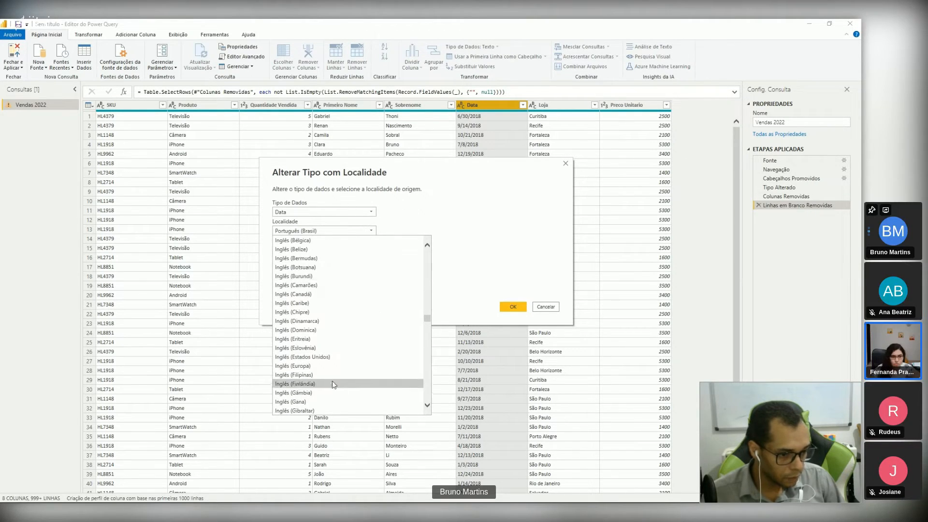
{"action": "left_click", "coordinate": [321, 357]}
{"action": "key", "text": "Return"}
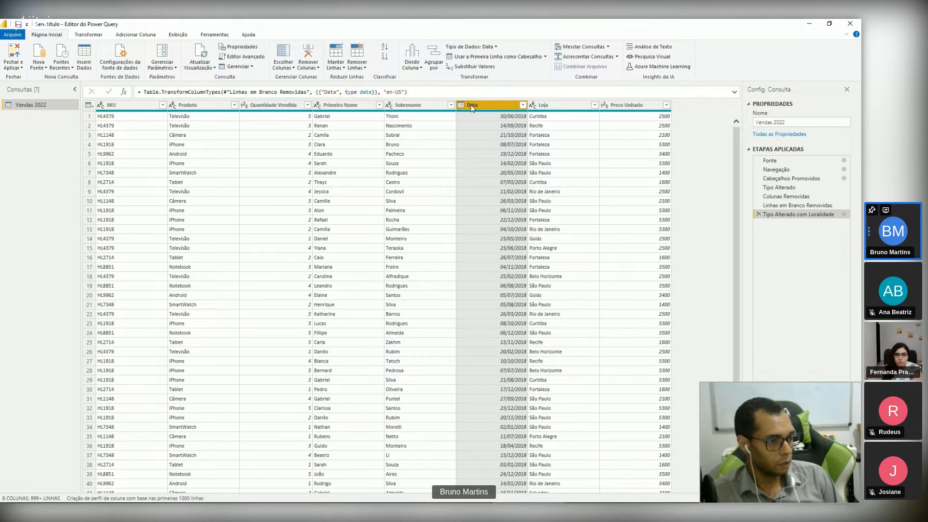
{"action": "scroll", "coordinate": [505, 338], "scroll_direction": "down", "scroll_amount": 9}
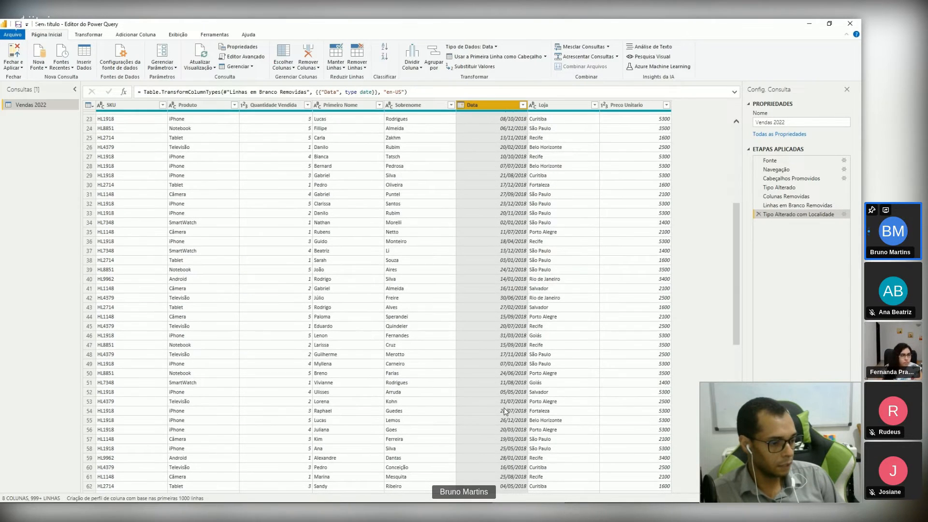
{"action": "scroll", "coordinate": [501, 414], "scroll_direction": "up", "scroll_amount": 9}
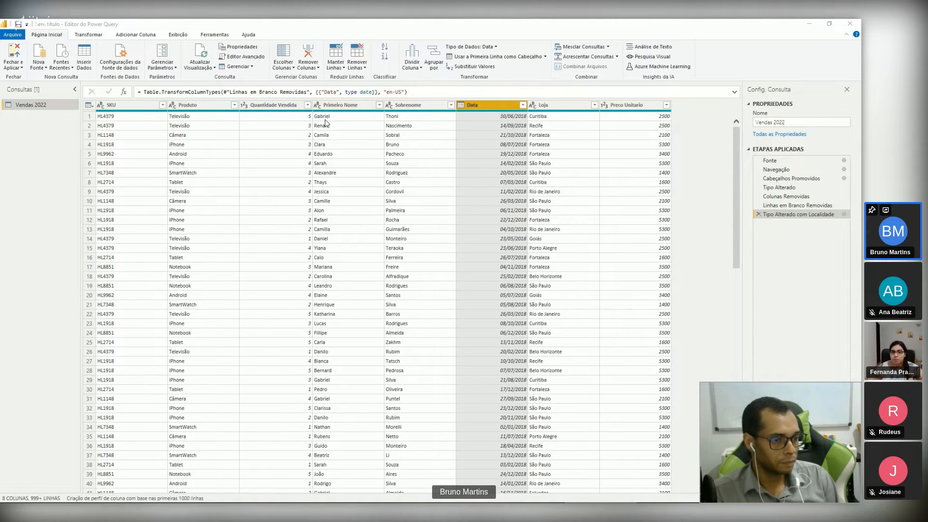
Step: Examine the Primeiro Nome and Sobrenome columns as two separate parts of the customer's name
{"action": "left_click", "coordinate": [344, 106]}
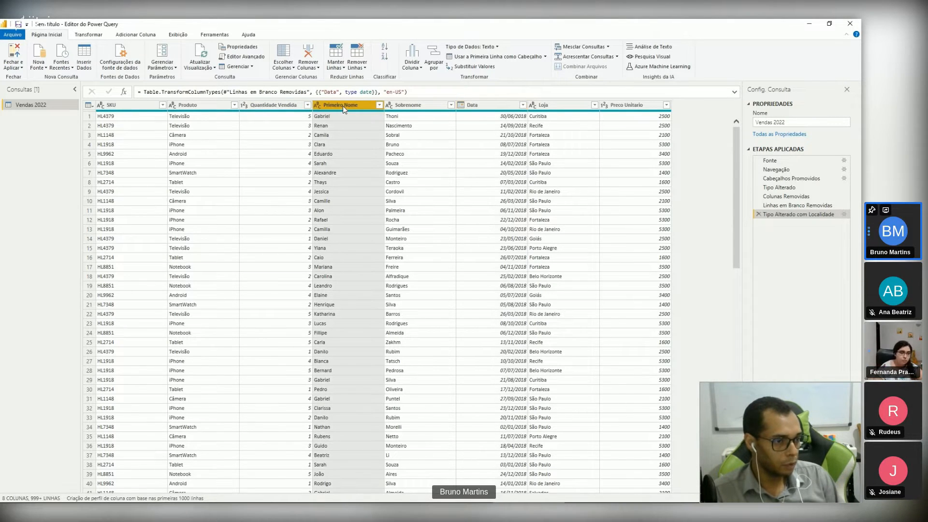
{"action": "left_click", "coordinate": [421, 107]}
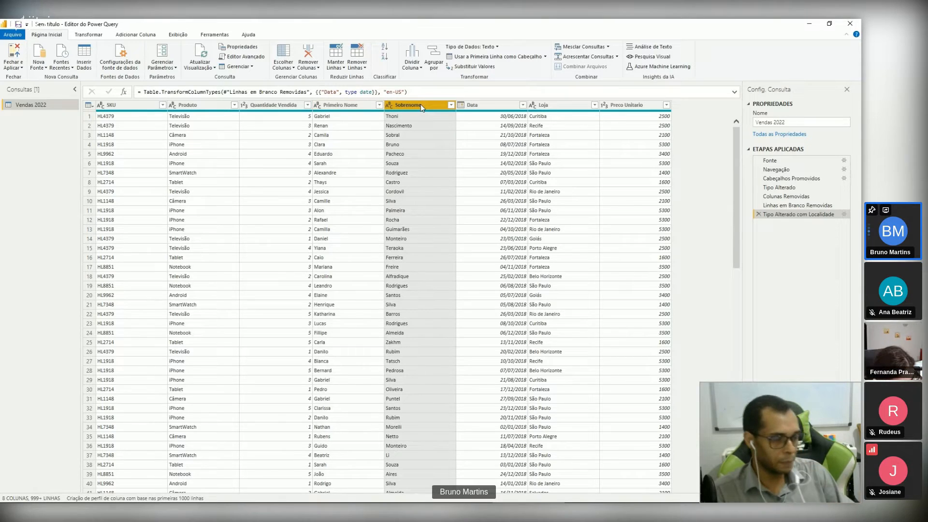
{"action": "left_click", "coordinate": [378, 108], "text": "ctrl"}
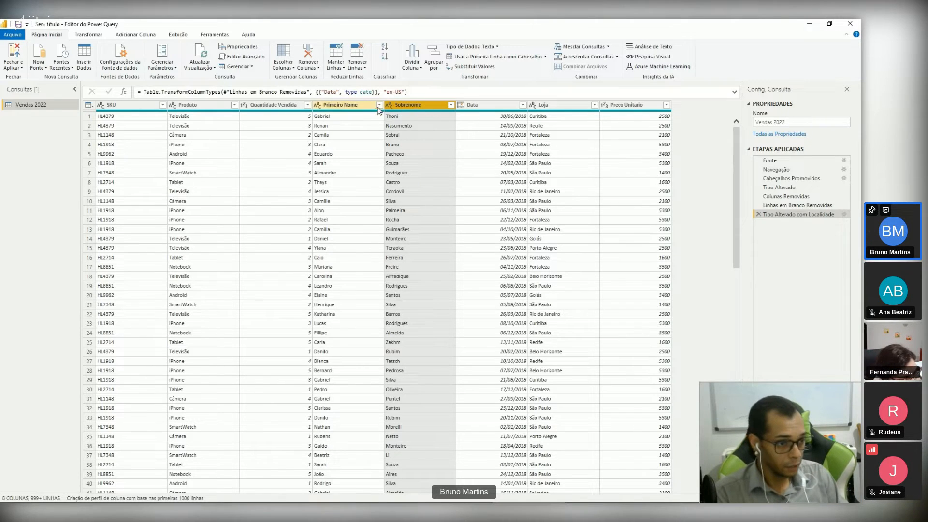
{"action": "left_click", "coordinate": [347, 103]}
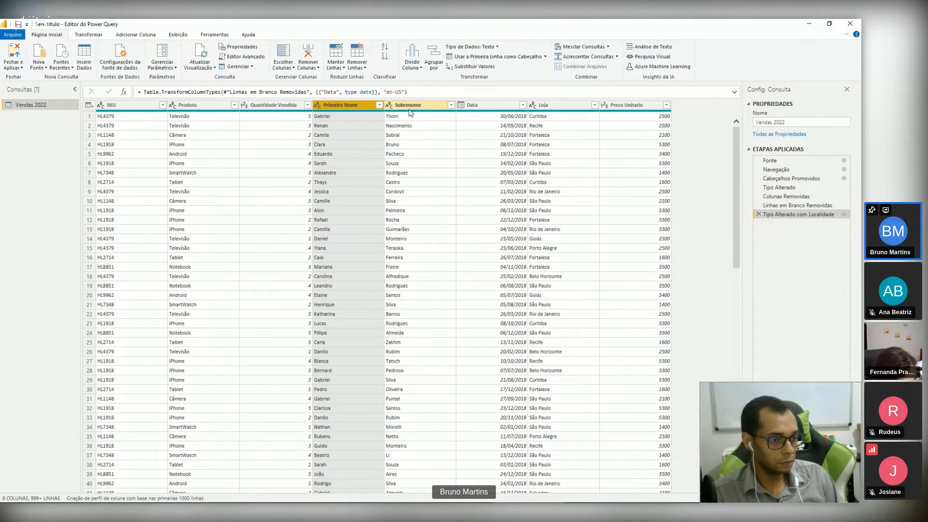
{"action": "left_click", "coordinate": [409, 104]}
{"action": "left_click", "coordinate": [355, 107]}
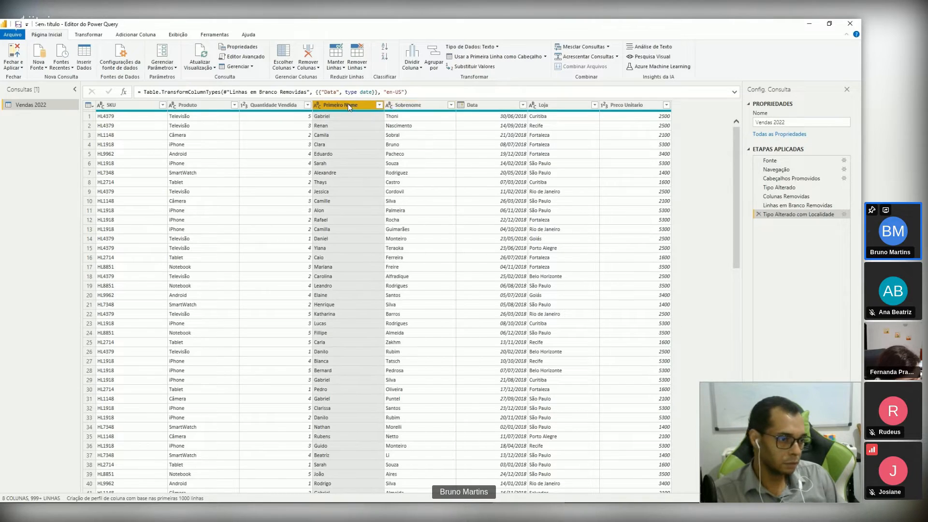
{"action": "left_click", "coordinate": [409, 106]}
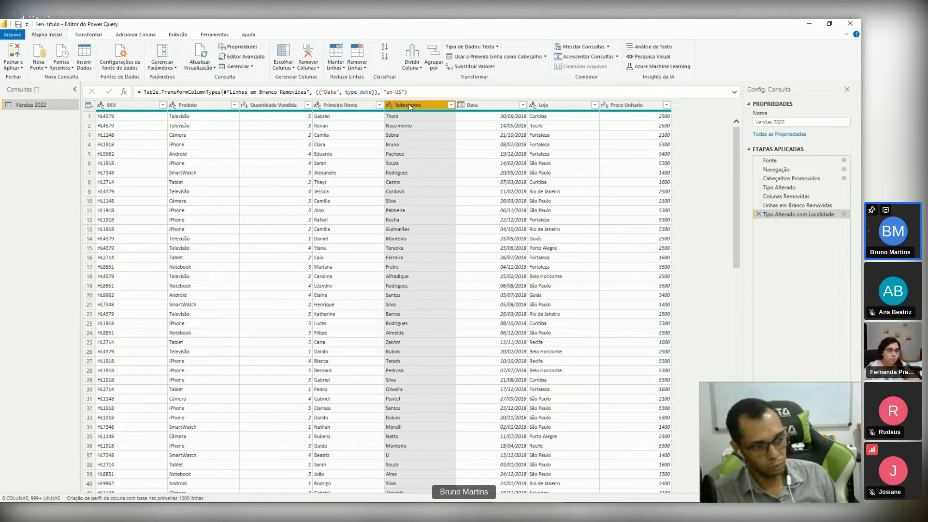
{"action": "left_click", "coordinate": [343, 105]}
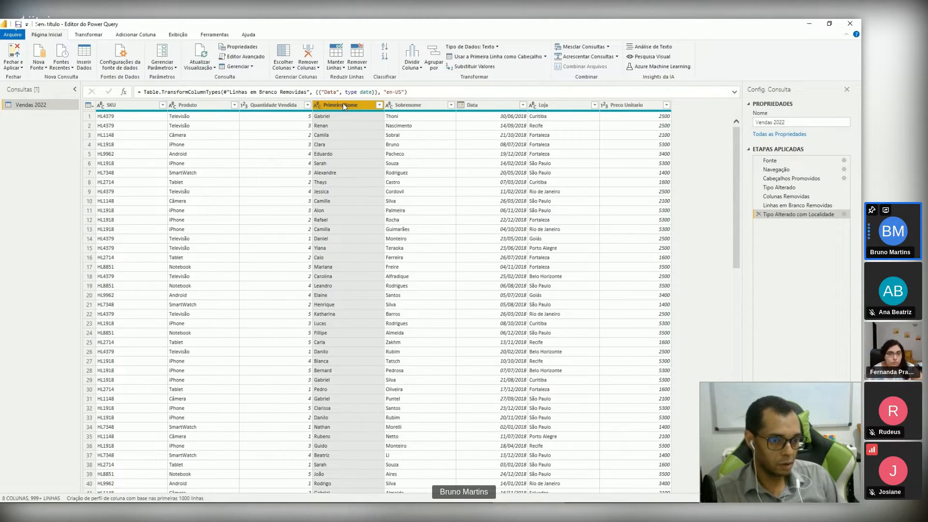
{"action": "left_click", "coordinate": [418, 107]}
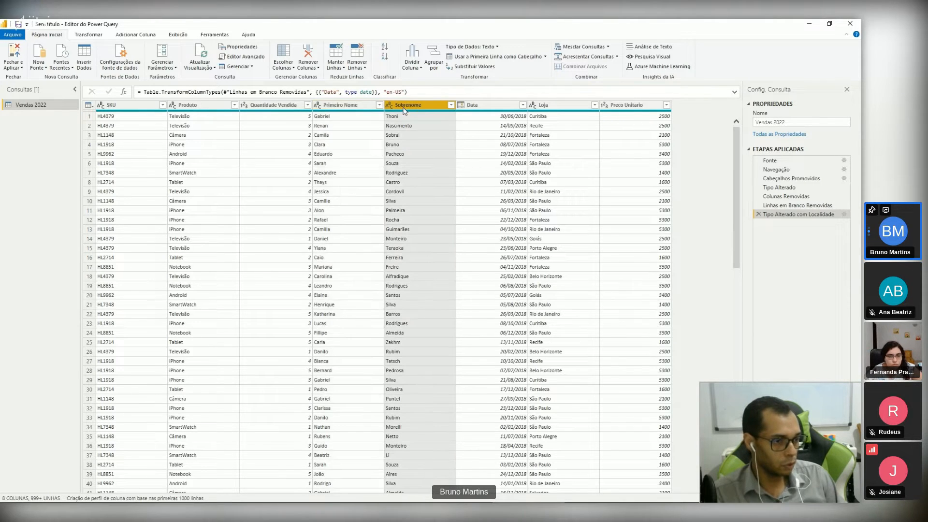
{"action": "left_click", "coordinate": [335, 106]}
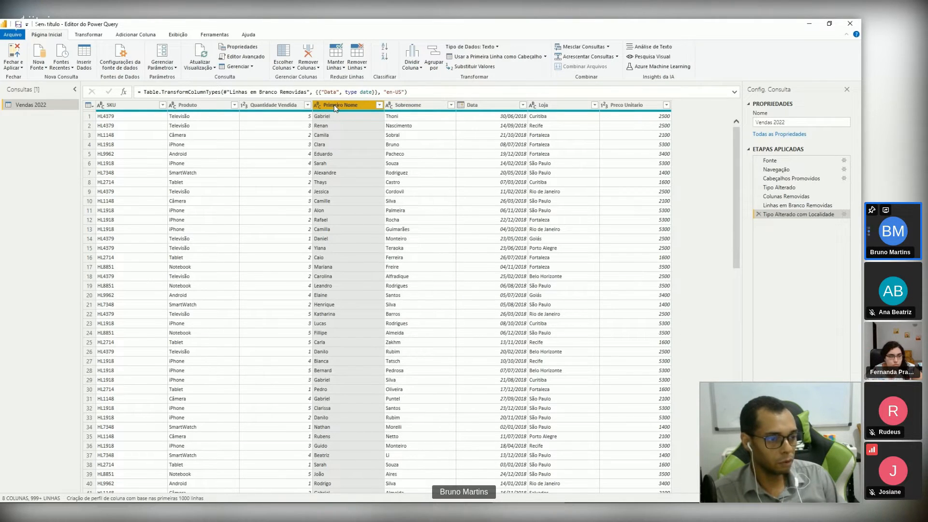
{"action": "left_click", "coordinate": [410, 107]}
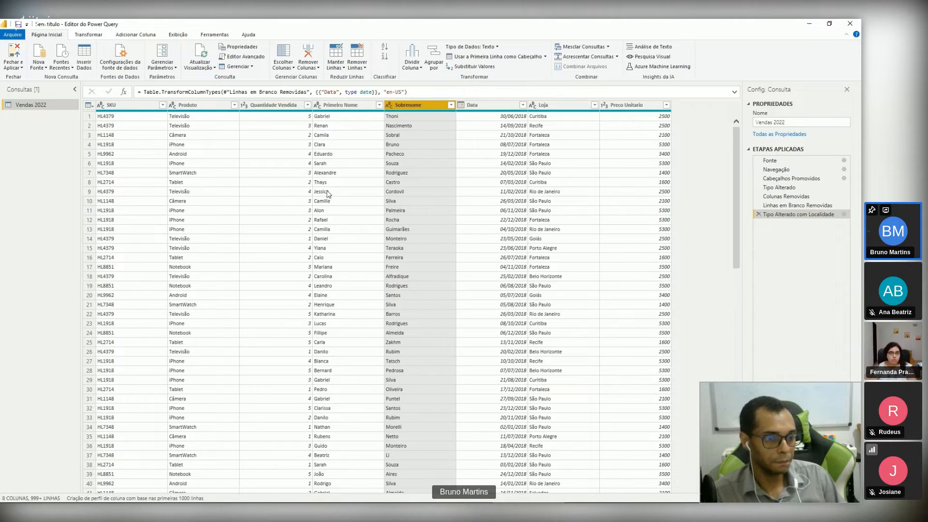
{"action": "left_click", "coordinate": [337, 106]}
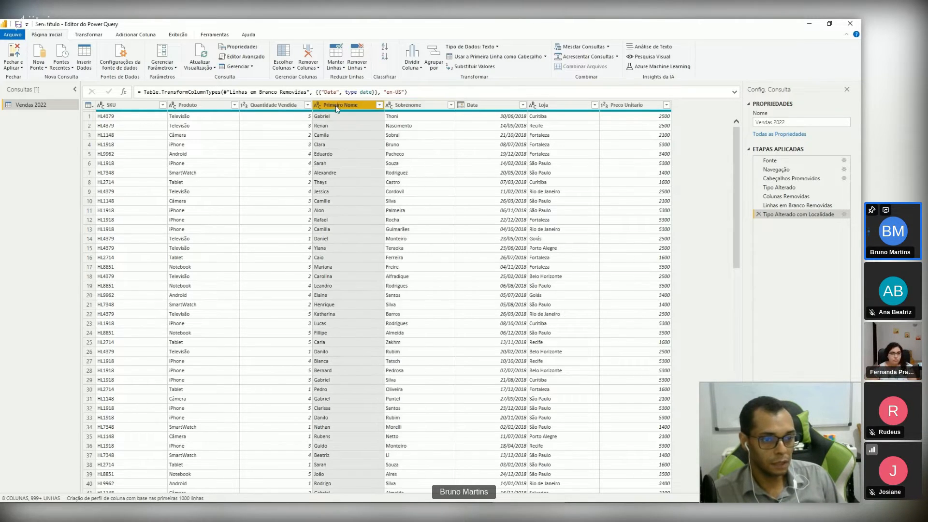
Step: Compare the commands that transform existing columns with those that add new columns
{"action": "left_click", "coordinate": [97, 38]}
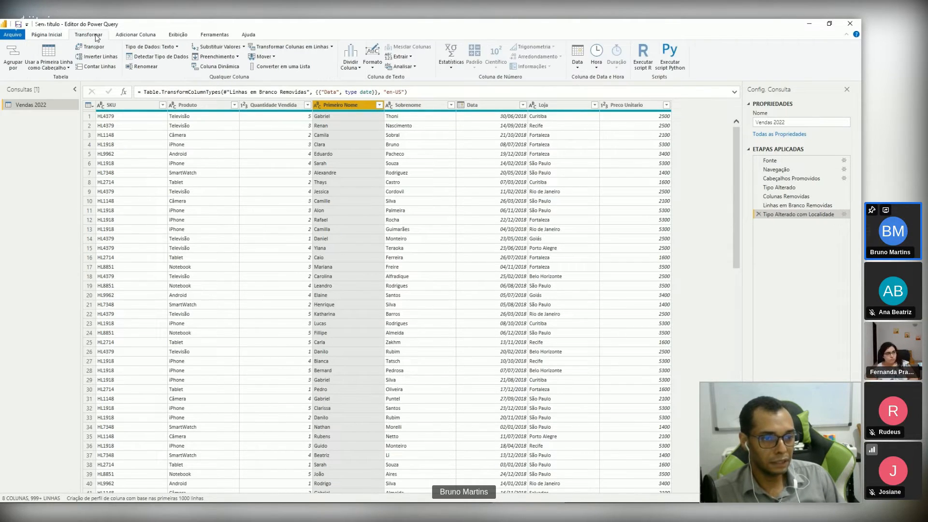
{"action": "left_click", "coordinate": [125, 36]}
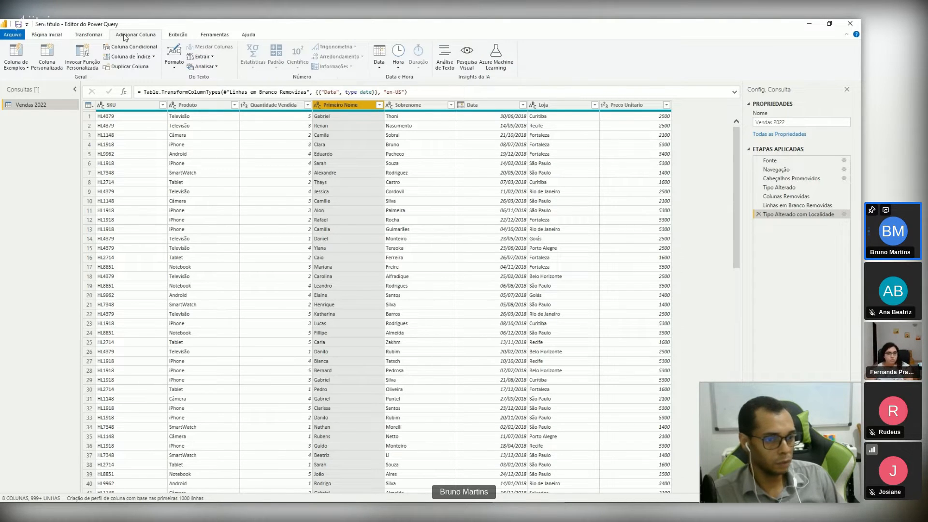
{"action": "left_click", "coordinate": [86, 39]}
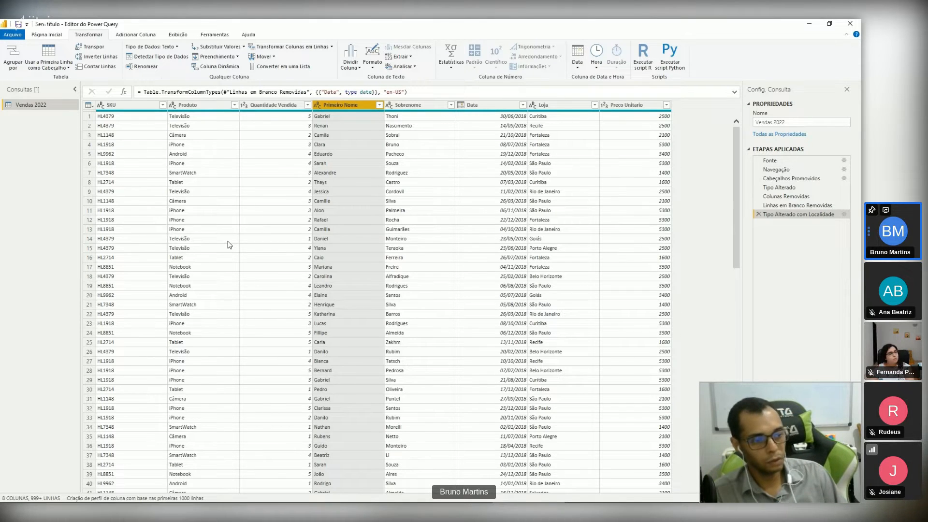
{"action": "left_click", "coordinate": [132, 36]}
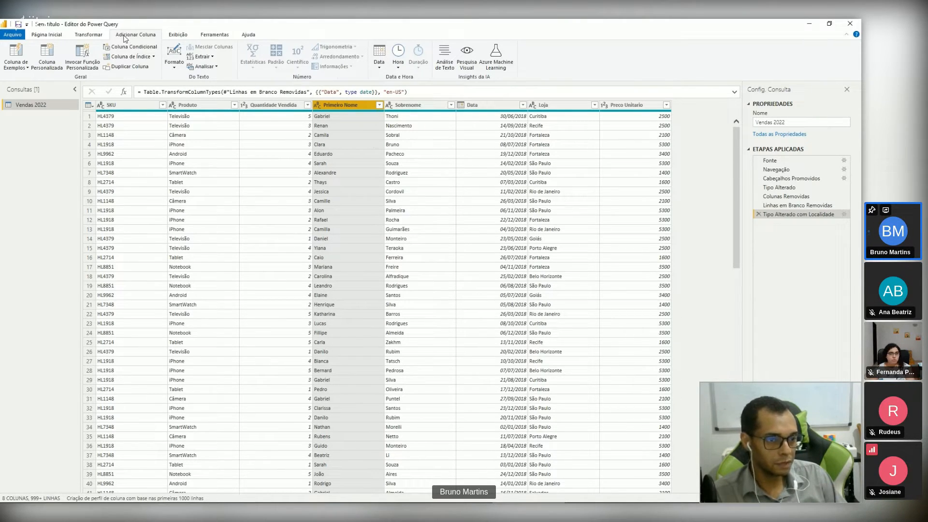
{"action": "left_click", "coordinate": [95, 37]}
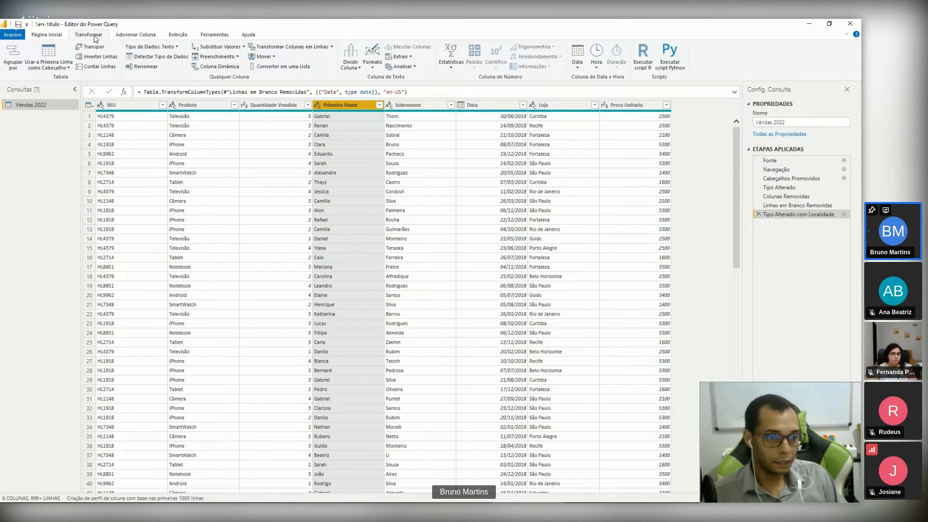
Step: Start merging the Primeiro Nome and Sobrenome columns into an added column, with Espaço as the separator
{"action": "left_click", "coordinate": [406, 106], "text": "ctrl"}
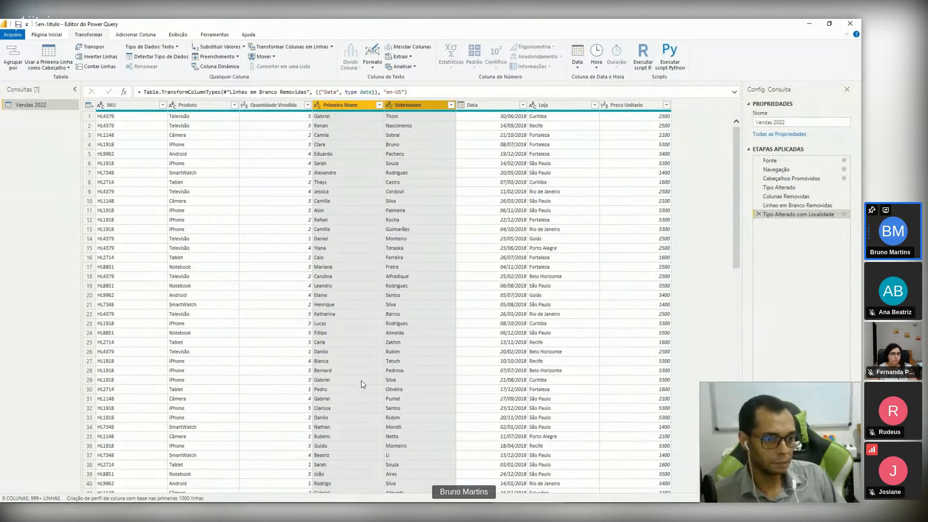
{"action": "left_click", "coordinate": [136, 35]}
{"action": "left_click_drag", "start_coordinate": [264, 22], "coordinate": [274, 46]}
{"action": "left_click_drag", "start_coordinate": [372, 47], "coordinate": [351, 50]}
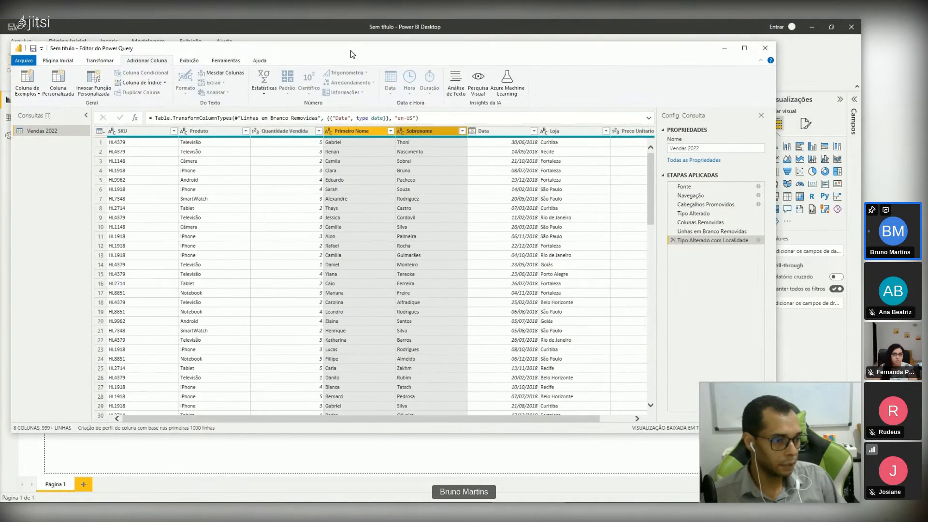
{"action": "left_click", "coordinate": [231, 74]}
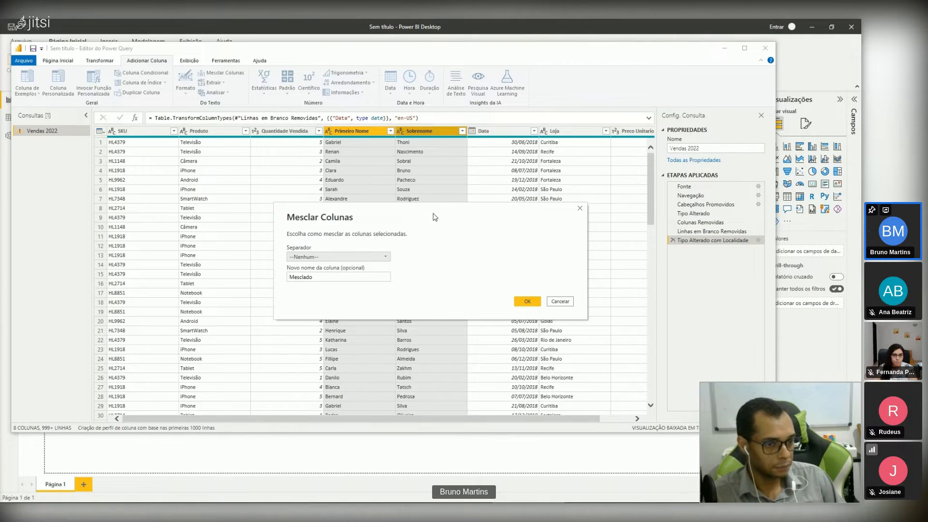
{"action": "left_click_drag", "start_coordinate": [433, 219], "coordinate": [327, 181]}
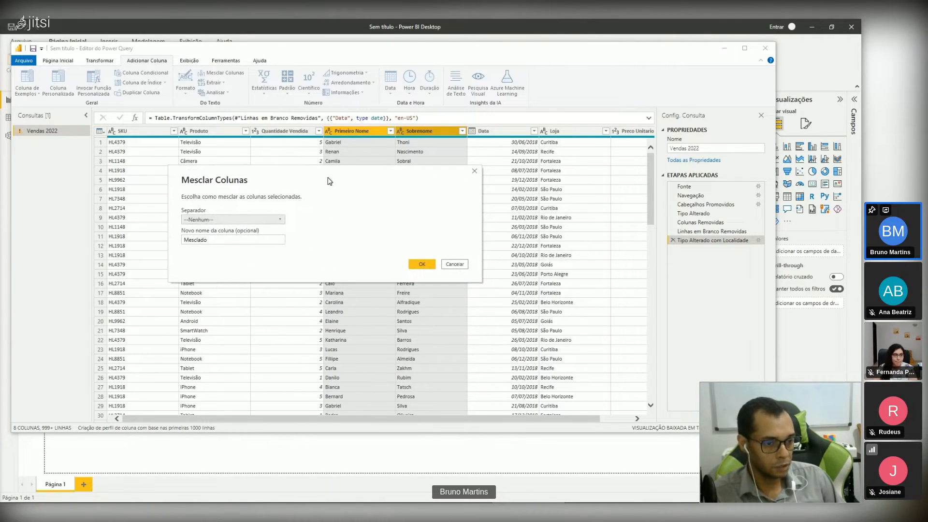
{"action": "left_click", "coordinate": [256, 221]}
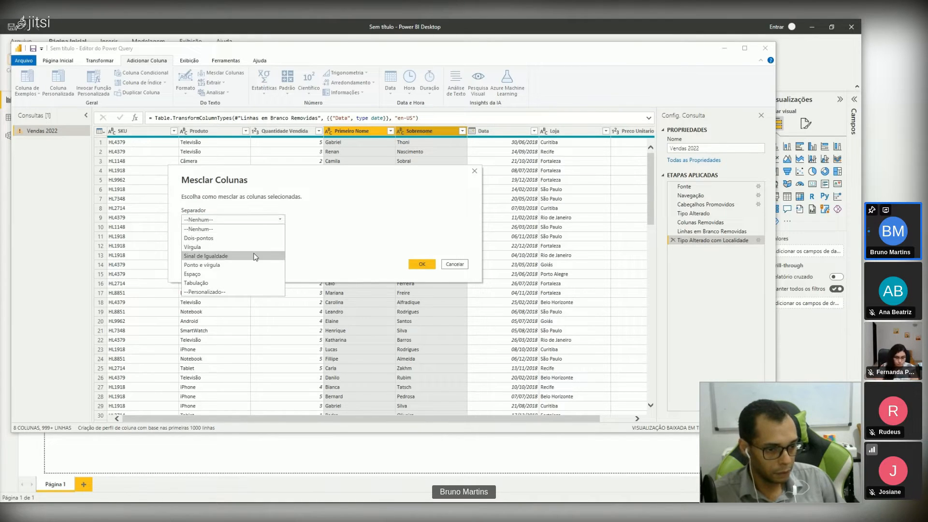
{"action": "left_click", "coordinate": [236, 274]}
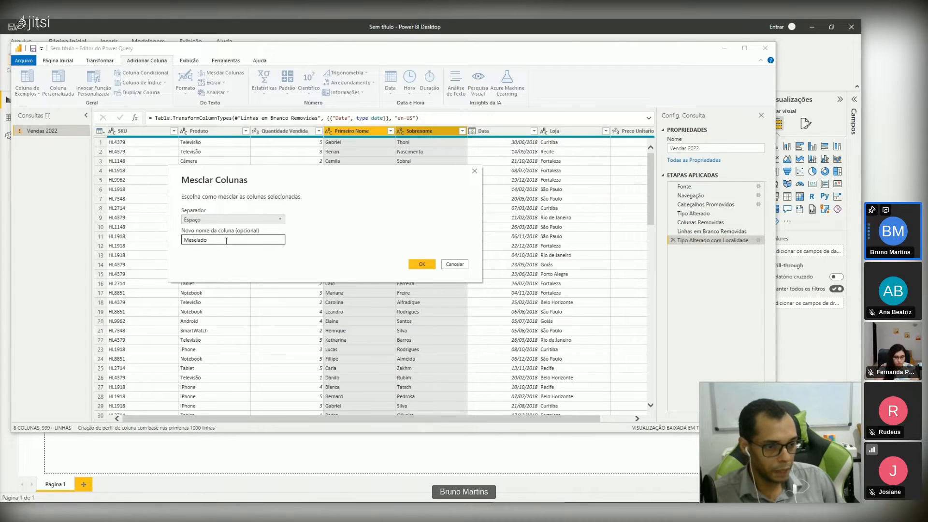
Step: Name the merged column Nome completo and create it
{"action": "key", "text": "Tab"}
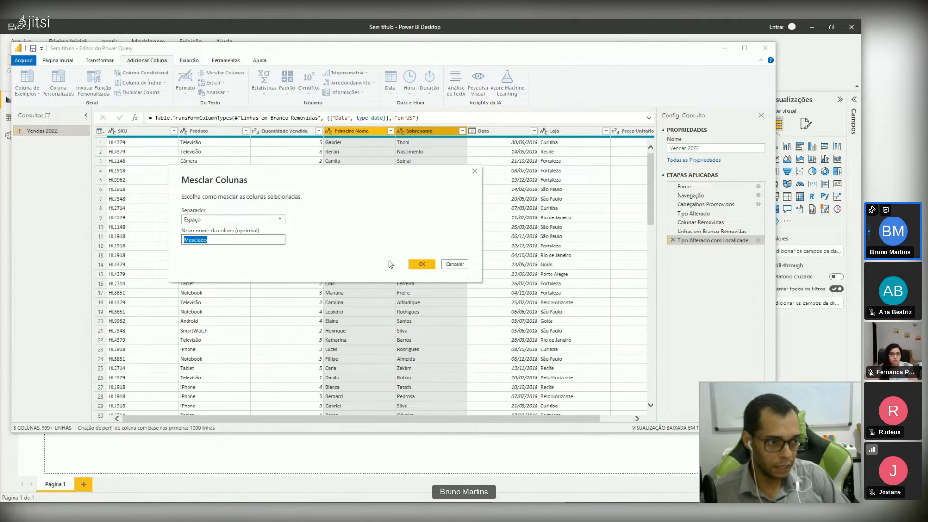
{"action": "type", "text": "Nome co"}
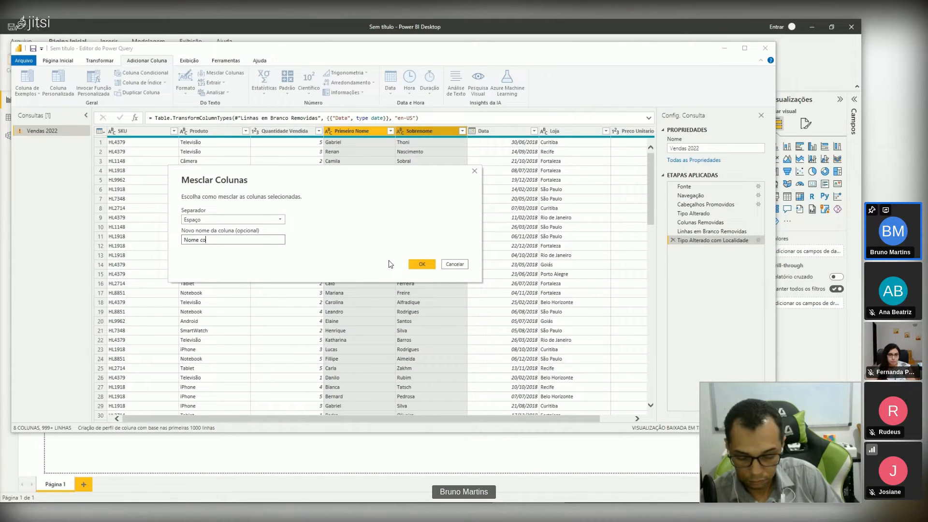
{"action": "type", "text": "mpleto"}
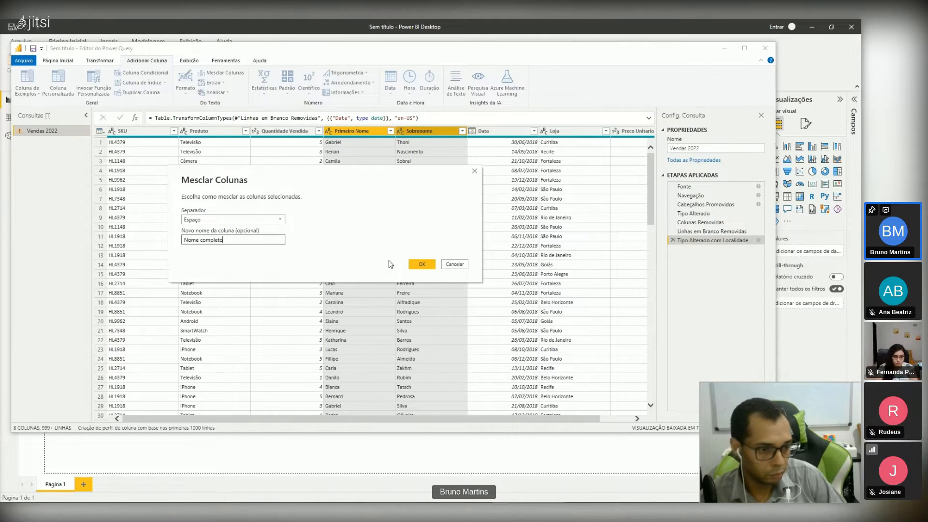
{"action": "left_click", "coordinate": [422, 264]}
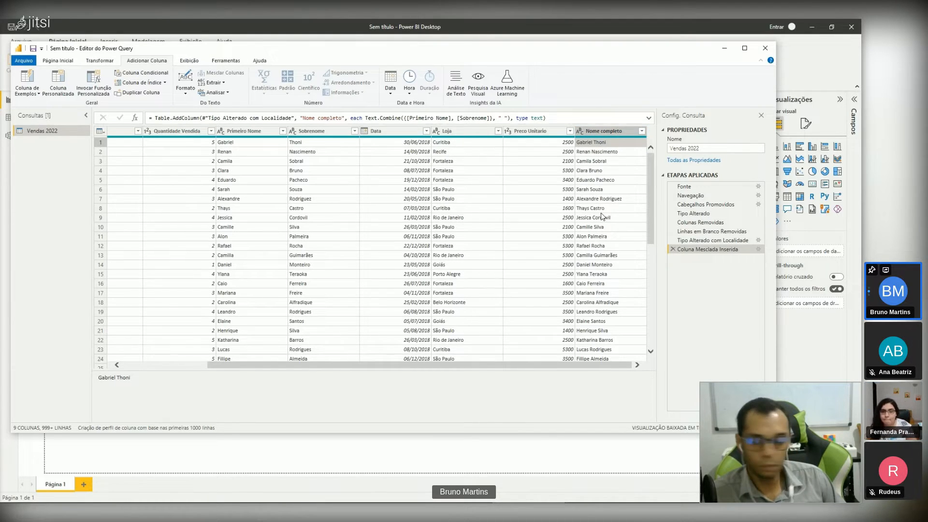
Step: Close the Power Query Editor, applying the pending changes, and check the loaded Vendas 2022 table among the report's fields
{"action": "left_click", "coordinate": [446, 24]}
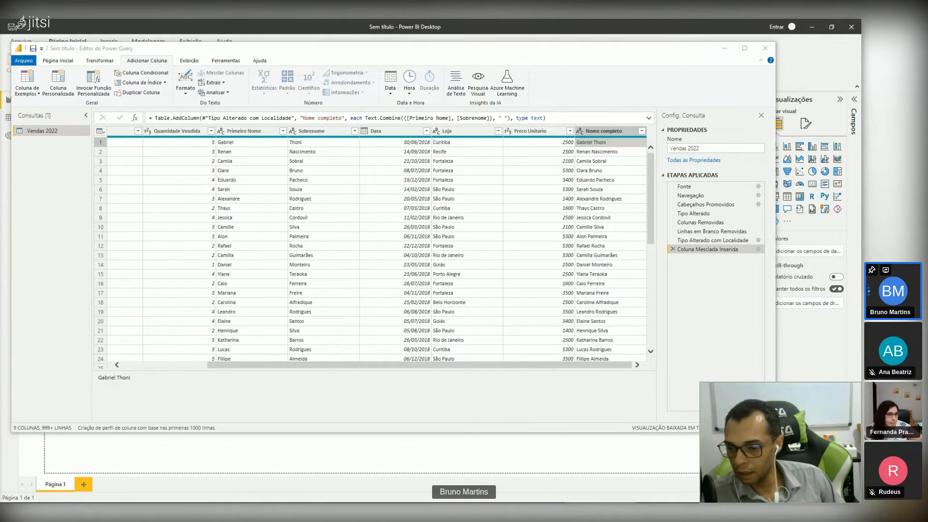
{"action": "left_click_drag", "start_coordinate": [429, 53], "coordinate": [477, 75]}
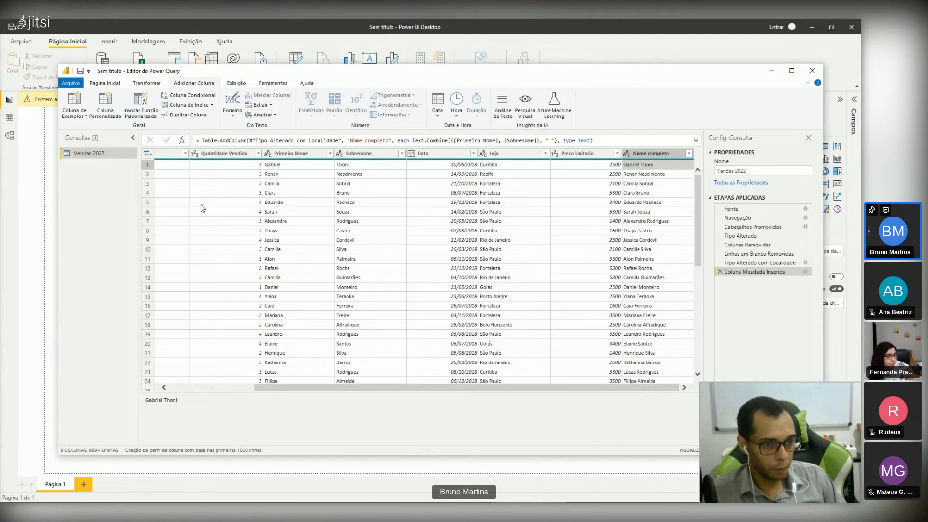
{"action": "left_click", "coordinate": [100, 85]}
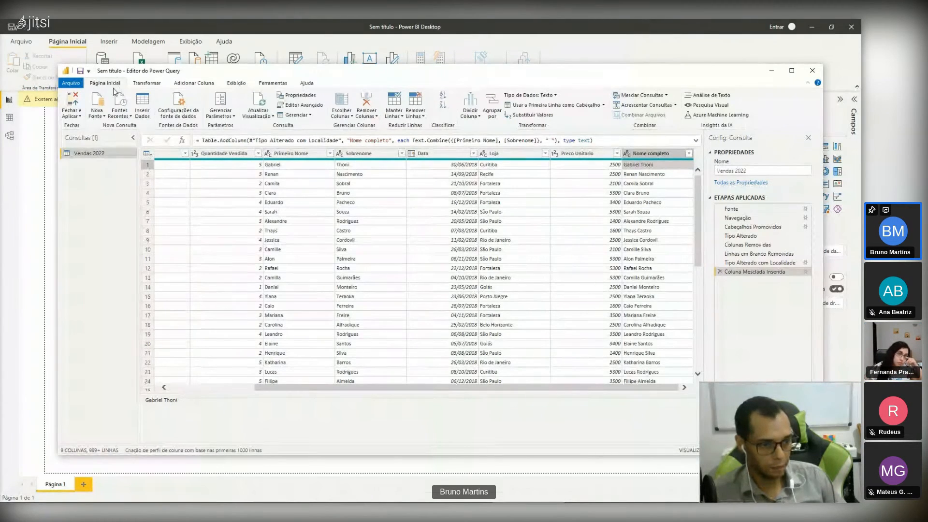
{"action": "left_click", "coordinate": [71, 116]}
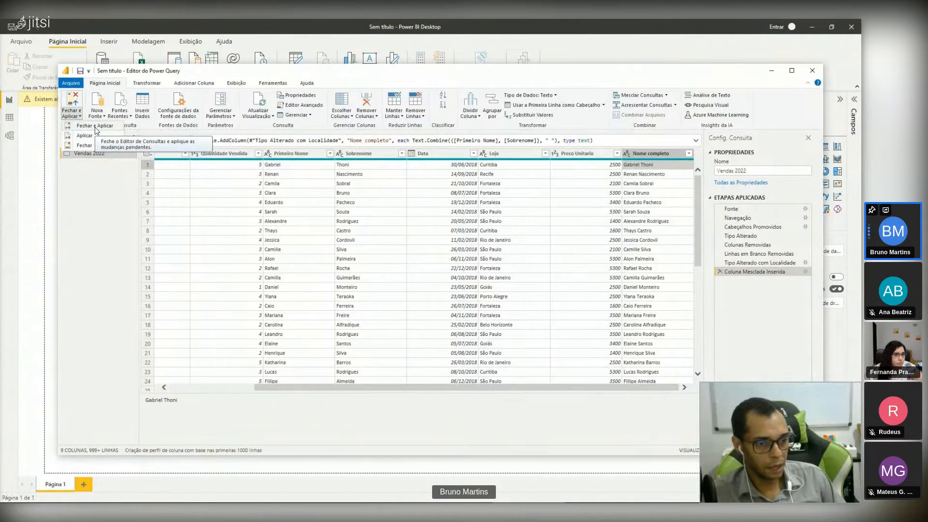
{"action": "left_click", "coordinate": [97, 126]}
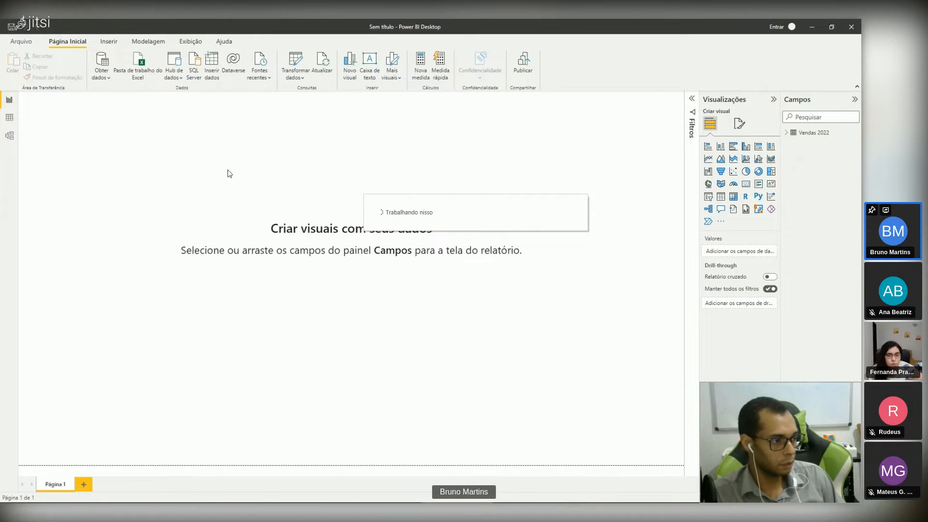
{"action": "left_click", "coordinate": [787, 134]}
{"action": "left_click", "coordinate": [788, 134]}
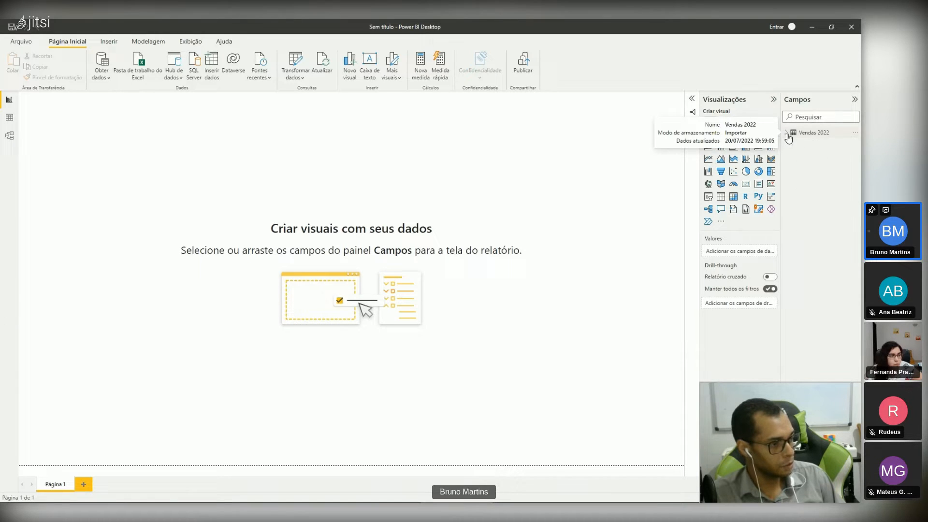
{"action": "left_click", "coordinate": [787, 134]}
{"action": "left_click", "coordinate": [787, 135]}
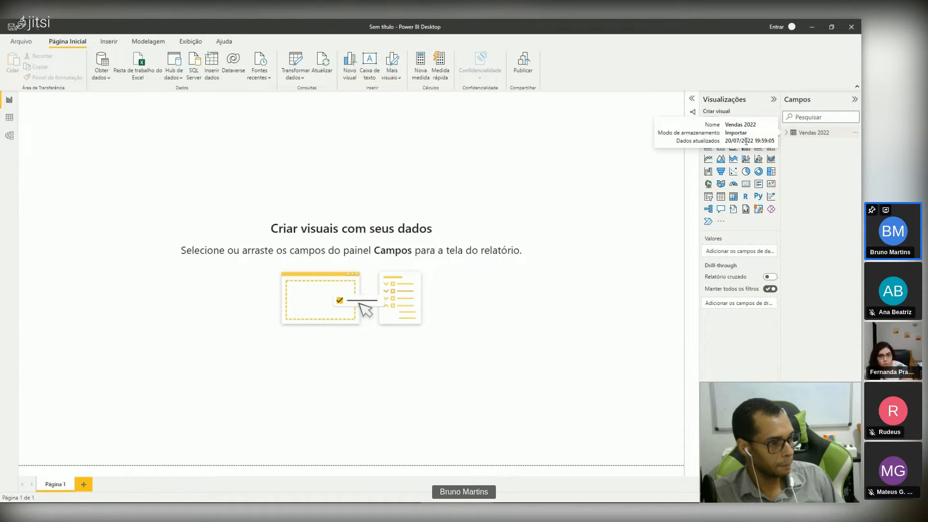
Step: Import the Devoluções 2019 sheet from the Excel workbook Base Devoluções.xlsx and open it for data transformation
{"action": "left_click", "coordinate": [104, 80]}
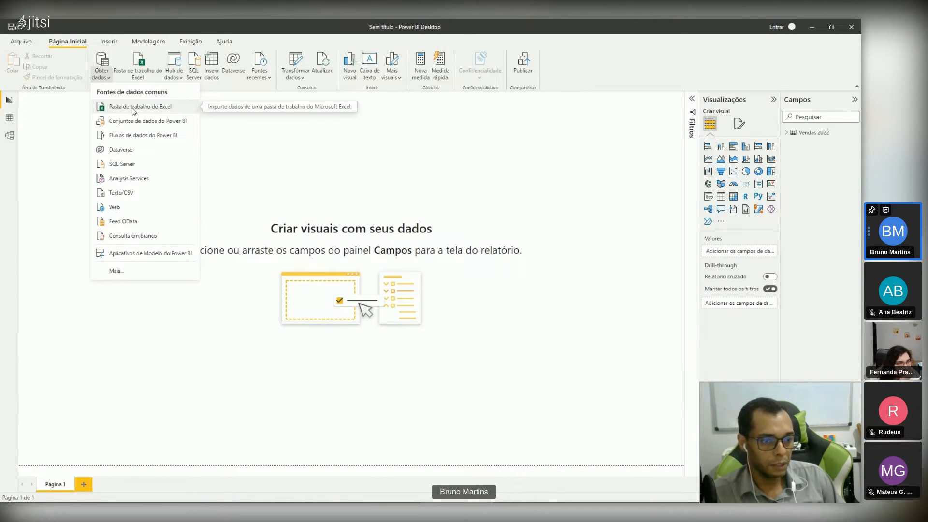
{"action": "left_click", "coordinate": [133, 110]}
{"action": "left_click", "coordinate": [244, 118]}
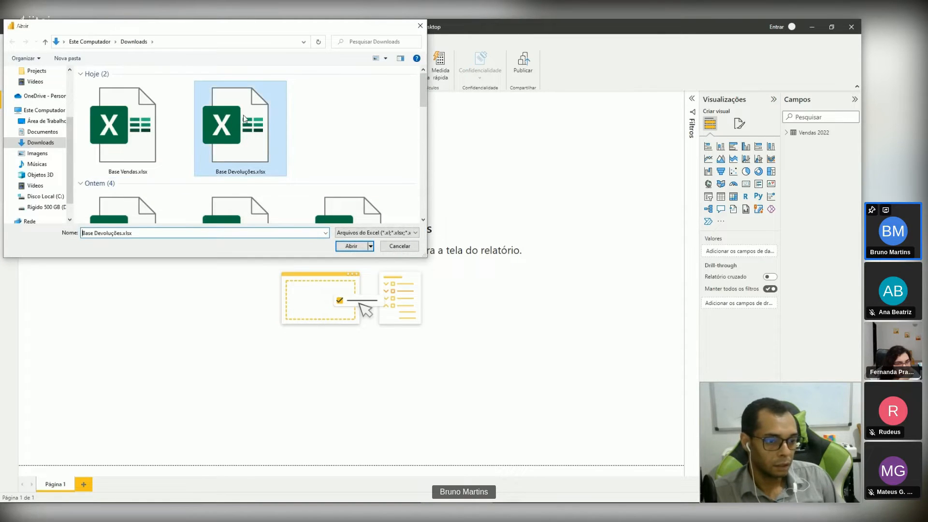
{"action": "left_click", "coordinate": [352, 246]}
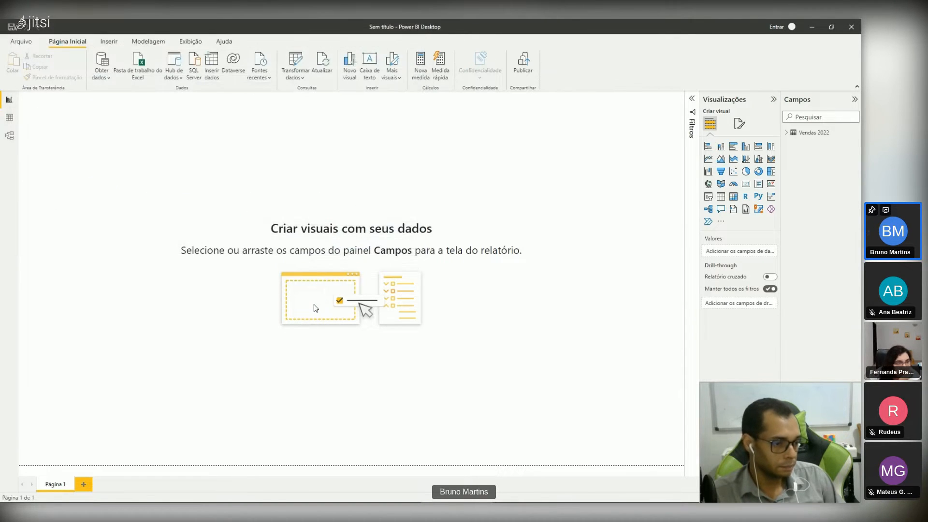
{"action": "left_click", "coordinate": [267, 179]}
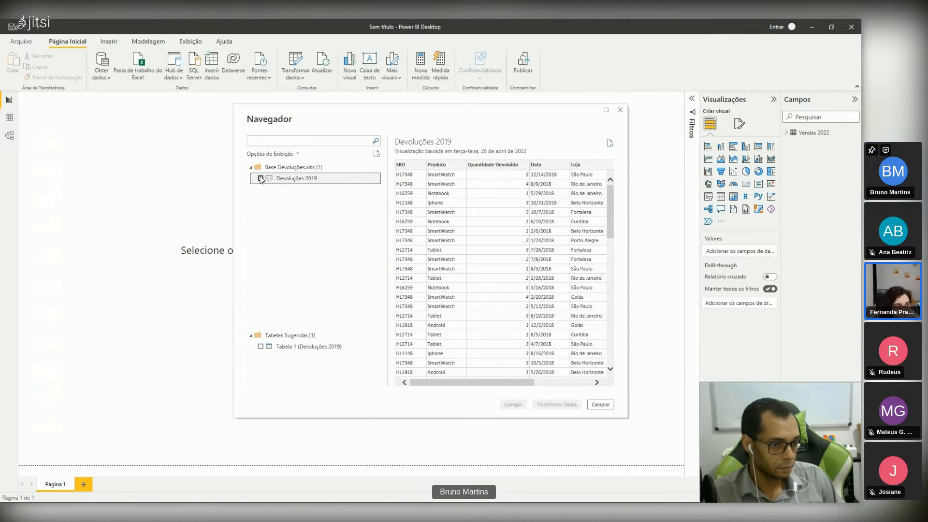
{"action": "left_click", "coordinate": [261, 179]}
{"action": "left_click", "coordinate": [556, 405]}
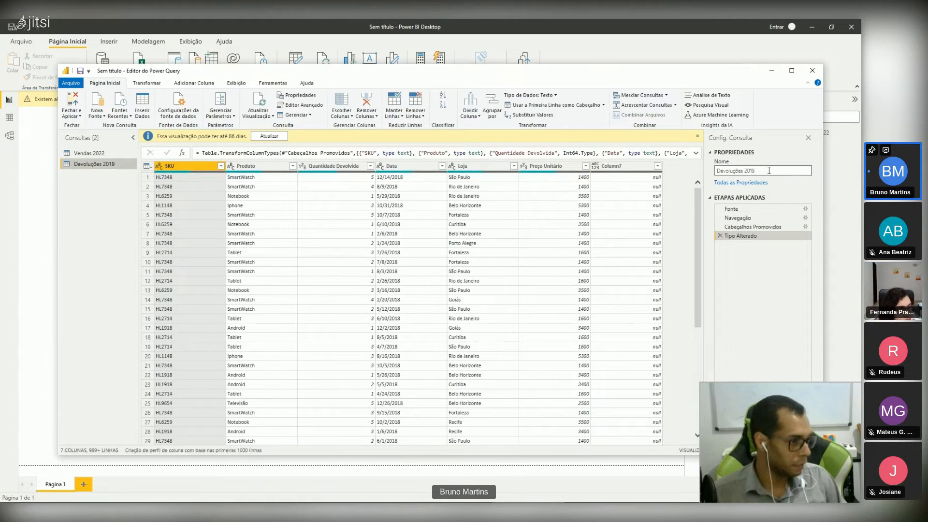
Step: Rename the Devoluções 2019 query as Devoluções 2022
{"action": "left_click", "coordinate": [769, 170]}
{"action": "key", "text": "BackSpace"}
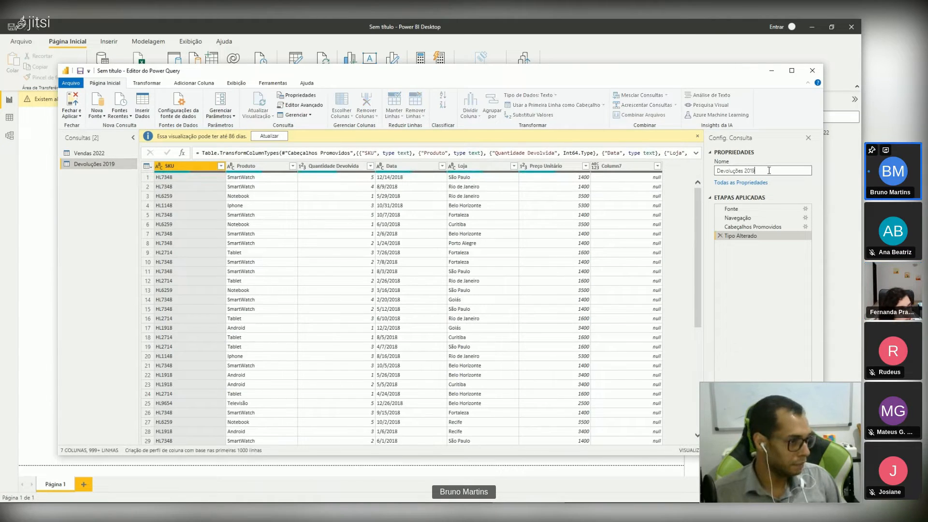
{"action": "key", "text": "BackSpace"}
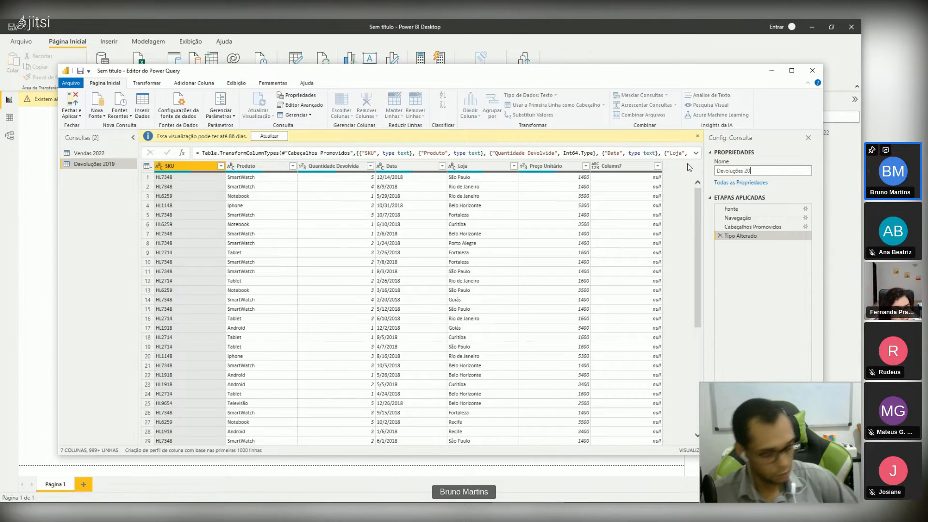
{"action": "type", "text": "22"}
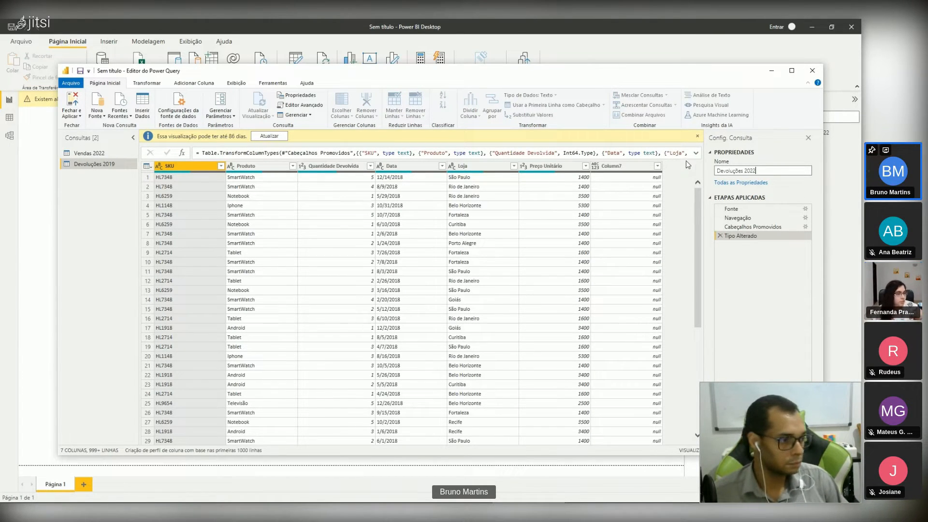
Step: Remove the empty Column7 and all blank rows from the returns query
{"action": "left_click", "coordinate": [606, 144]}
{"action": "right_click", "coordinate": [606, 144]}
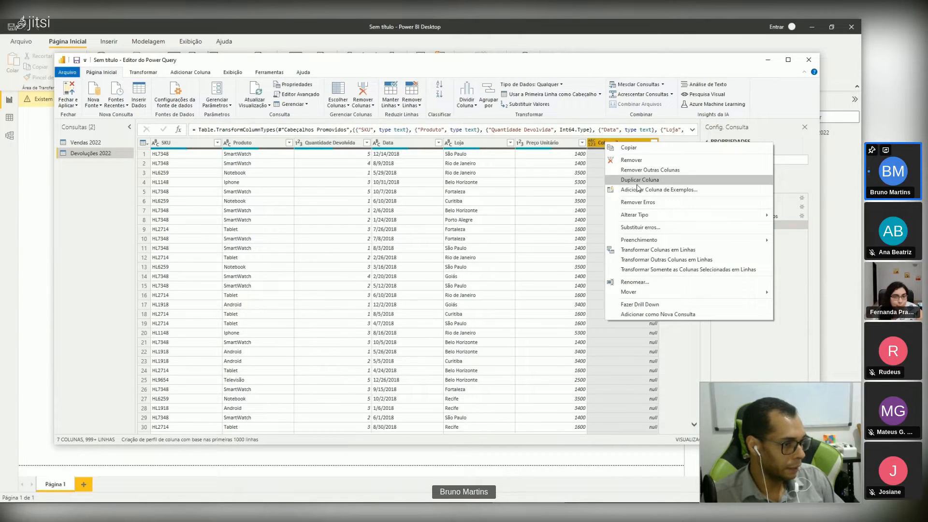
{"action": "left_click", "coordinate": [669, 159]}
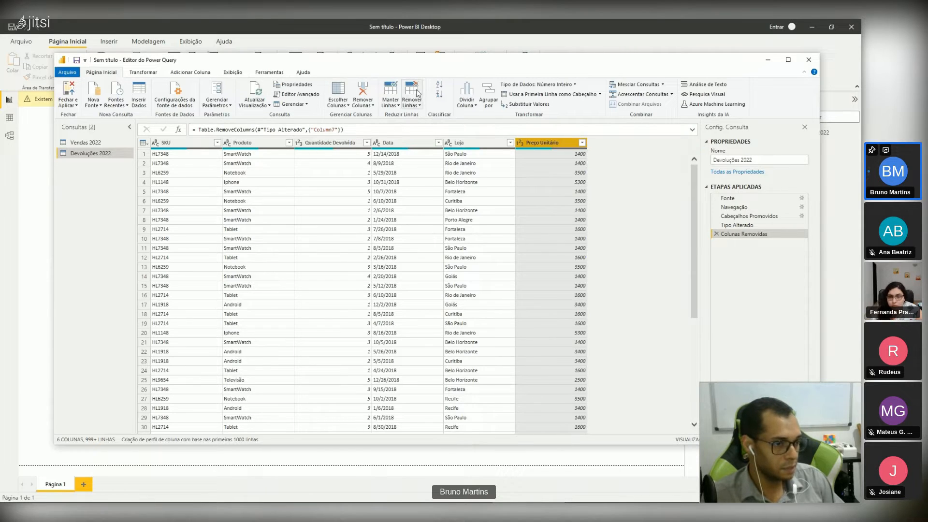
{"action": "left_click", "coordinate": [416, 106]}
{"action": "left_click_drag", "start_coordinate": [415, 109], "coordinate": [414, 111]}
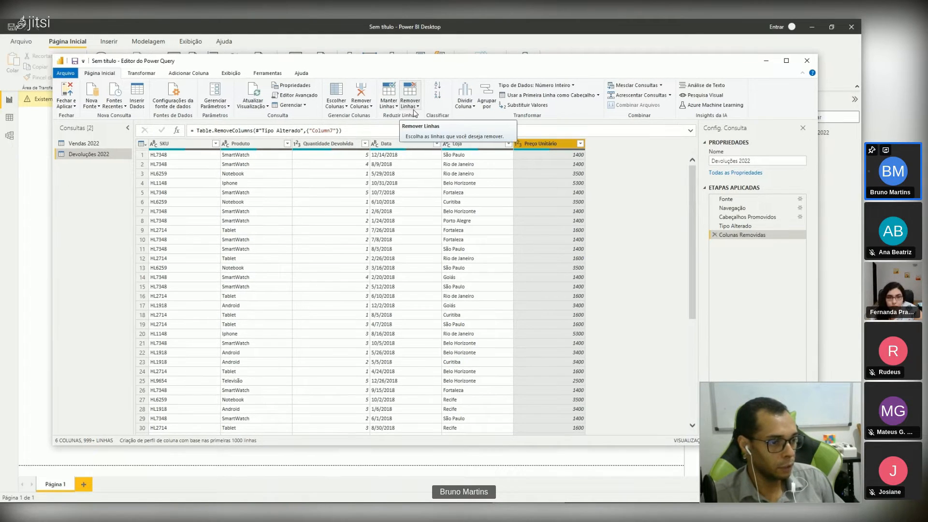
{"action": "left_click", "coordinate": [415, 106]}
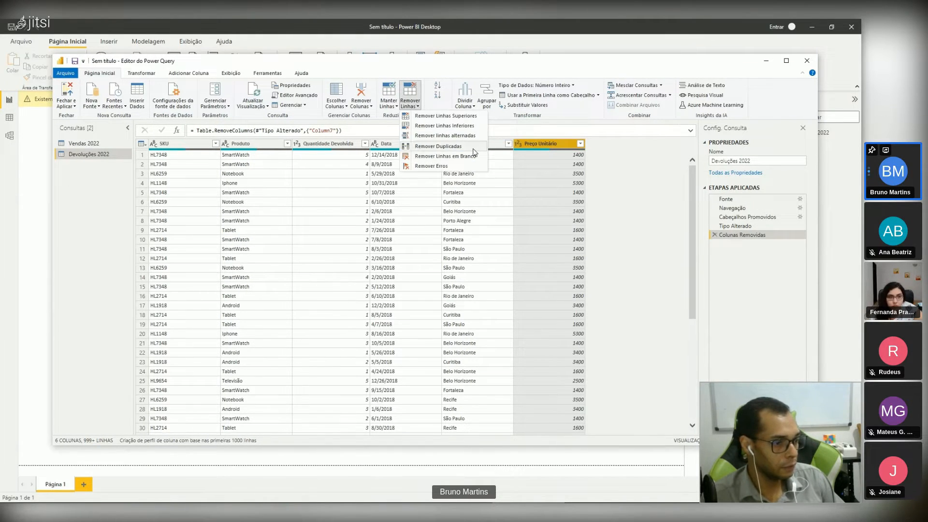
{"action": "left_click", "coordinate": [463, 157]}
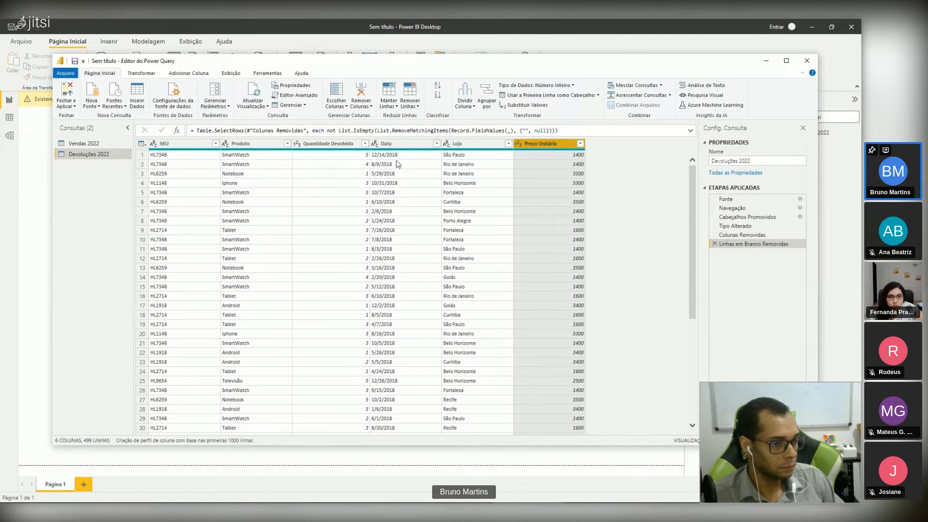
Step: Convert the Data column of the Devoluções 2022 query to the Date type using an English source locale
{"action": "left_click", "coordinate": [389, 145]}
{"action": "right_click", "coordinate": [390, 144]}
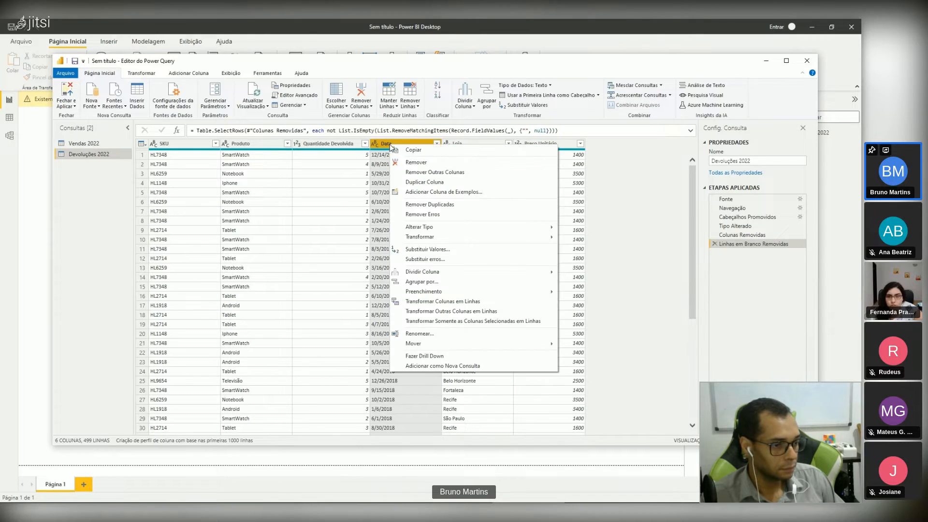
{"action": "mouse_move", "coordinate": [465, 273]}
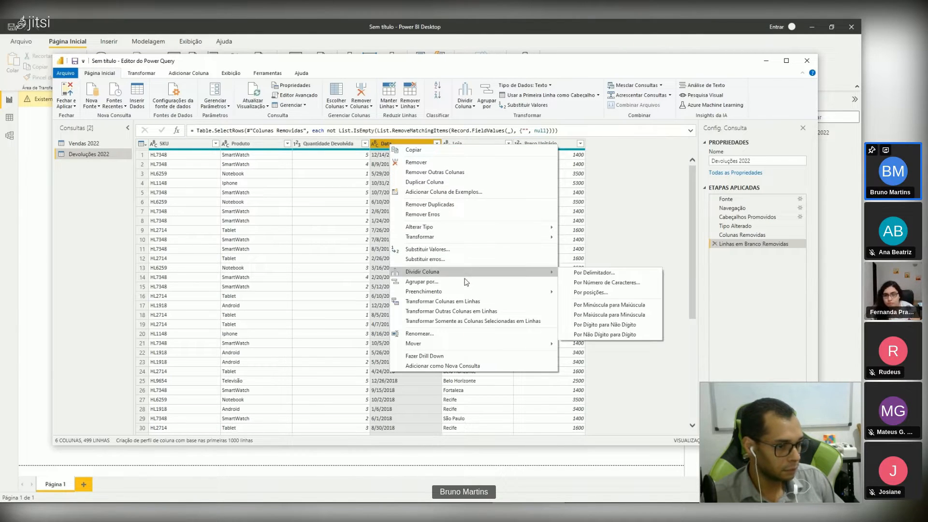
{"action": "mouse_move", "coordinate": [484, 237]}
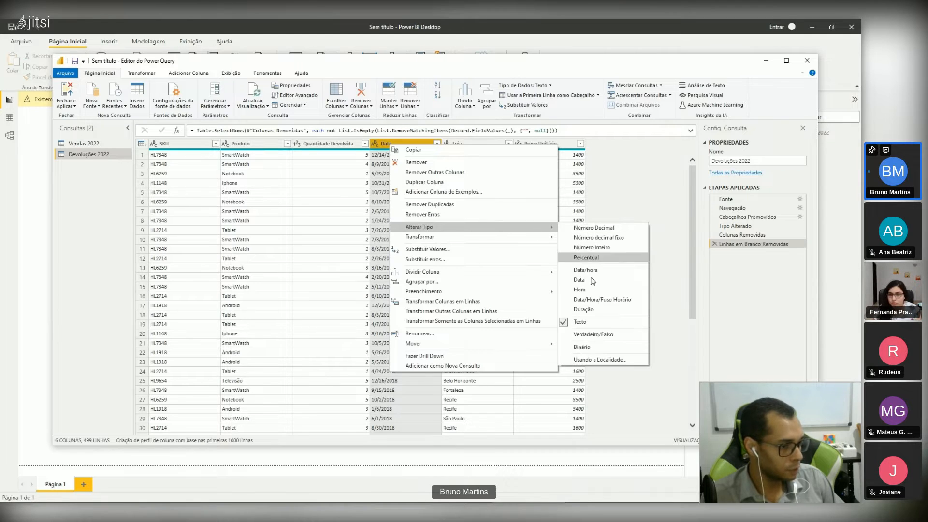
{"action": "left_click", "coordinate": [599, 360]}
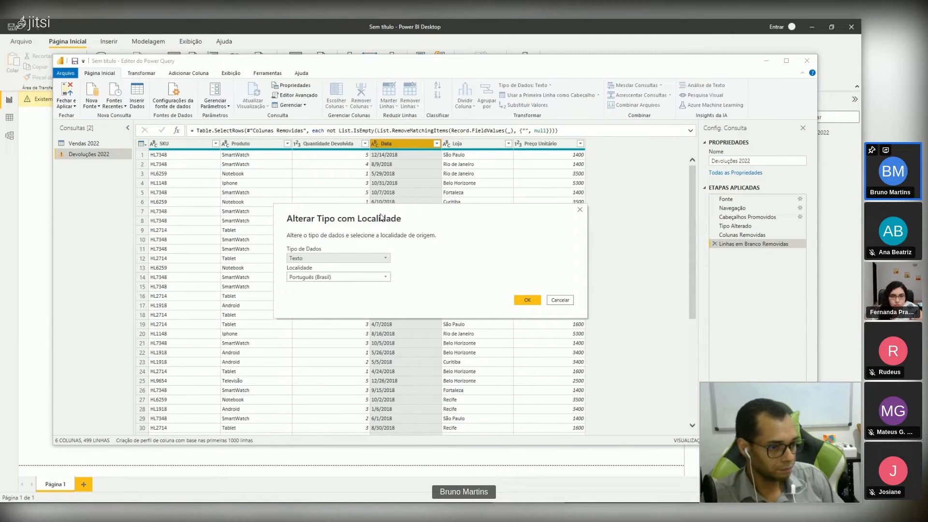
{"action": "left_click", "coordinate": [338, 255]}
{"action": "left_click", "coordinate": [322, 308]}
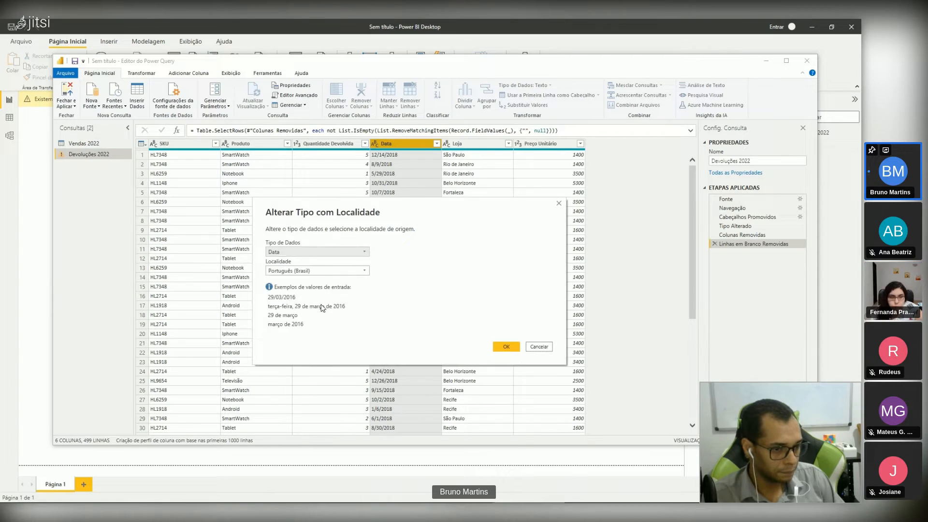
{"action": "left_click", "coordinate": [341, 272]}
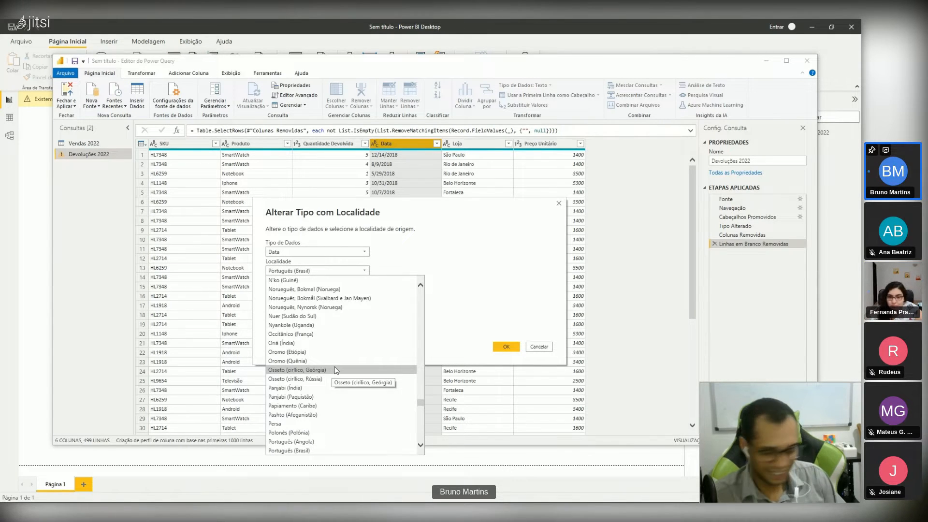
{"action": "scroll", "coordinate": [336, 370], "scroll_direction": "up", "scroll_amount": 15}
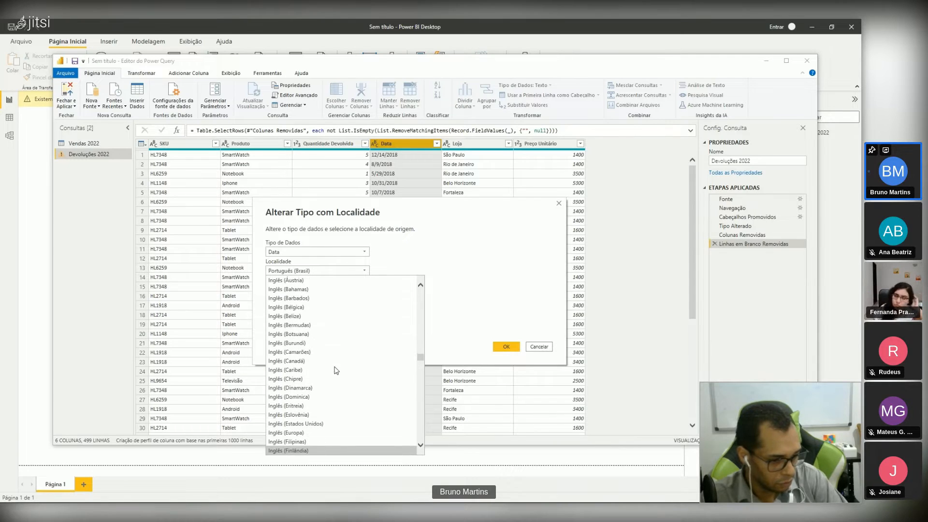
{"action": "left_click", "coordinate": [347, 361]}
{"action": "left_click", "coordinate": [507, 346]}
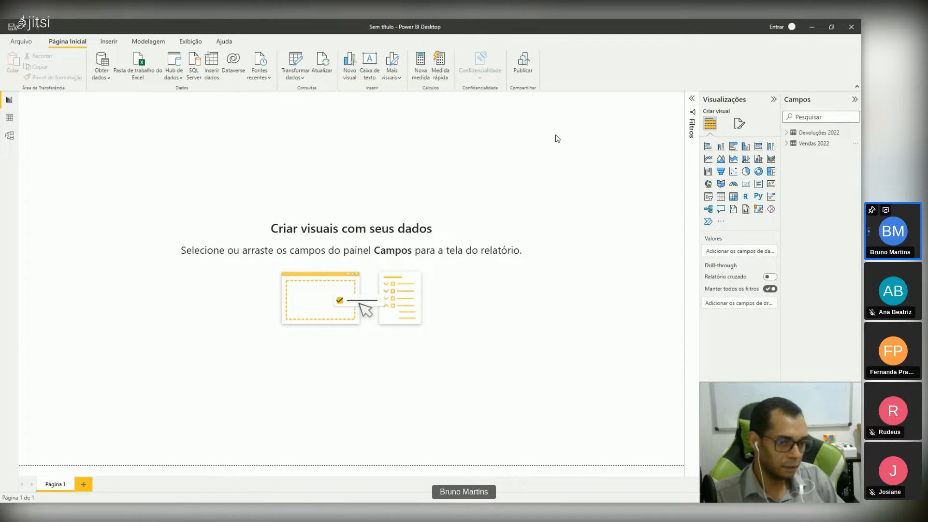
Step: Inspect the loaded Vendas 2022 rows in the data view and reopen the queries in a maximized Power Query Editor
{"action": "left_click", "coordinate": [9, 118]}
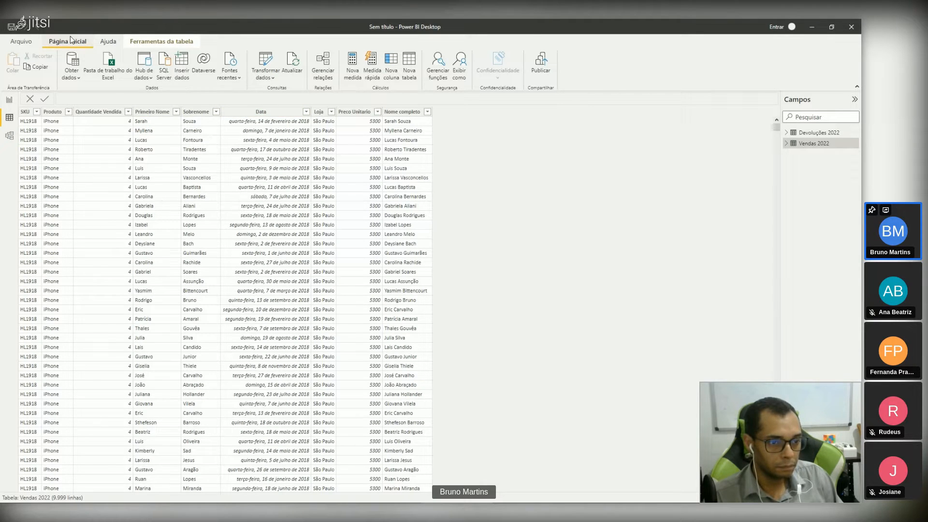
{"action": "left_click", "coordinate": [267, 64]}
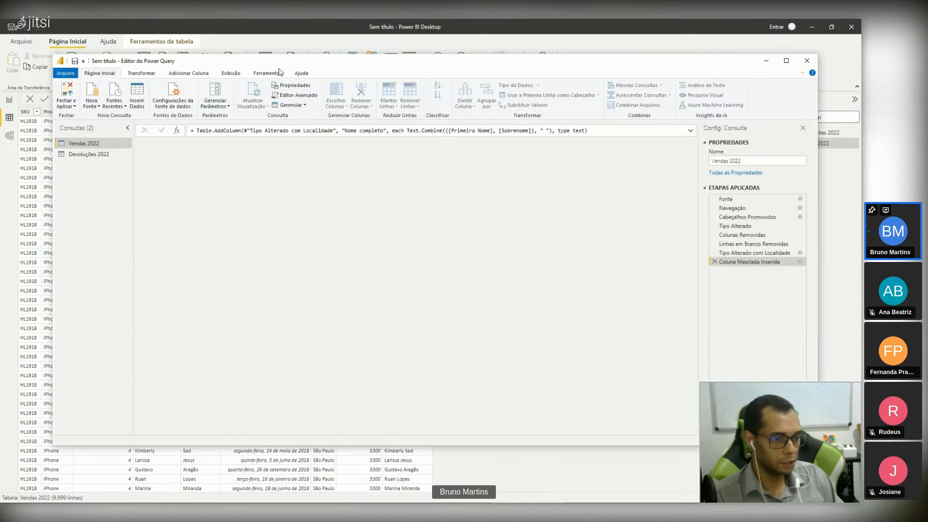
{"action": "double_click", "coordinate": [273, 62]}
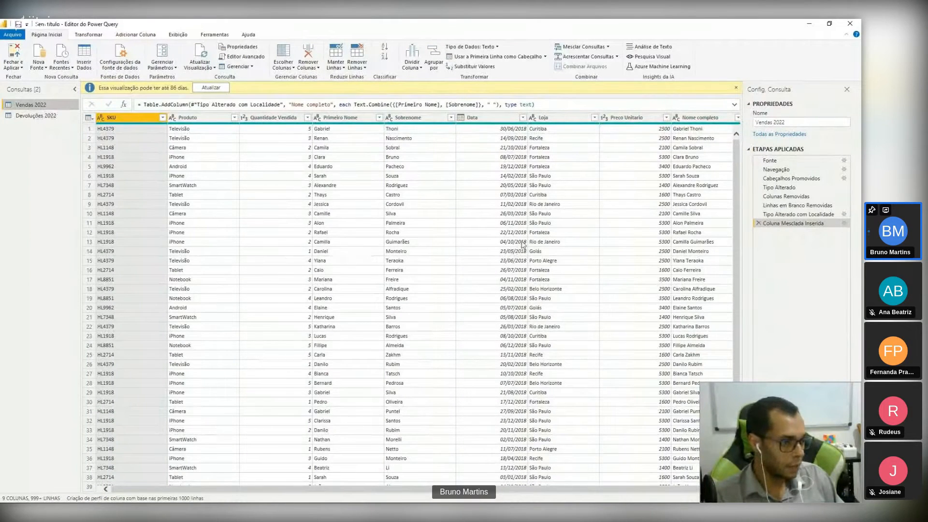
Step: Transform the Data column of the Vendas 2022 query into month numbers and apply the changes to the model
{"action": "left_click", "coordinate": [493, 121]}
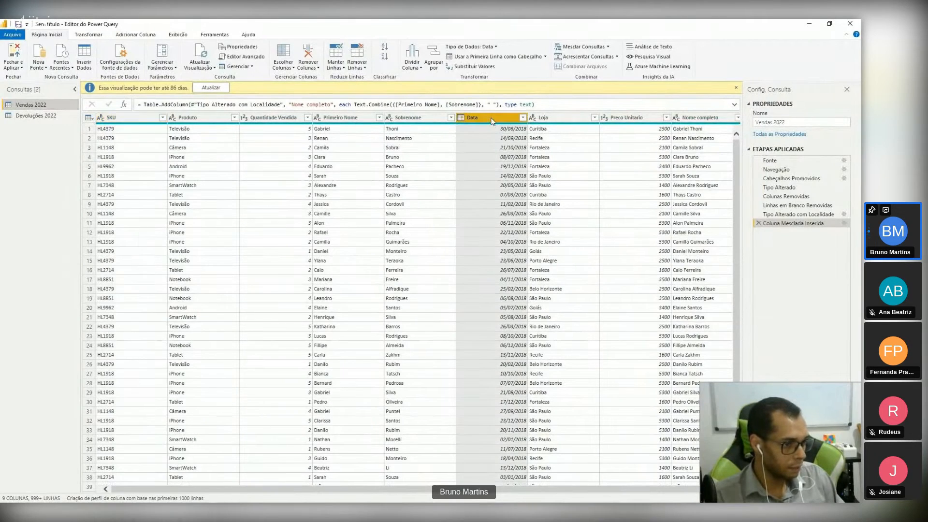
{"action": "left_click_drag", "start_coordinate": [352, 491], "coordinate": [421, 489]}
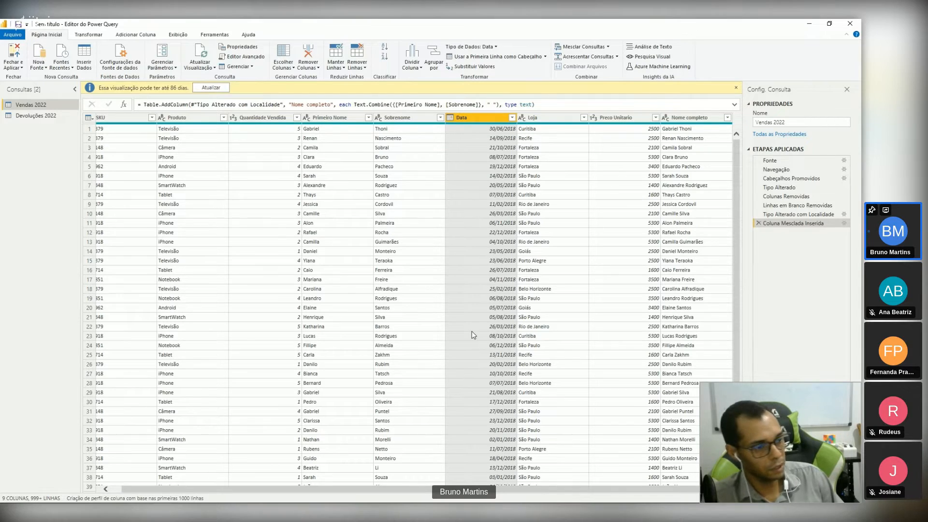
{"action": "right_click", "coordinate": [472, 116]}
{"action": "mouse_move", "coordinate": [499, 208]}
{"action": "mouse_move", "coordinate": [677, 228]}
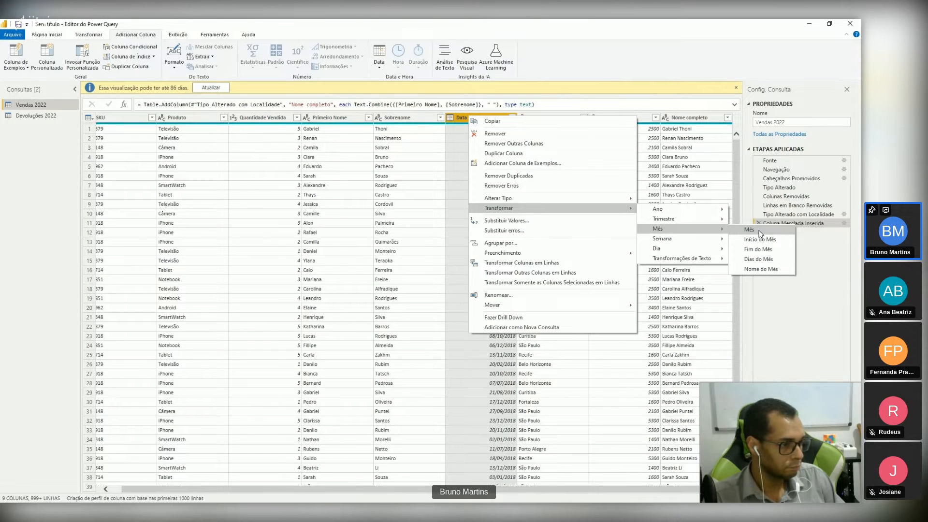
{"action": "left_click", "coordinate": [760, 231]}
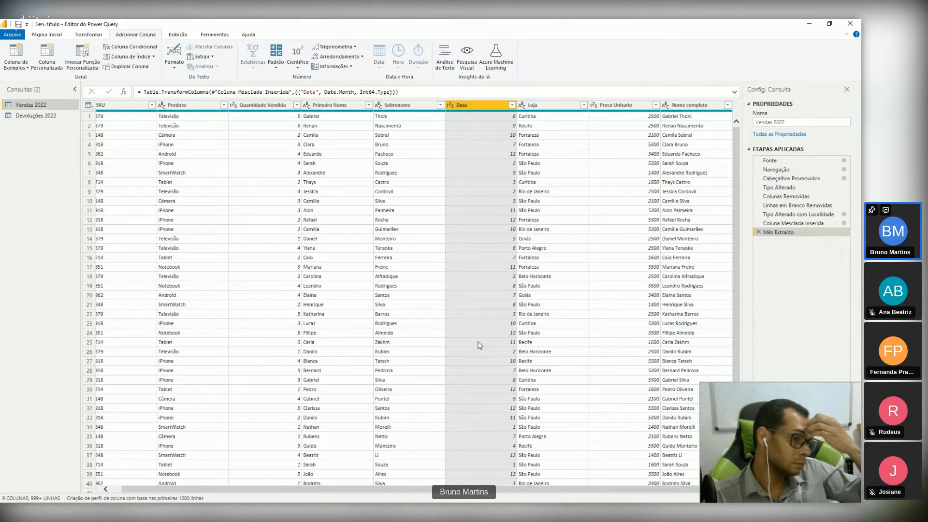
{"action": "left_click", "coordinate": [481, 116]}
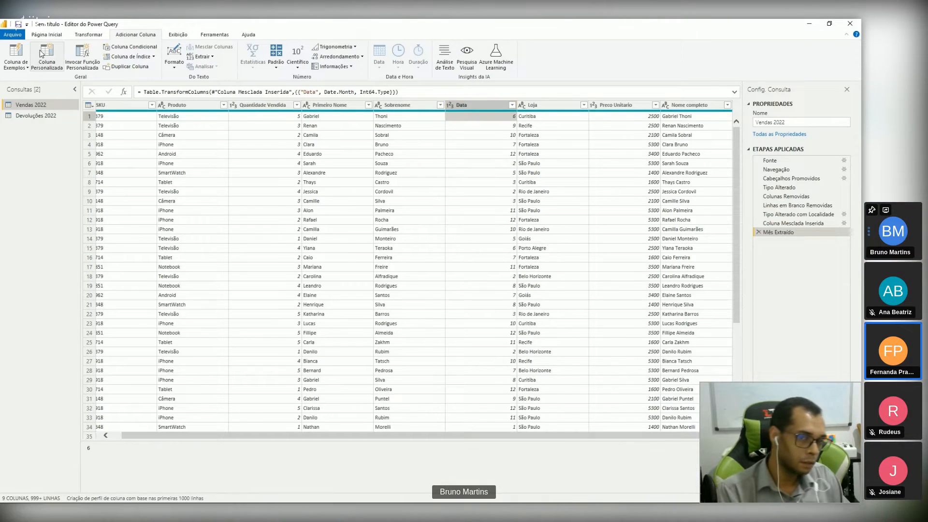
{"action": "left_click", "coordinate": [57, 37]}
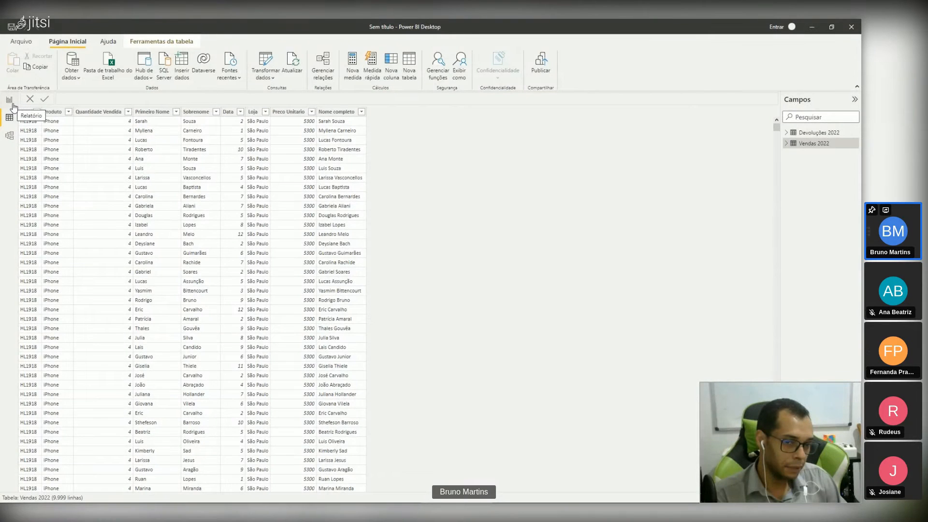
Step: Insert the image Logo intelligence 4 (2).png from the Downloads folder on the report page
{"action": "left_click", "coordinate": [10, 100]}
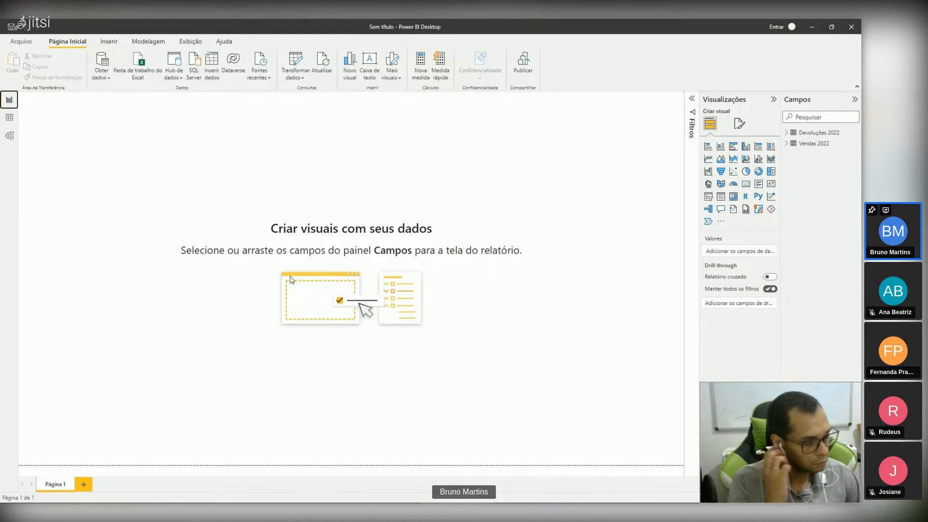
{"action": "left_click", "coordinate": [109, 41]}
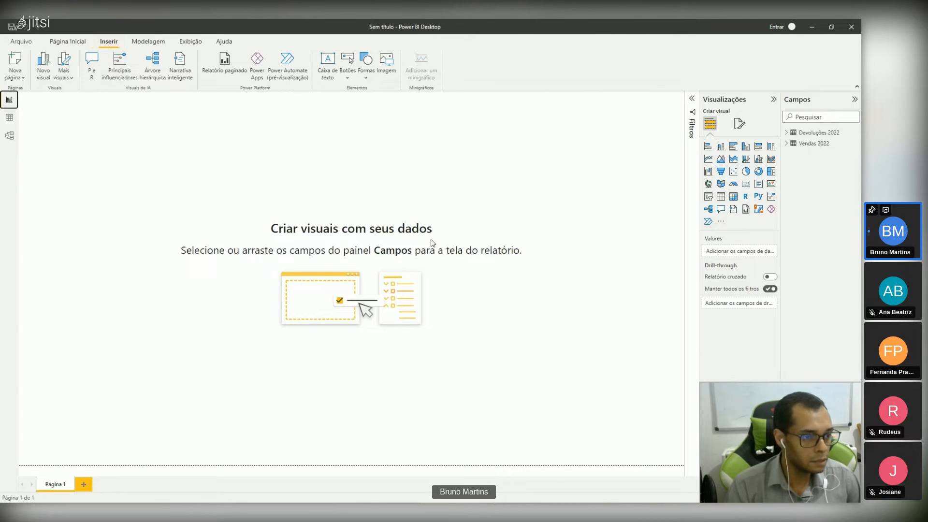
{"action": "left_click", "coordinate": [67, 42]}
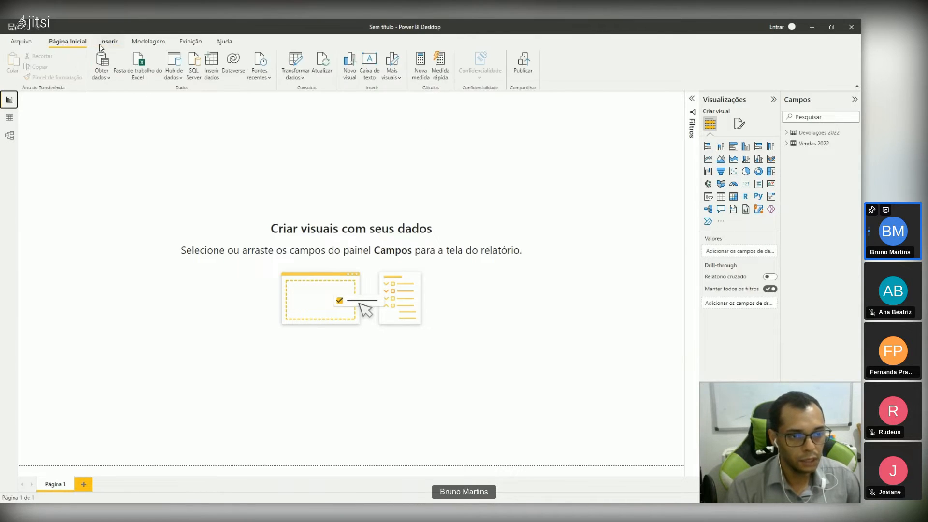
{"action": "left_click", "coordinate": [104, 45]}
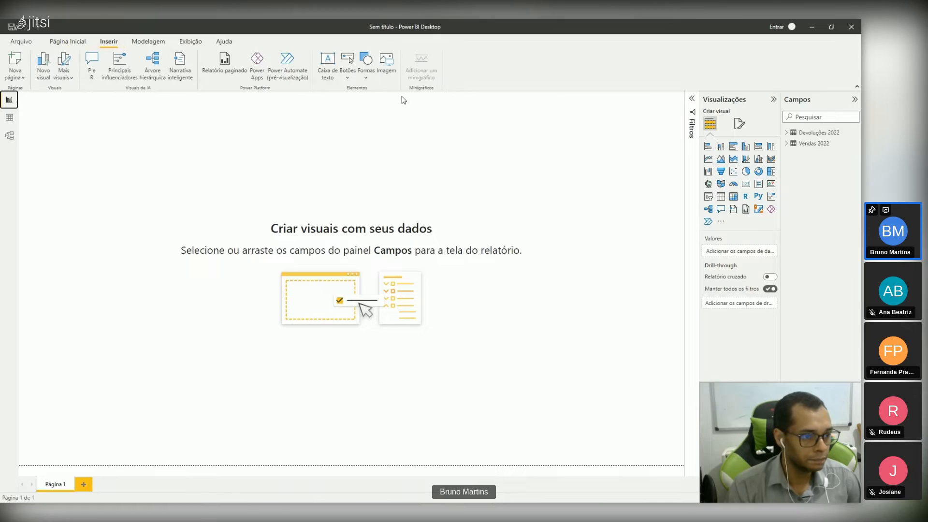
{"action": "left_click", "coordinate": [393, 73]}
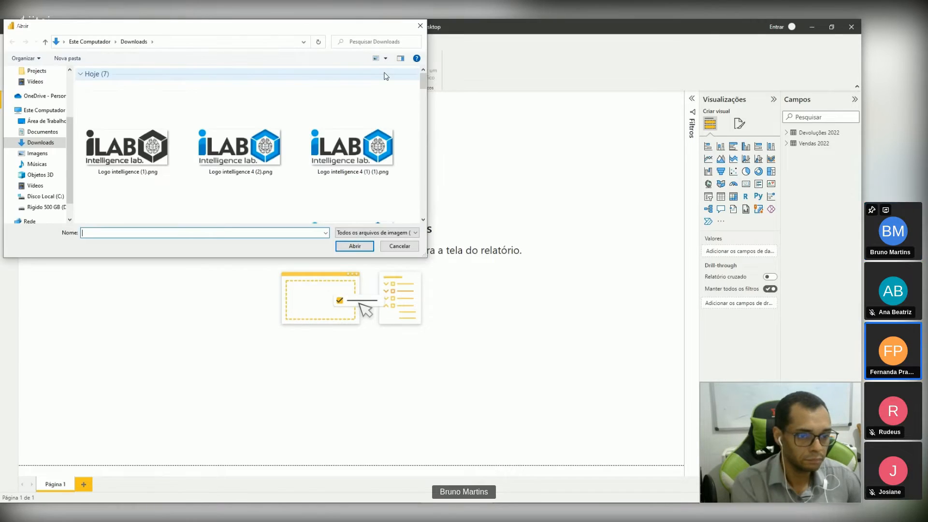
{"action": "double_click", "coordinate": [247, 150]}
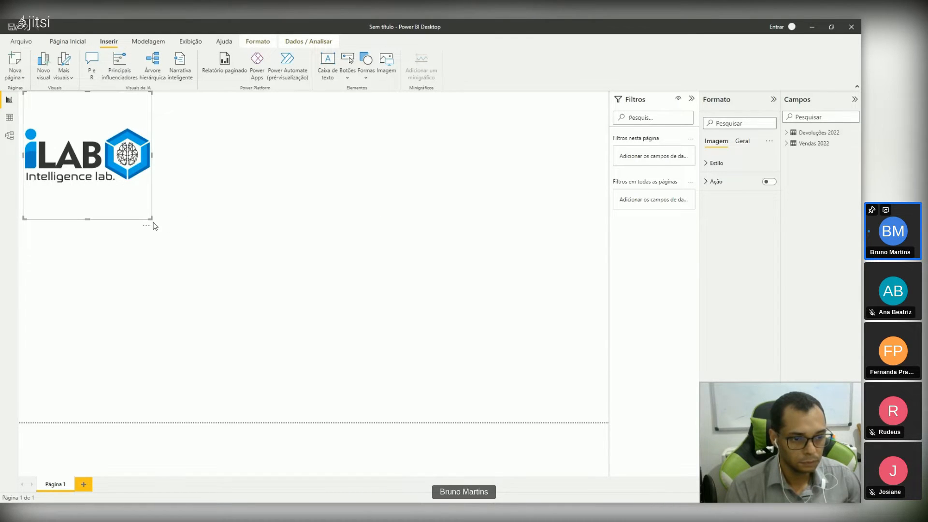
Step: Shrink the logo image in the report page's upper corner and enlarge it slightly to fit as a header
{"action": "left_click_drag", "start_coordinate": [150, 218], "coordinate": [103, 155]}
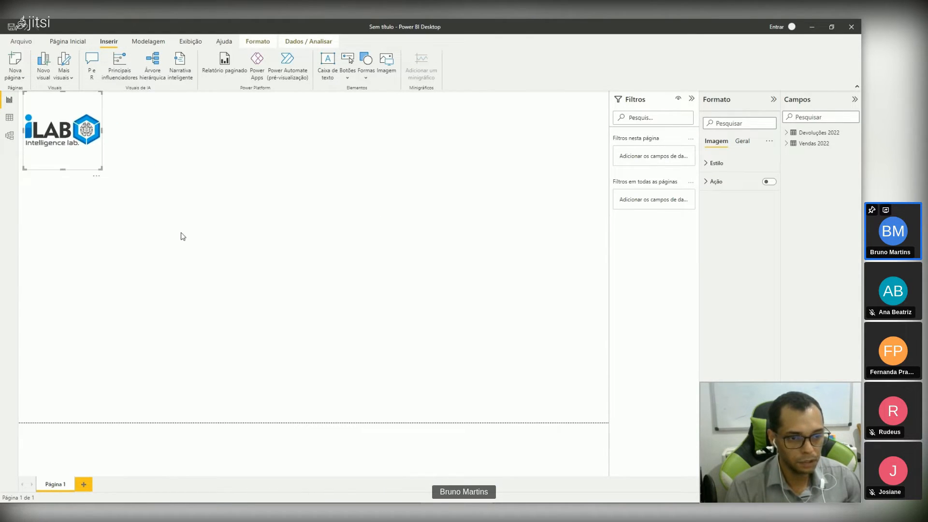
{"action": "left_click", "coordinate": [183, 237]}
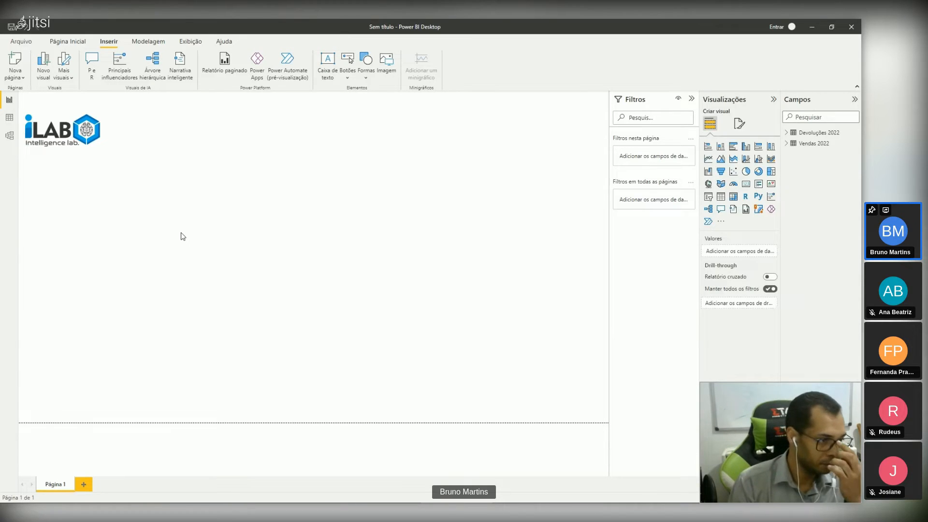
{"action": "left_click", "coordinate": [77, 144]}
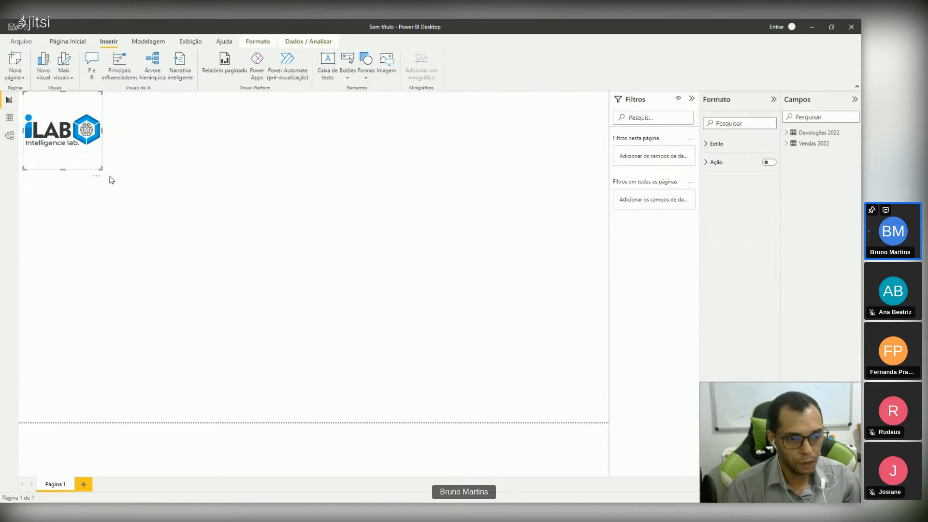
{"action": "left_click_drag", "start_coordinate": [100, 168], "coordinate": [114, 184]}
{"action": "left_click", "coordinate": [168, 235]}
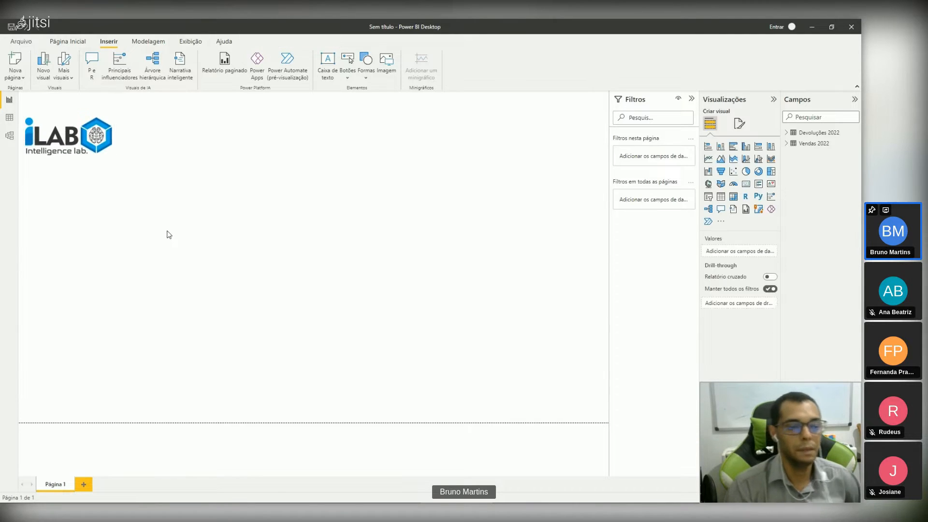
Step: Collapse the filters pane and add a stacked bar chart to the report page
{"action": "left_click", "coordinate": [692, 100]}
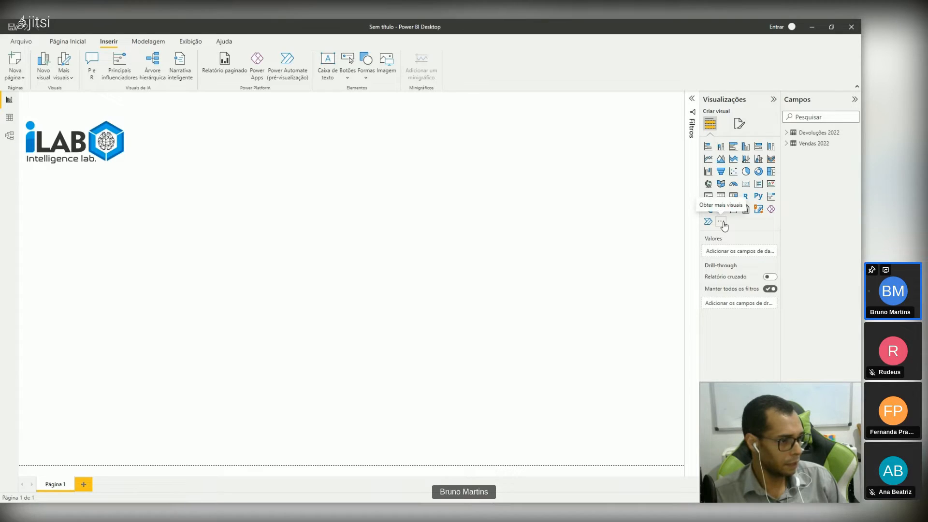
{"action": "left_click", "coordinate": [709, 148]}
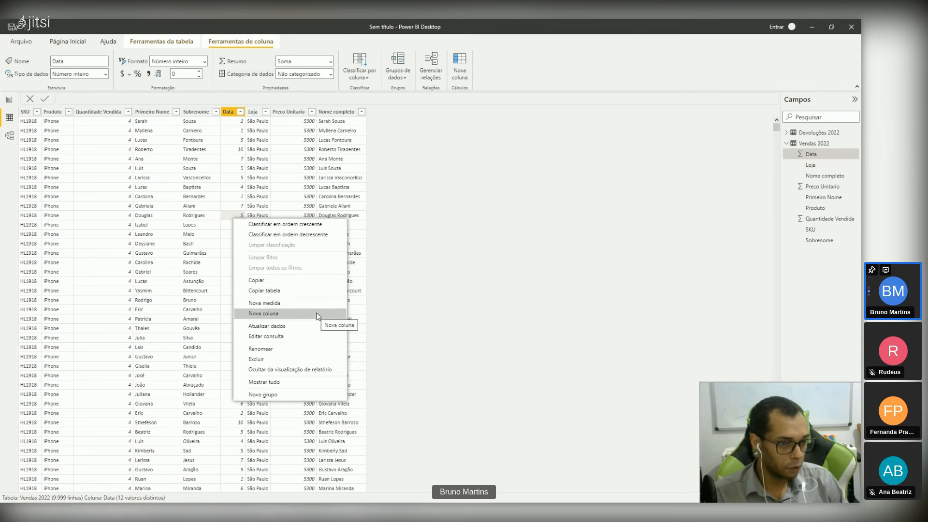
Step: Add a new calculated column to the Vendas 2022 table and name it Faturamento na Venda
{"action": "left_click", "coordinate": [320, 313]}
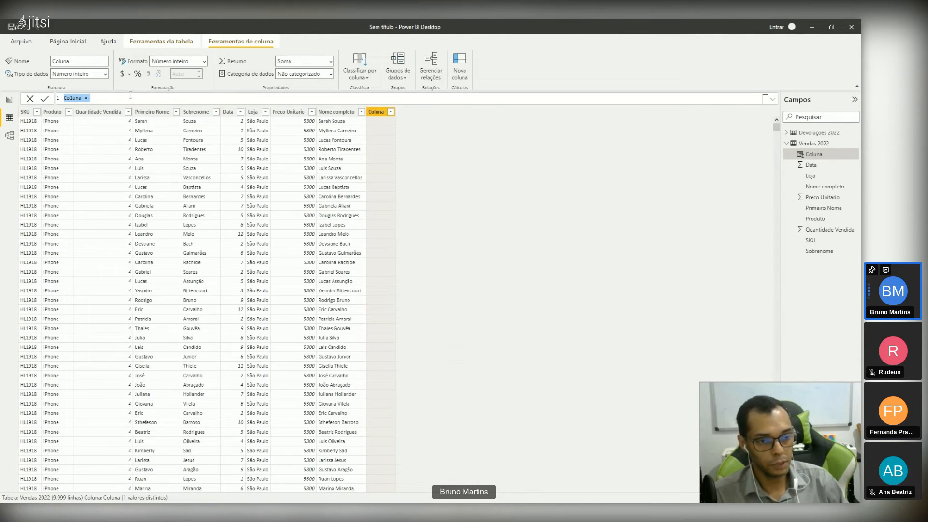
{"action": "left_click", "coordinate": [130, 95]}
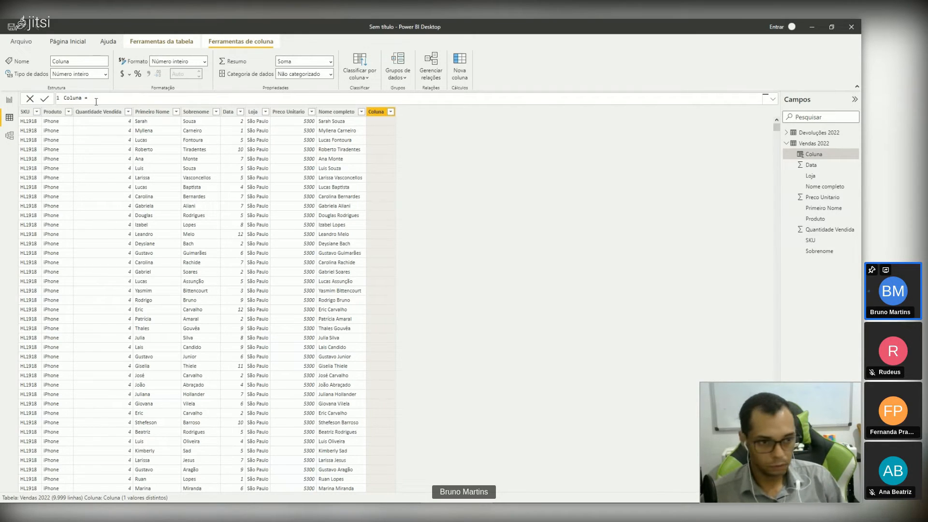
{"action": "scroll", "coordinate": [111, 103], "scroll_direction": "up", "scroll_amount": 3}
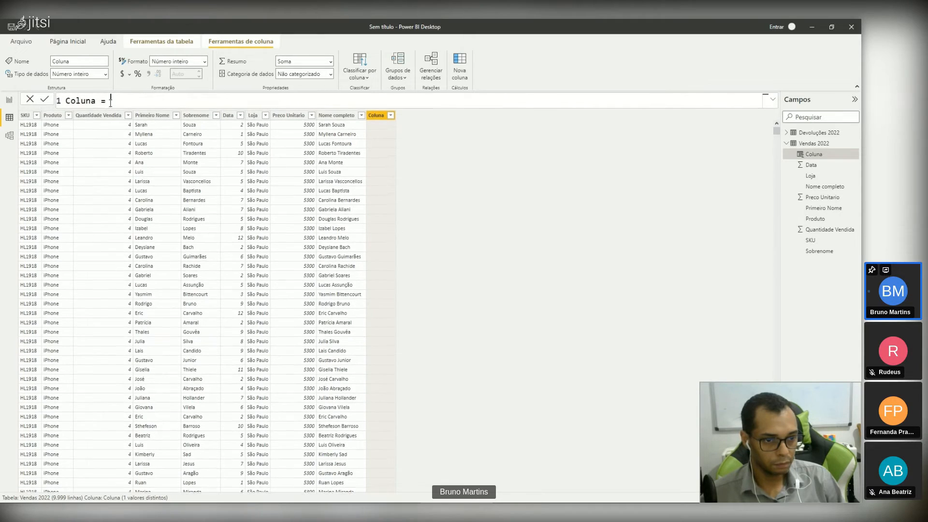
{"action": "scroll", "coordinate": [131, 105], "scroll_direction": "up", "scroll_amount": 1}
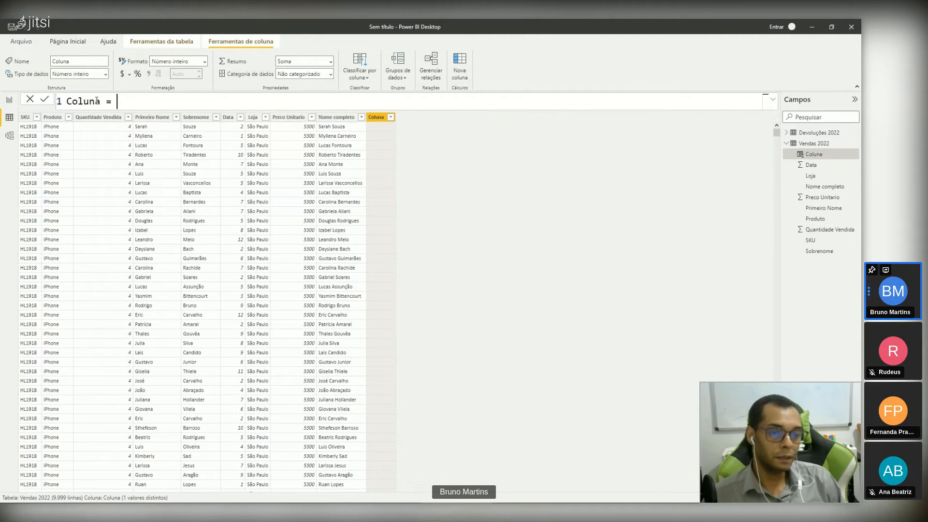
{"action": "left_click_drag", "start_coordinate": [100, 101], "coordinate": [66, 97]}
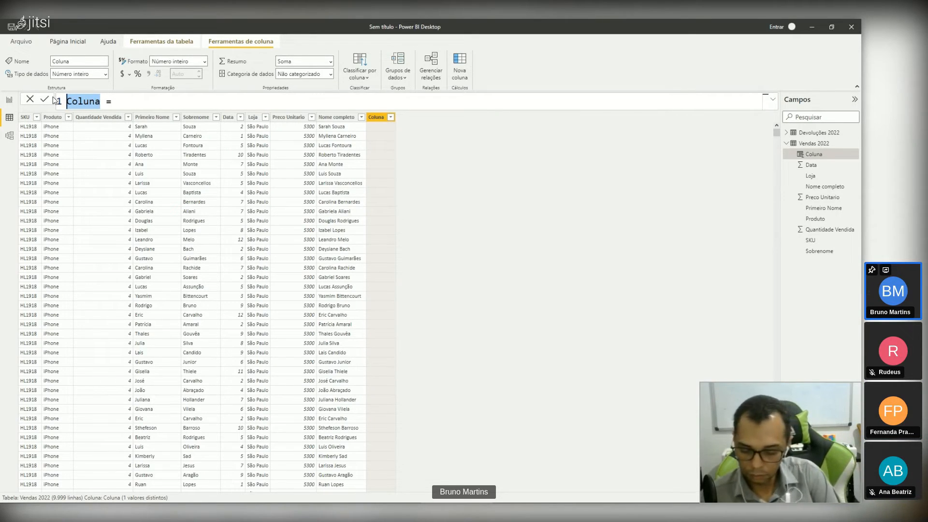
{"action": "type", "text": "Fat"}
{"action": "type", "text": "uramento"}
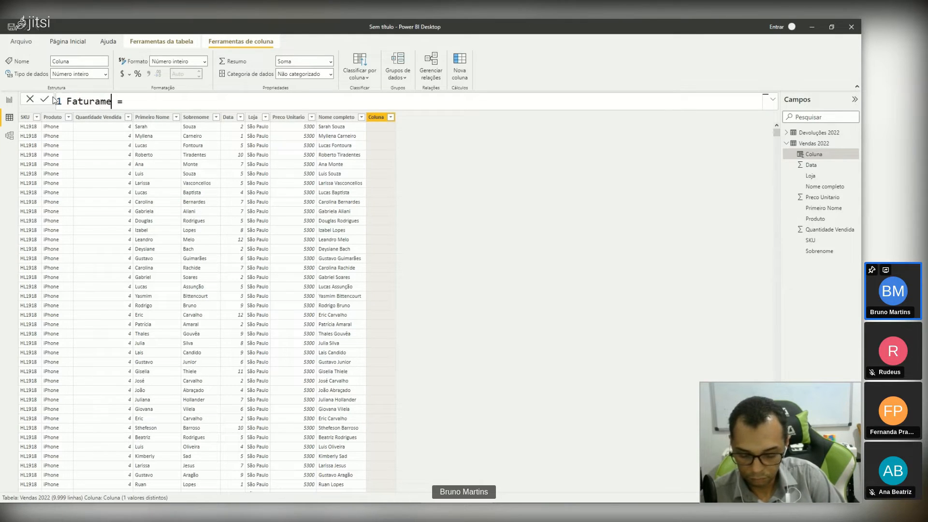
{"action": "type", "text": " na Venda"}
{"action": "left_click", "coordinate": [236, 104]}
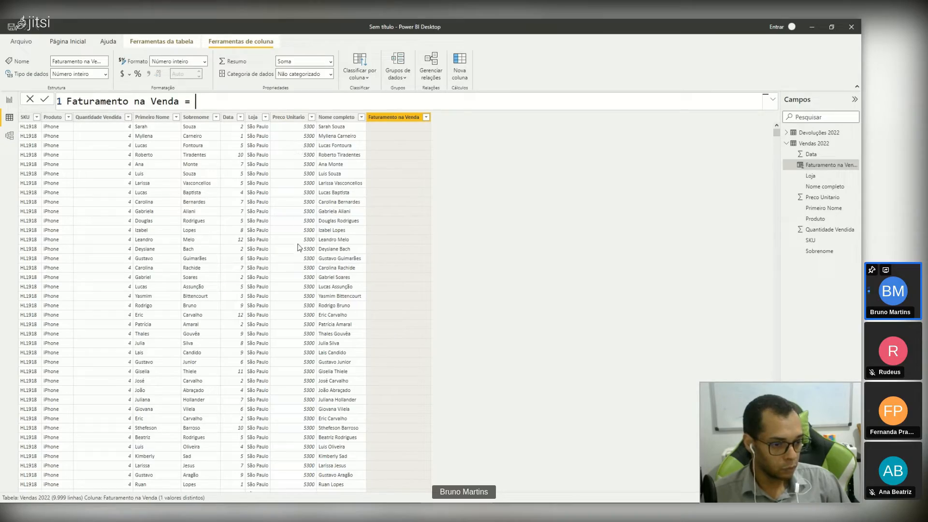
Step: Review the quantity and unit price rows, and start the Faturamento na Venda formula with 'Vendas 2022'[Quantidade Vendida]
{"action": "scroll", "coordinate": [300, 378], "scroll_direction": "down", "scroll_amount": 20}
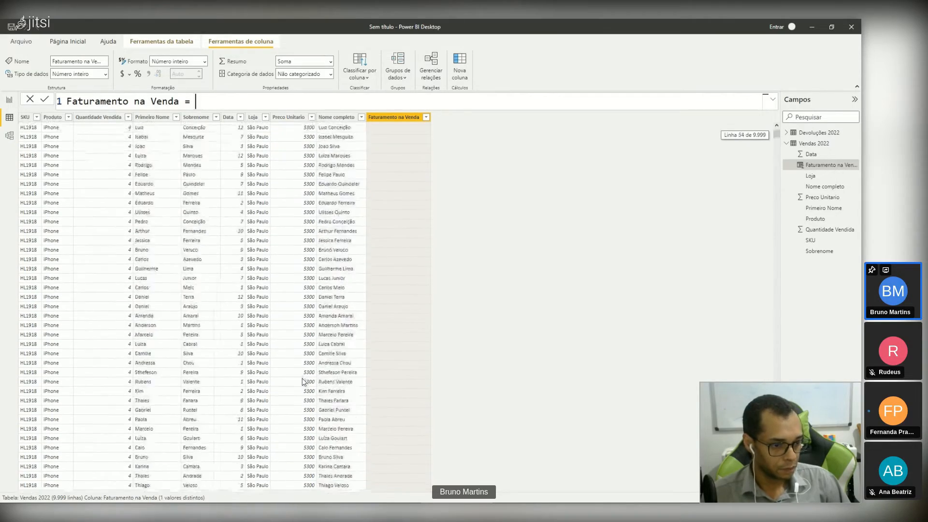
{"action": "scroll", "coordinate": [302, 382], "scroll_direction": "down", "scroll_amount": 20}
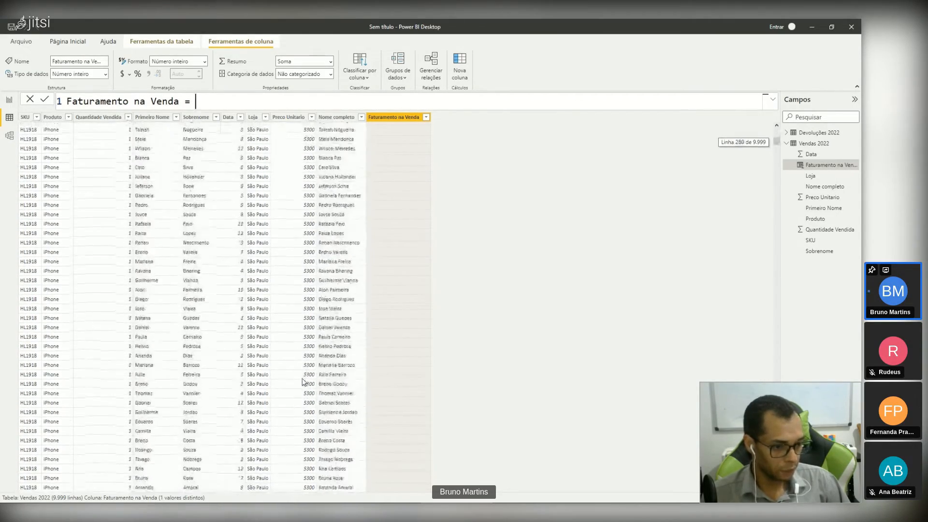
{"action": "scroll", "coordinate": [302, 381], "scroll_direction": "down", "scroll_amount": 20}
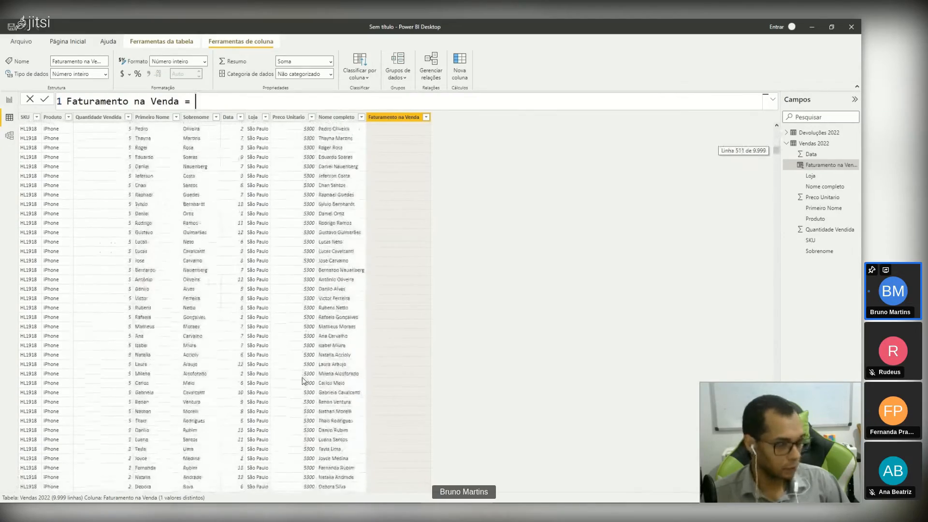
{"action": "scroll", "coordinate": [302, 381], "scroll_direction": "down", "scroll_amount": 20}
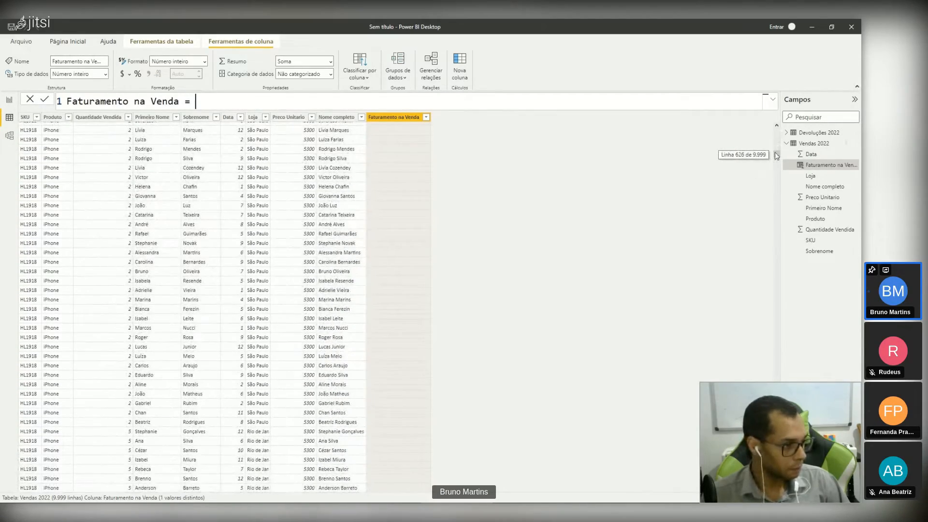
{"action": "left_click_drag", "start_coordinate": [777, 155], "coordinate": [776, 370]}
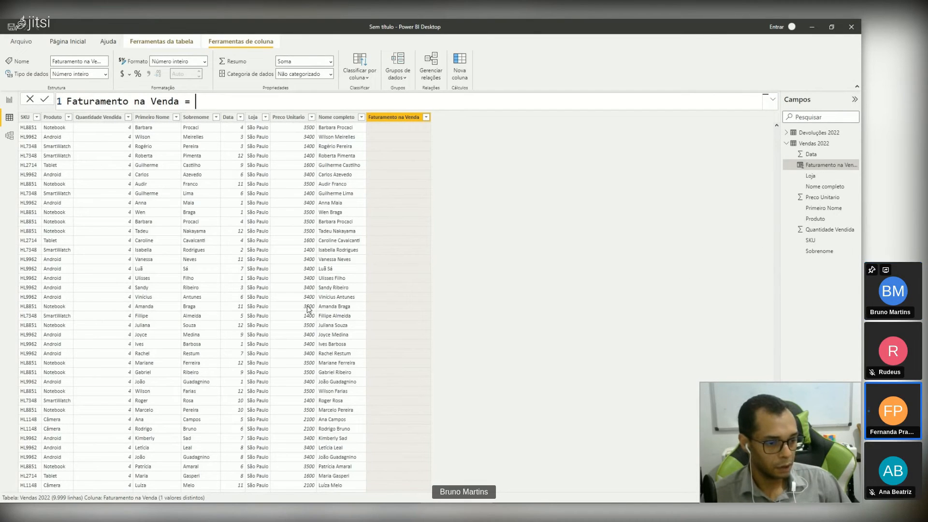
{"action": "left_click_drag", "start_coordinate": [776, 370], "coordinate": [761, 122]}
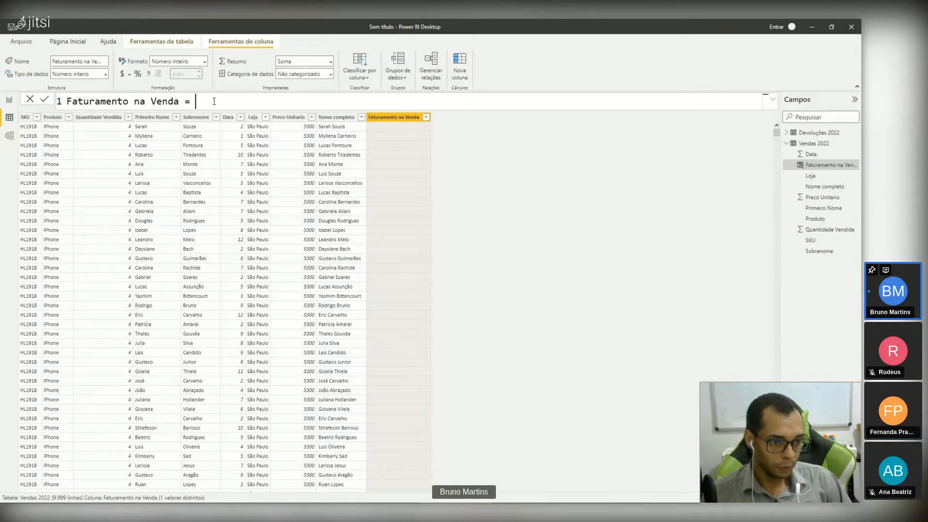
{"action": "type", "text": "qu"}
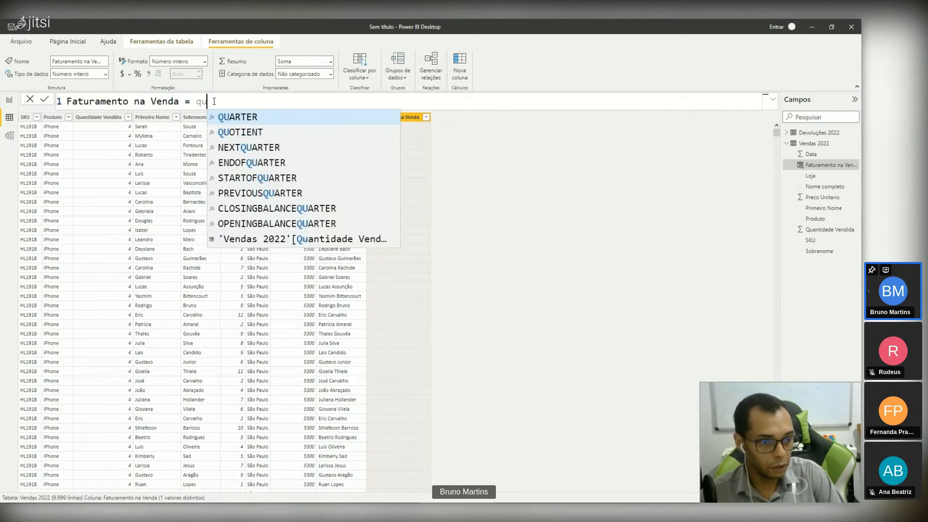
{"action": "type", "text": "ati"}
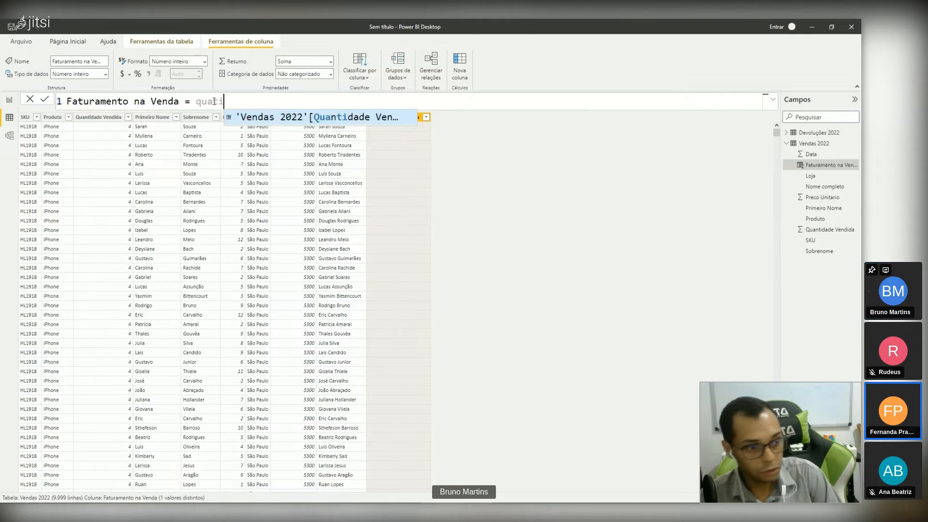
{"action": "type", "text": "d"}
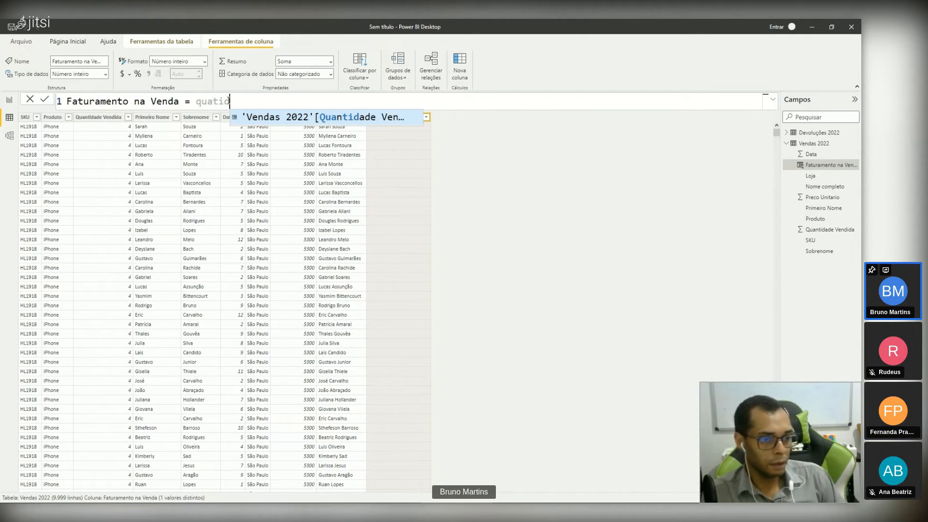
{"action": "left_click", "coordinate": [375, 118]}
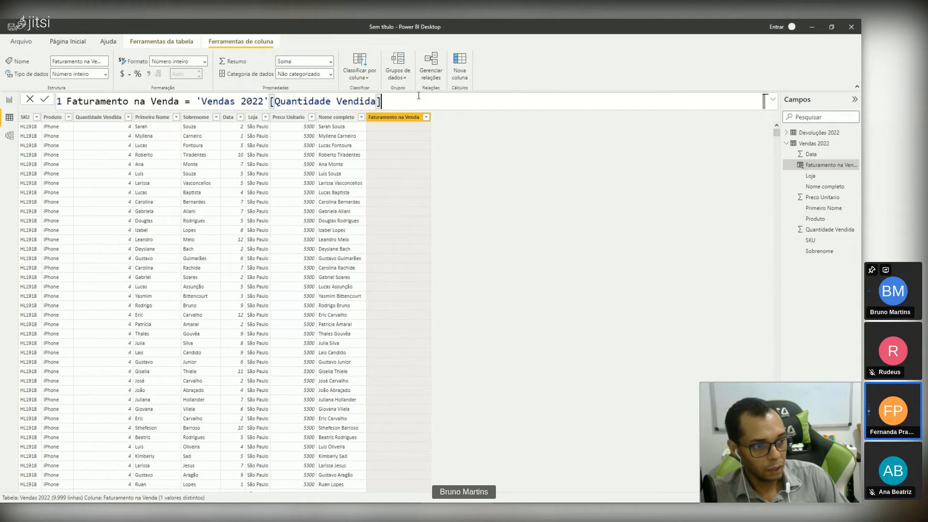
Step: Multiply the Faturamento na Venda formula by 'Vendas 2022'[Preco Unitario], commit it and check the calculated rows
{"action": "type", "text": "*"}
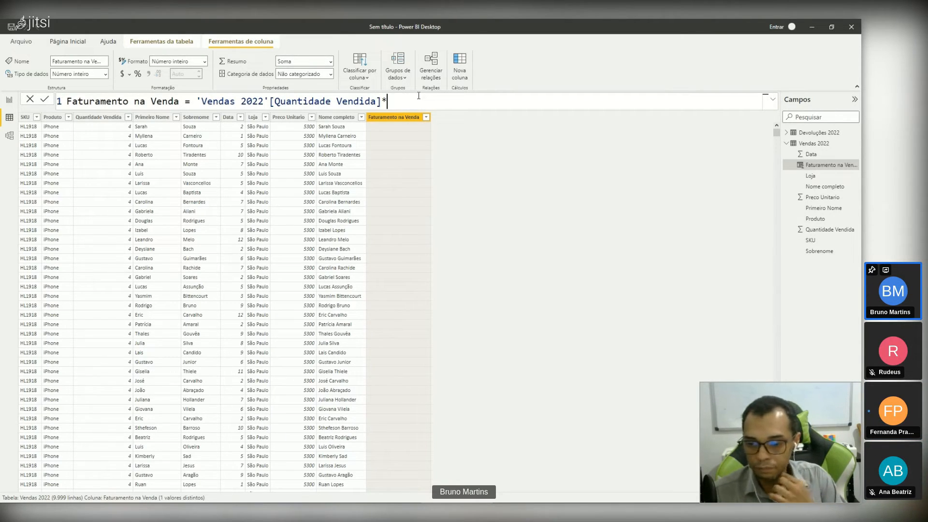
{"action": "type", "text": "p"}
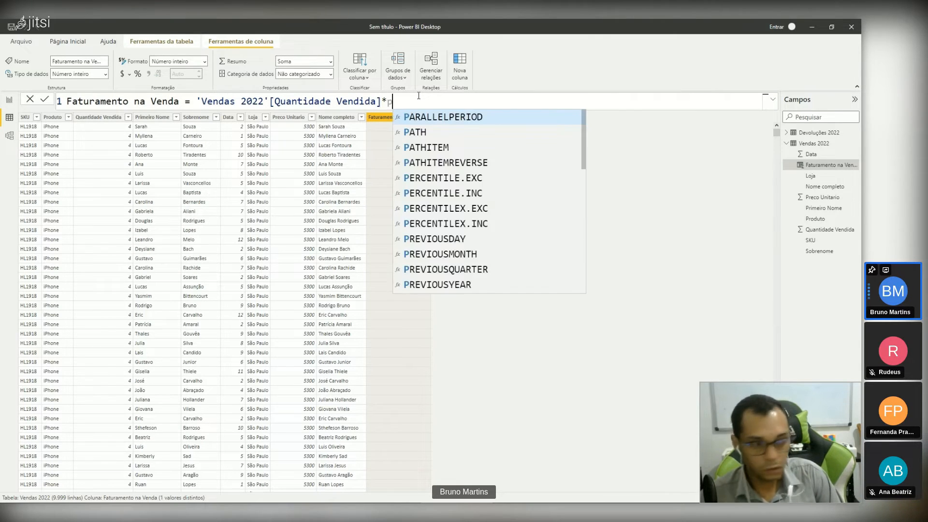
{"action": "type", "text": "rec"}
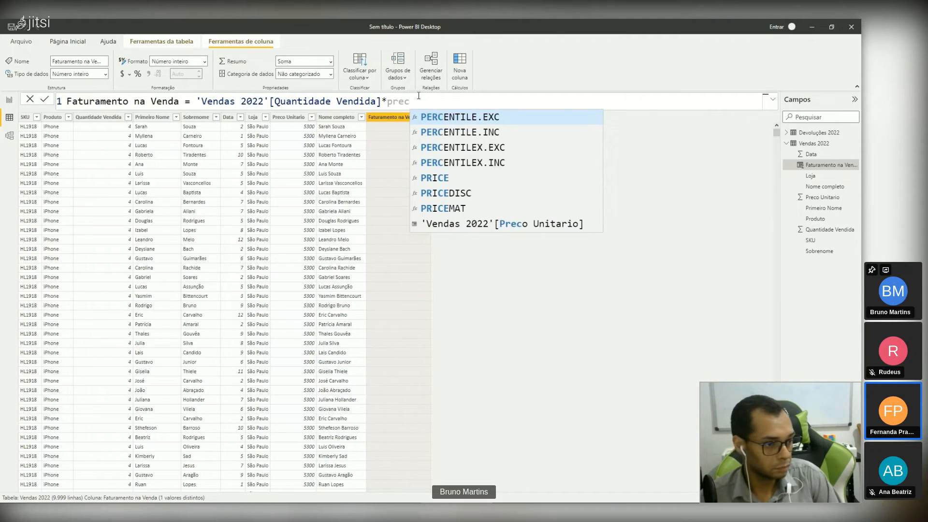
{"action": "type", "text": "o"}
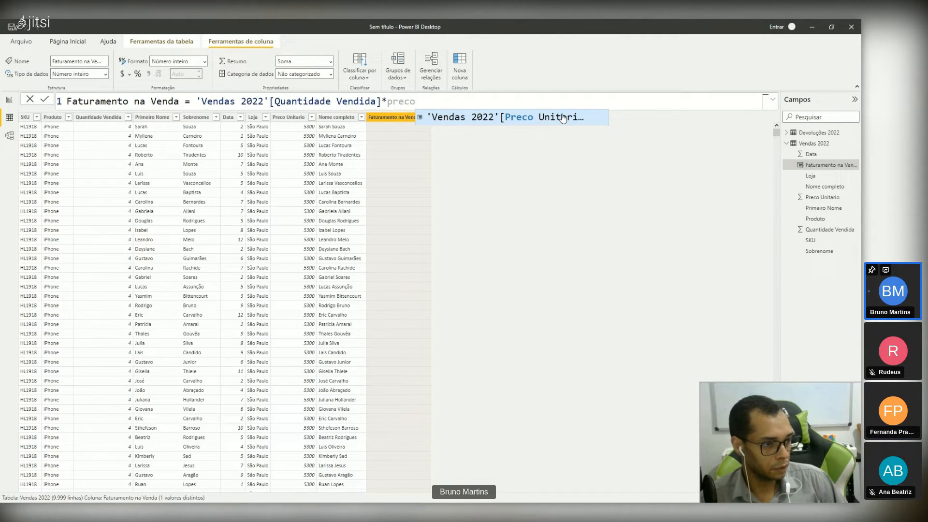
{"action": "left_click", "coordinate": [563, 117]}
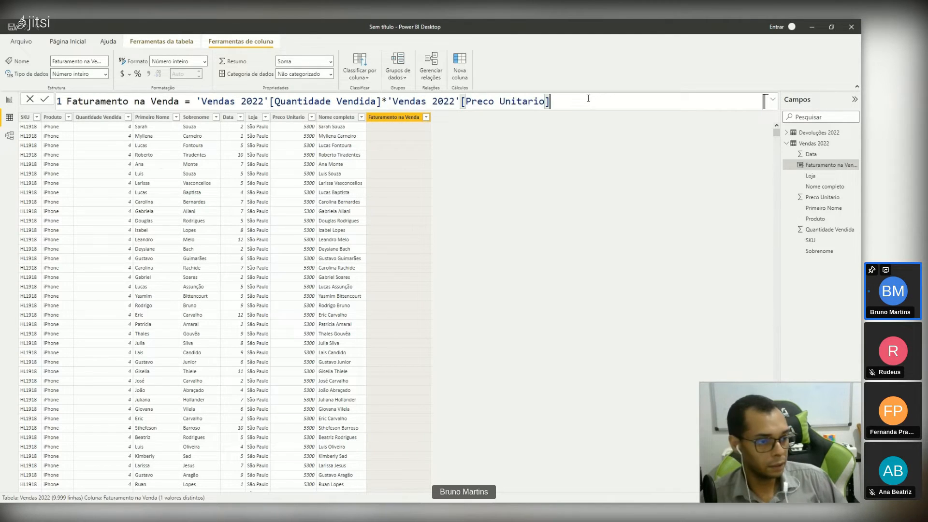
{"action": "key", "text": "Return"}
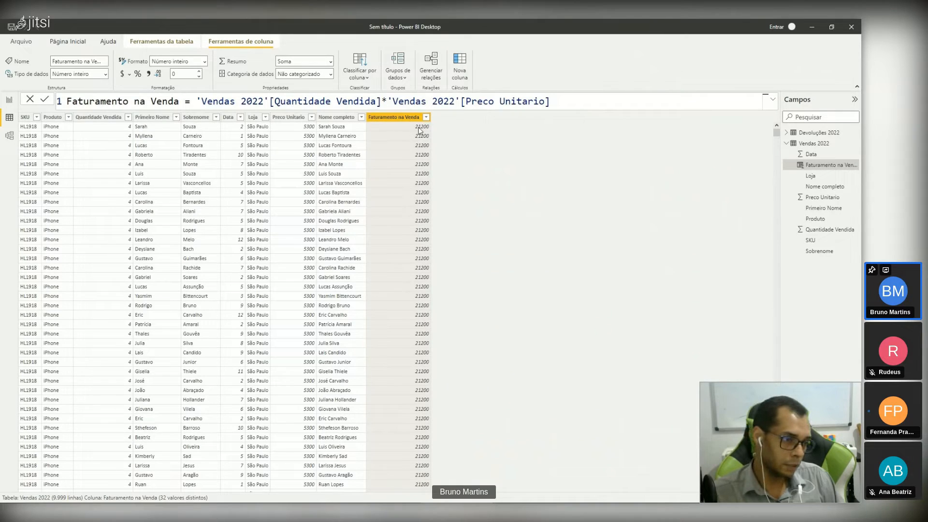
{"action": "scroll", "coordinate": [417, 142], "scroll_direction": "down", "scroll_amount": 1}
{"action": "scroll", "coordinate": [416, 139], "scroll_direction": "down", "scroll_amount": 10}
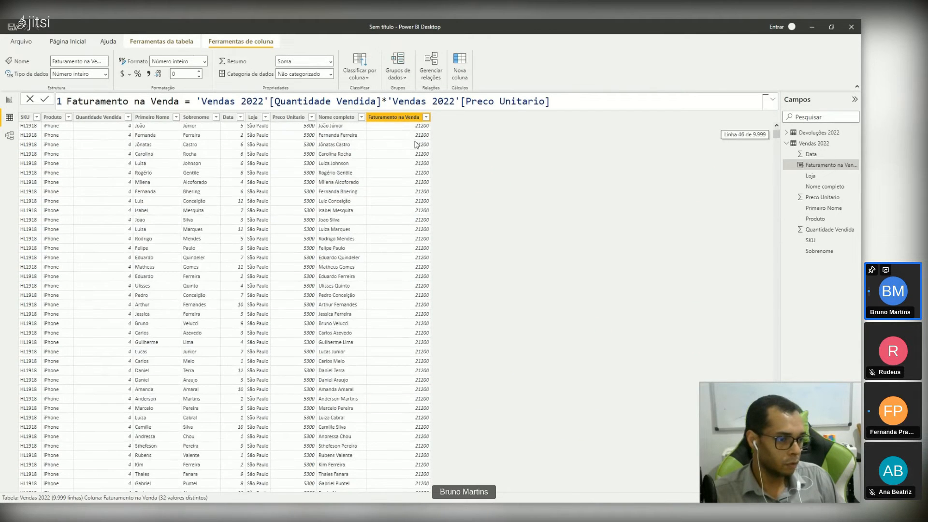
{"action": "left_click", "coordinate": [775, 168]}
{"action": "left_click", "coordinate": [775, 168]}
{"action": "left_click_drag", "start_coordinate": [775, 169], "coordinate": [775, 444]}
Step: Return to the report page and plot Quantidade Vendida on the X axis by Produto on the Y axis in the stacked bar chart
{"action": "left_click", "coordinate": [9, 100]}
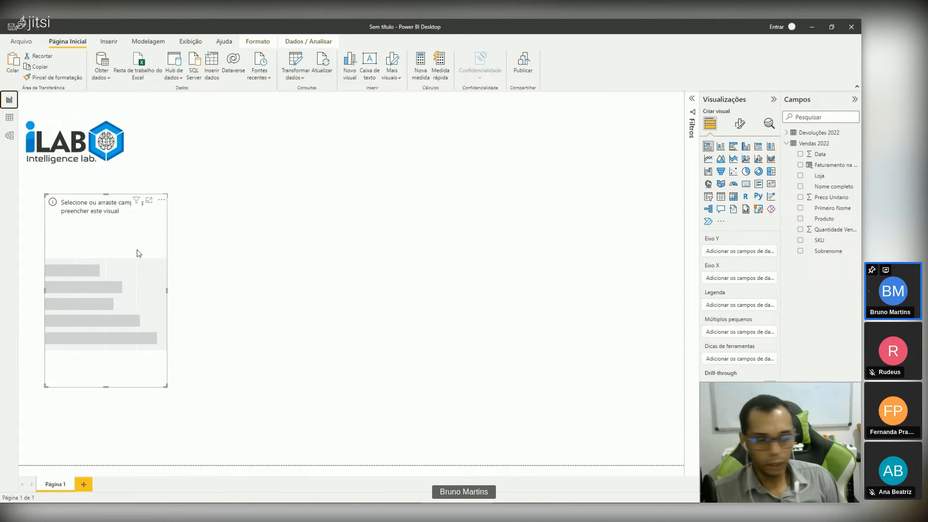
{"action": "left_click_drag", "start_coordinate": [119, 299], "coordinate": [114, 307]}
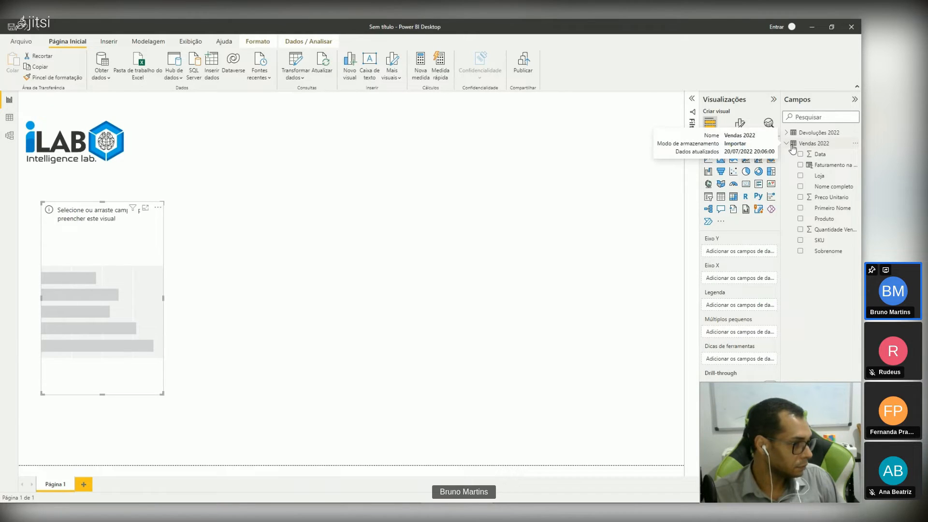
{"action": "left_click_drag", "start_coordinate": [834, 236], "coordinate": [751, 283]}
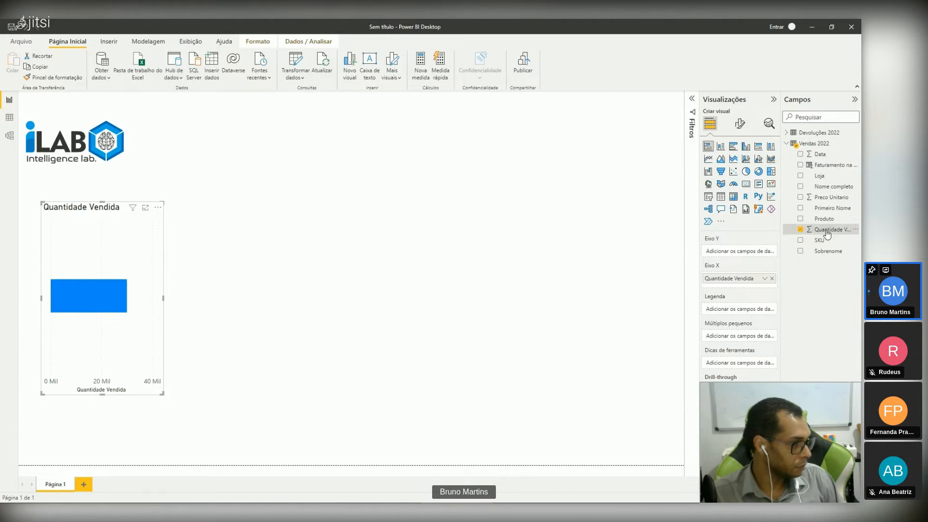
{"action": "left_click_drag", "start_coordinate": [825, 221], "coordinate": [739, 254]}
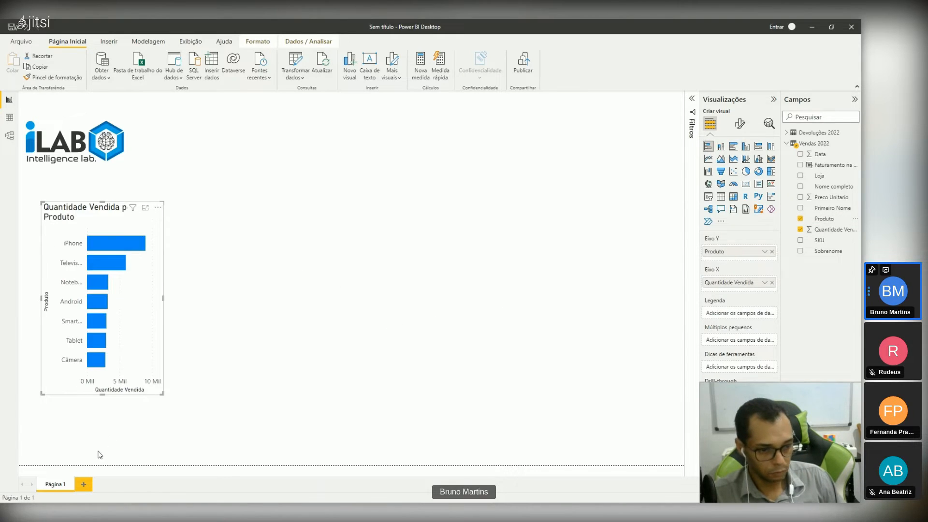
Step: Enlarge the Quantidade Vendida by Produto bar chart slightly and reposition it below the logo
{"action": "left_click_drag", "start_coordinate": [163, 393], "coordinate": [181, 411]}
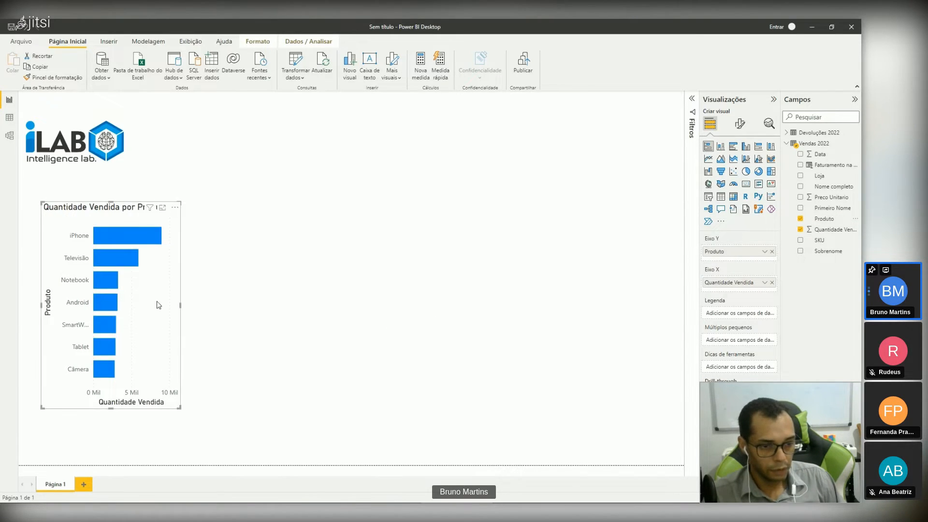
{"action": "left_click_drag", "start_coordinate": [157, 303], "coordinate": [150, 294]}
{"action": "left_click", "coordinate": [184, 297]}
{"action": "left_click", "coordinate": [48, 286]}
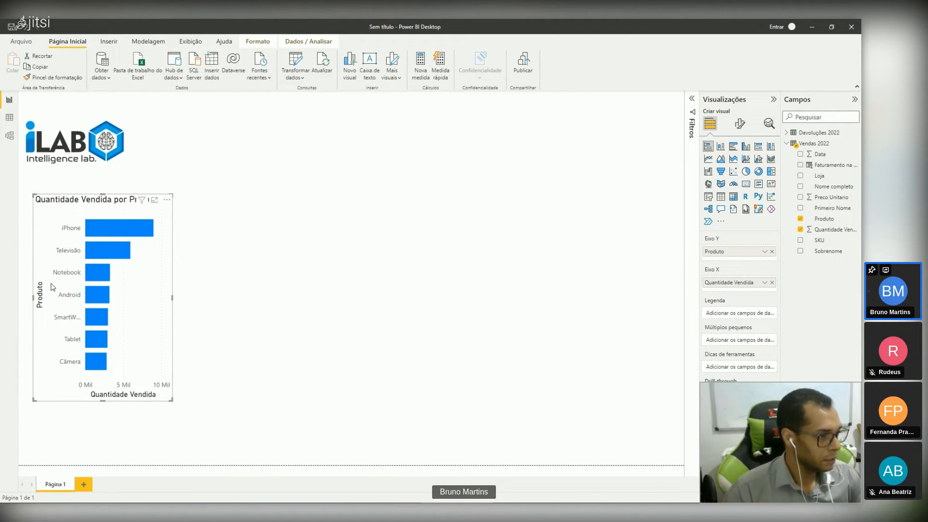
Step: Turn on data labels for the Quantidade Vendida by Produto bar chart
{"action": "left_click", "coordinate": [741, 124]}
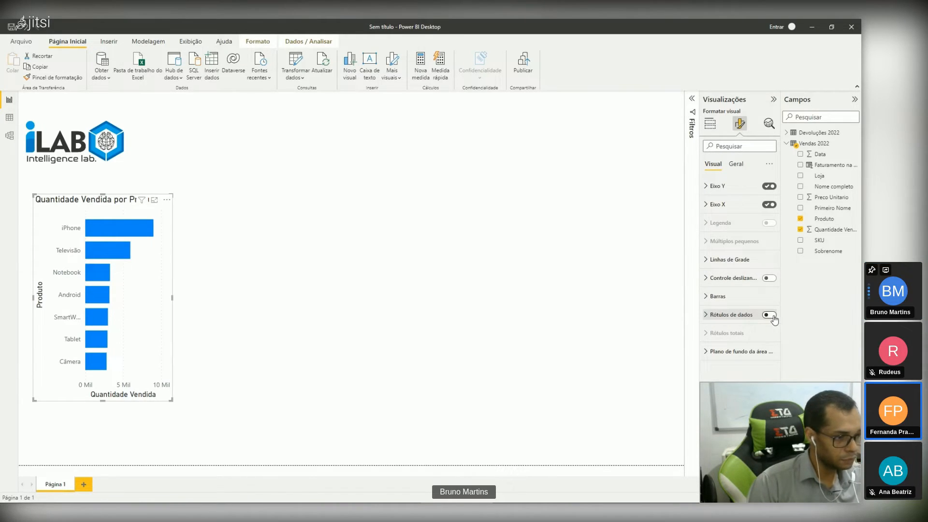
{"action": "left_click", "coordinate": [769, 315]}
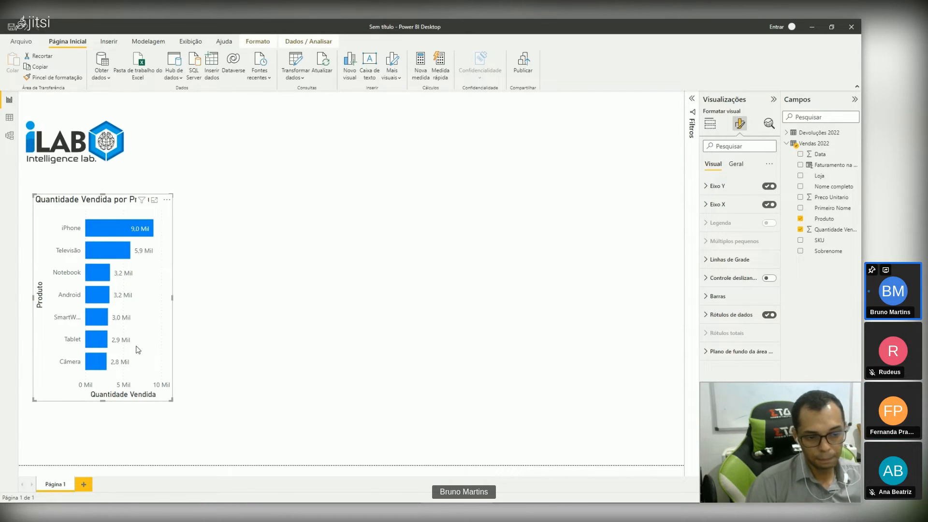
Step: Centre the title of the Quantidade Vendida por Produto bar chart
{"action": "left_click", "coordinate": [737, 166]}
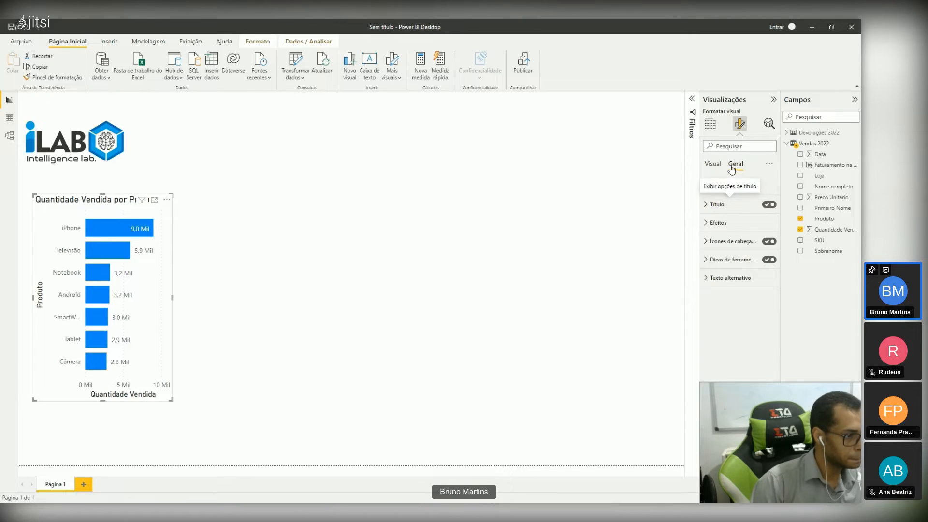
{"action": "left_click", "coordinate": [705, 187]}
{"action": "left_click", "coordinate": [705, 186]}
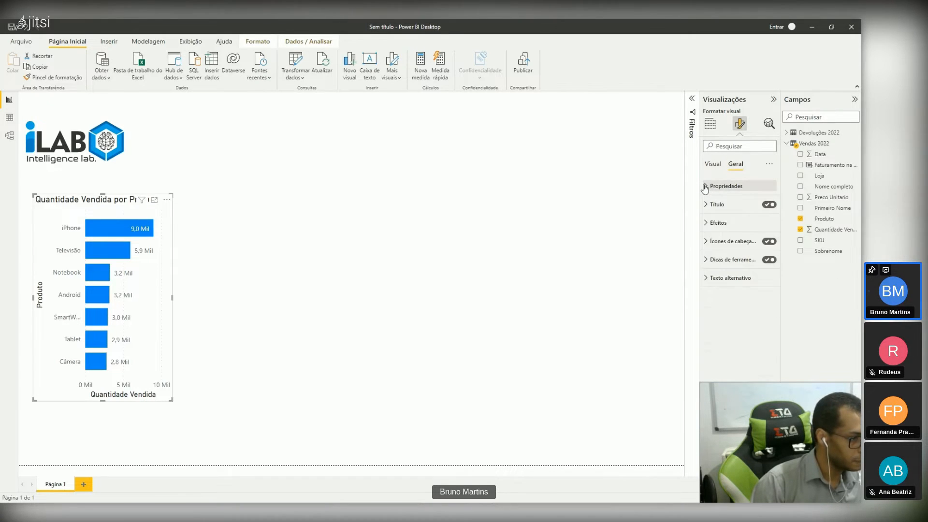
{"action": "left_click", "coordinate": [706, 205]}
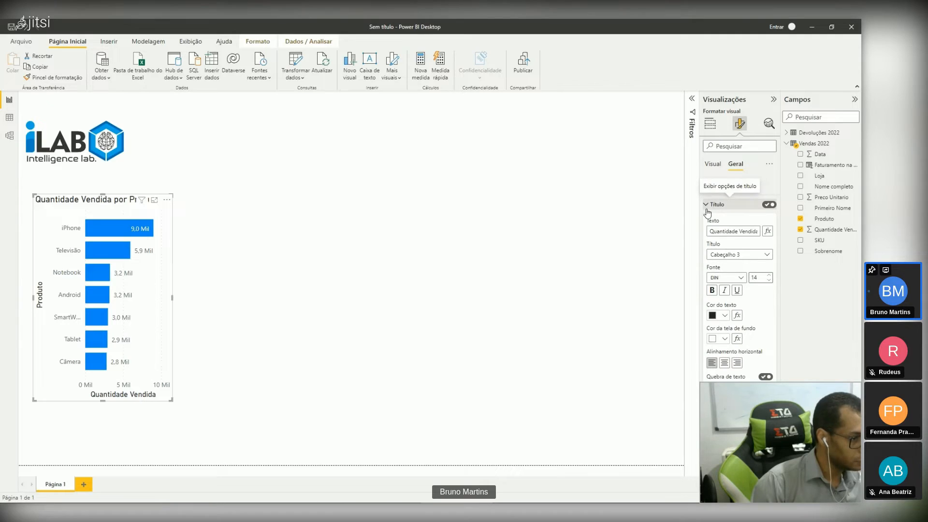
{"action": "left_click", "coordinate": [725, 363]}
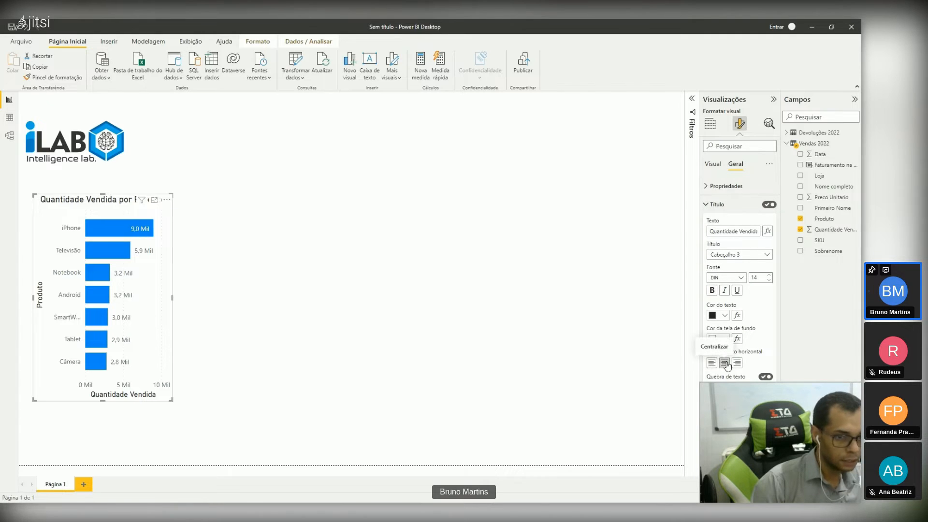
Step: Shorten the bar chart's title to Quantidade Vendida by removing "por Produto"
{"action": "left_click", "coordinate": [735, 232]}
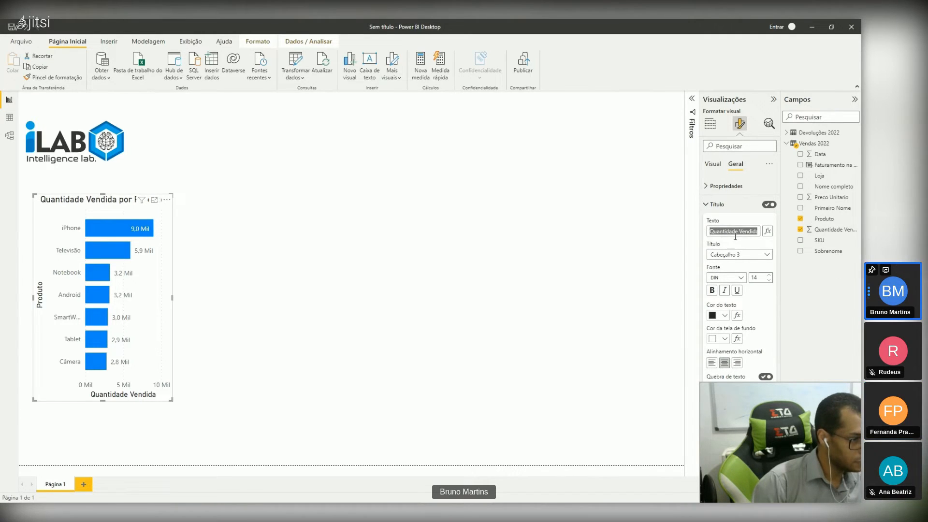
{"action": "left_click", "coordinate": [736, 236]}
{"action": "left_click_drag", "start_coordinate": [741, 230], "coordinate": [760, 232]}
{"action": "left_click", "coordinate": [746, 230]}
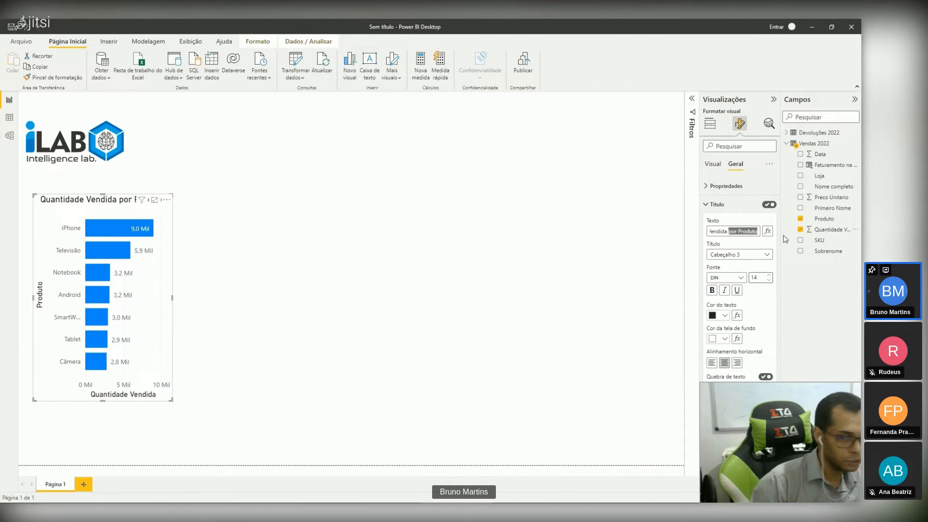
{"action": "key", "text": "BackSpace"}
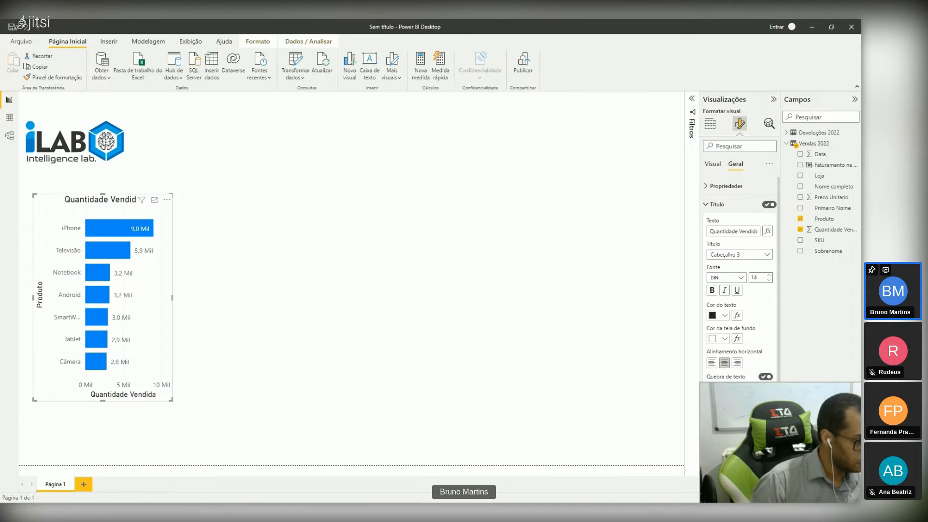
{"action": "scroll", "coordinate": [734, 377], "scroll_direction": "down", "scroll_amount": 3}
{"action": "left_click", "coordinate": [724, 338]}
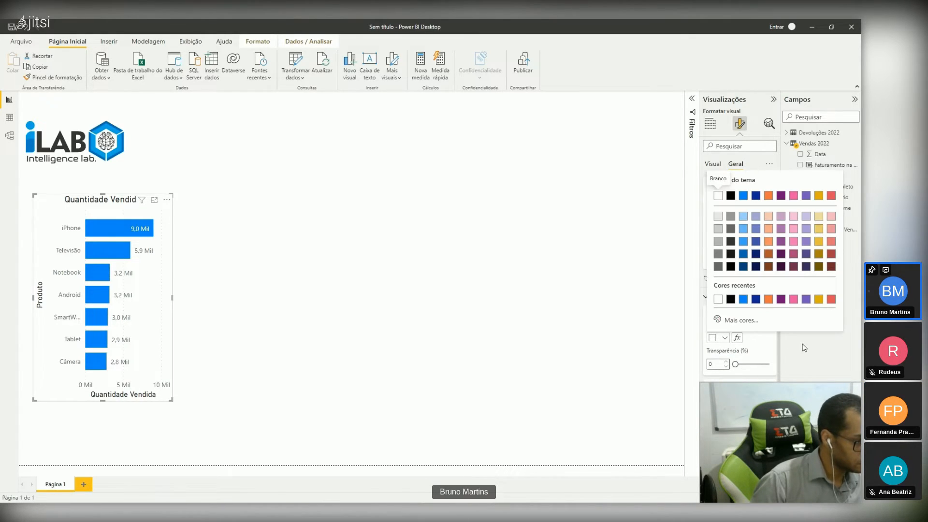
{"action": "left_click", "coordinate": [805, 348]}
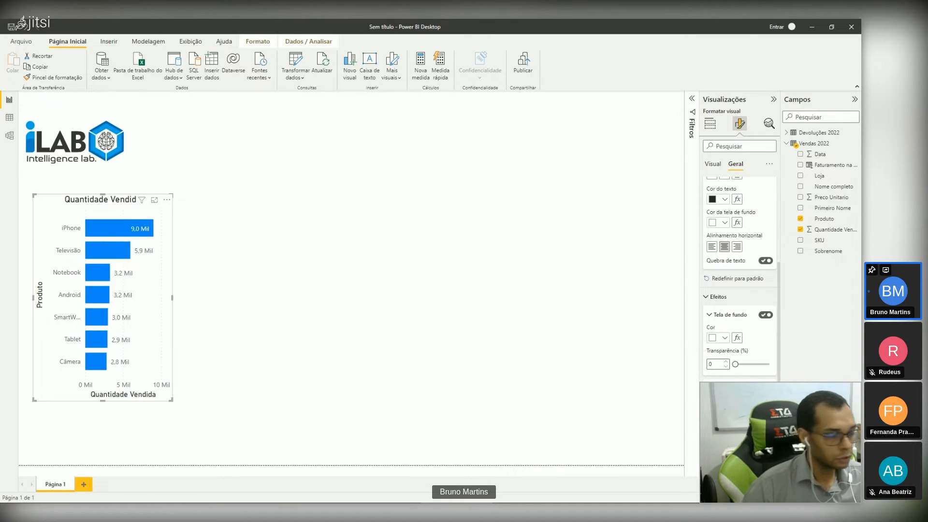
Step: Apply the built-in Clássico theme to the report
{"action": "left_click", "coordinate": [112, 44]}
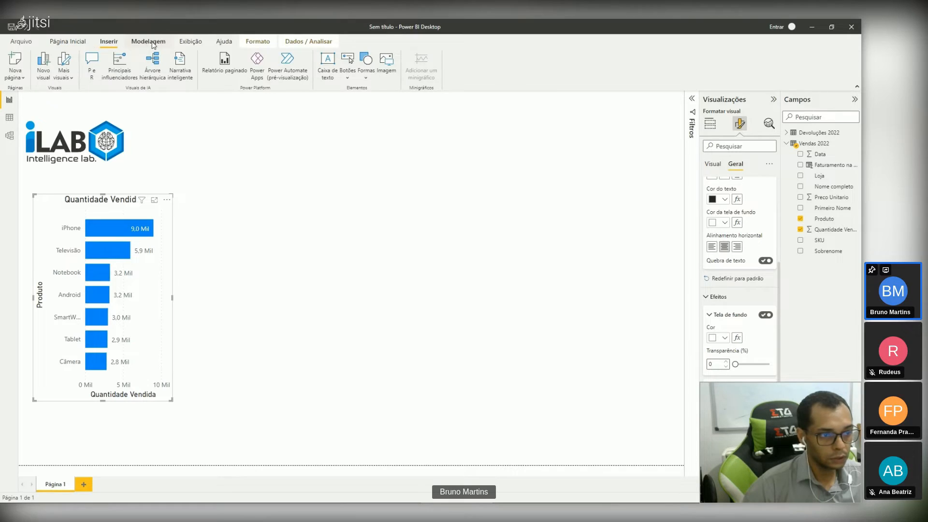
{"action": "left_click", "coordinate": [153, 44]}
{"action": "left_click", "coordinate": [191, 42]}
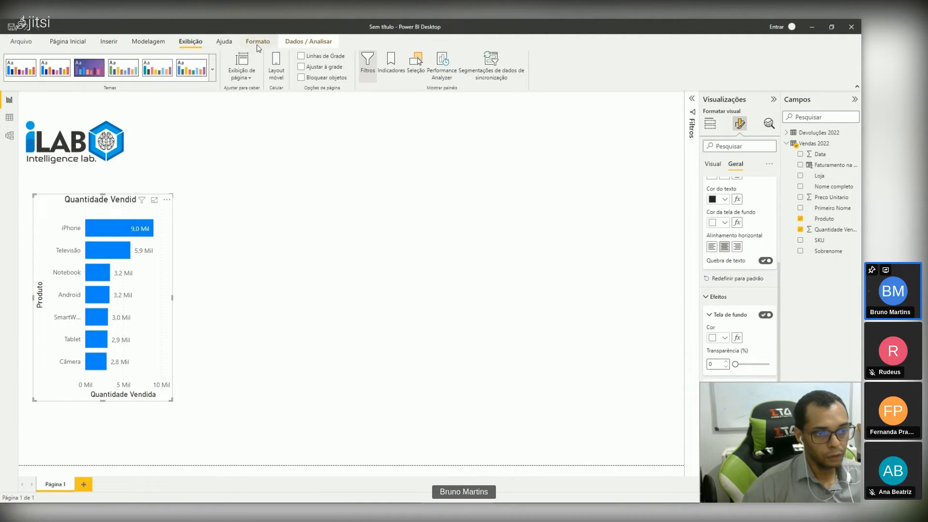
{"action": "left_click", "coordinate": [212, 68]}
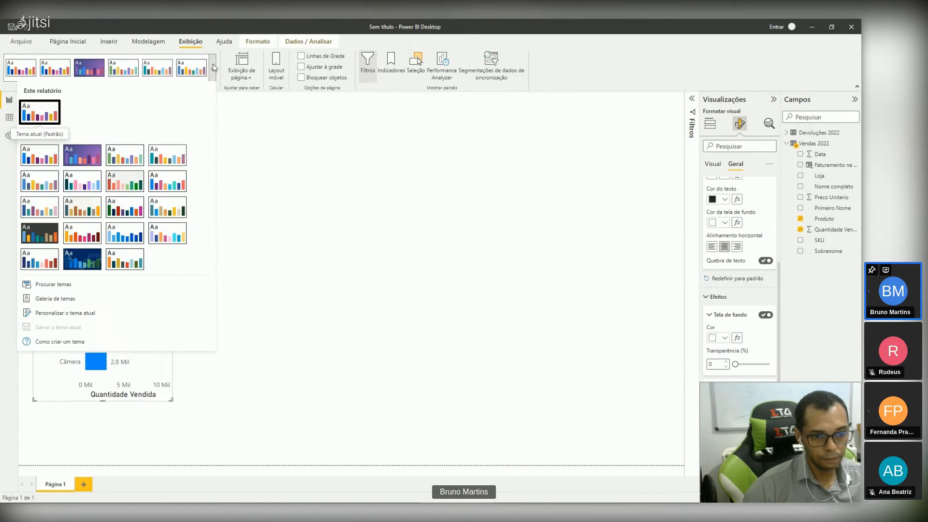
{"action": "left_click", "coordinate": [166, 157]}
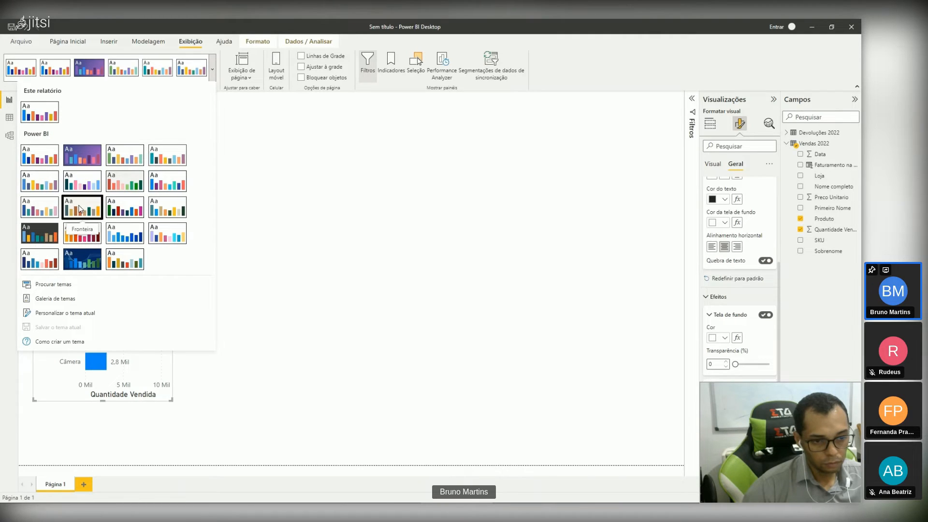
{"action": "left_click", "coordinate": [170, 159]}
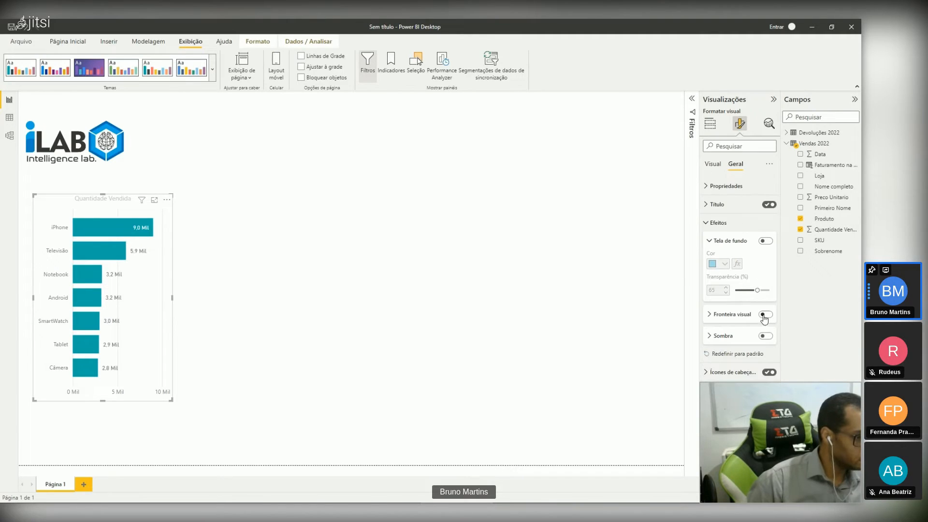
Step: Turn on the bar chart's visual border with 13 px rounded corners, keeping the shadow off
{"action": "left_click", "coordinate": [766, 315]}
{"action": "left_click", "coordinate": [764, 314]}
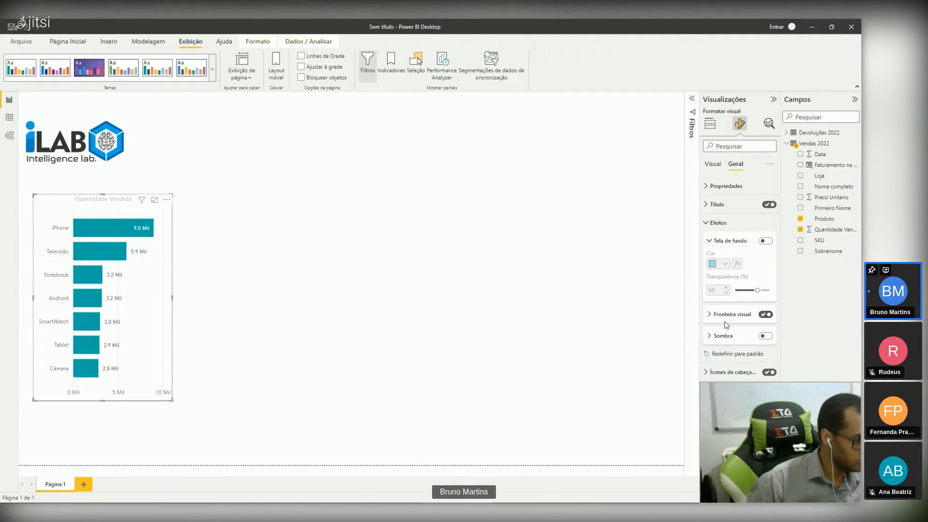
{"action": "left_click", "coordinate": [765, 336]}
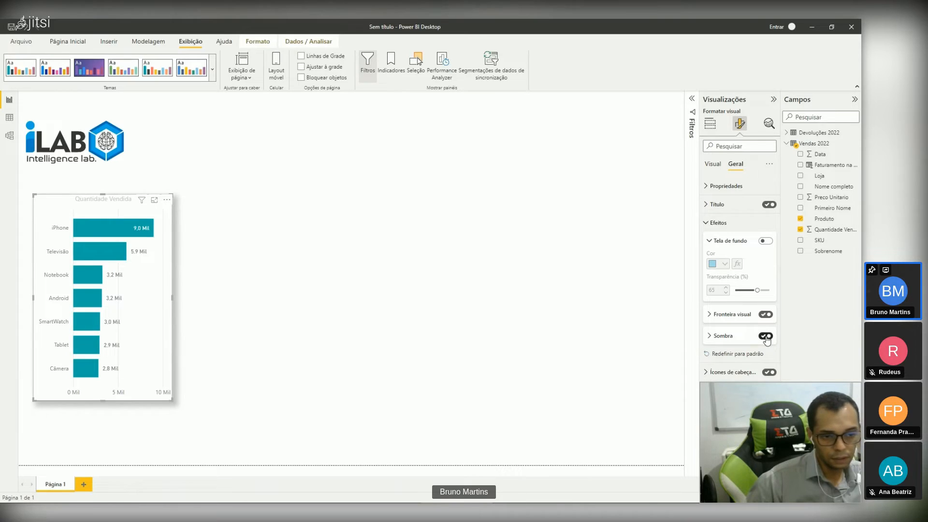
{"action": "left_click", "coordinate": [766, 337]}
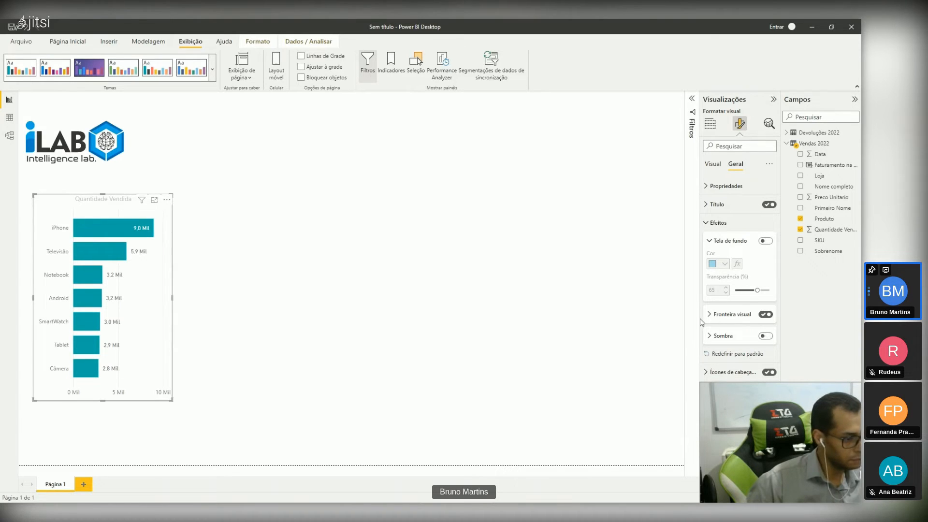
{"action": "left_click", "coordinate": [719, 319]}
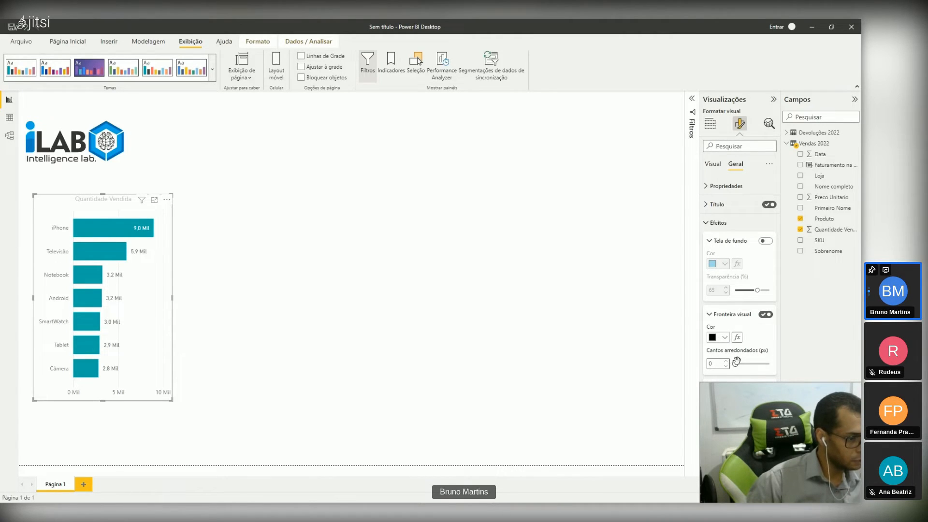
{"action": "mouse_move", "coordinate": [737, 362]}
{"action": "left_mouse_down"}
{"action": "mouse_move", "coordinate": [760, 363]}
{"action": "mouse_move", "coordinate": [749, 362]}
{"action": "left_mouse_up"}
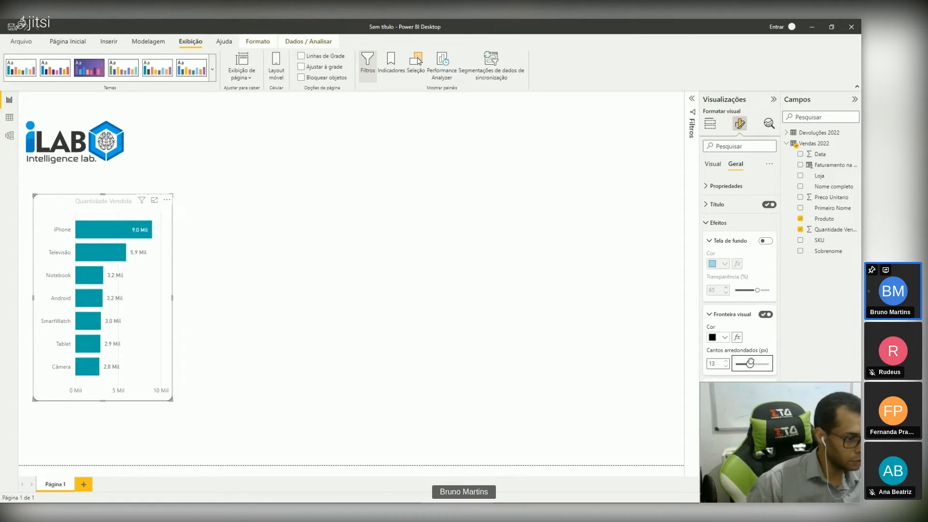
{"action": "left_click", "coordinate": [340, 275]}
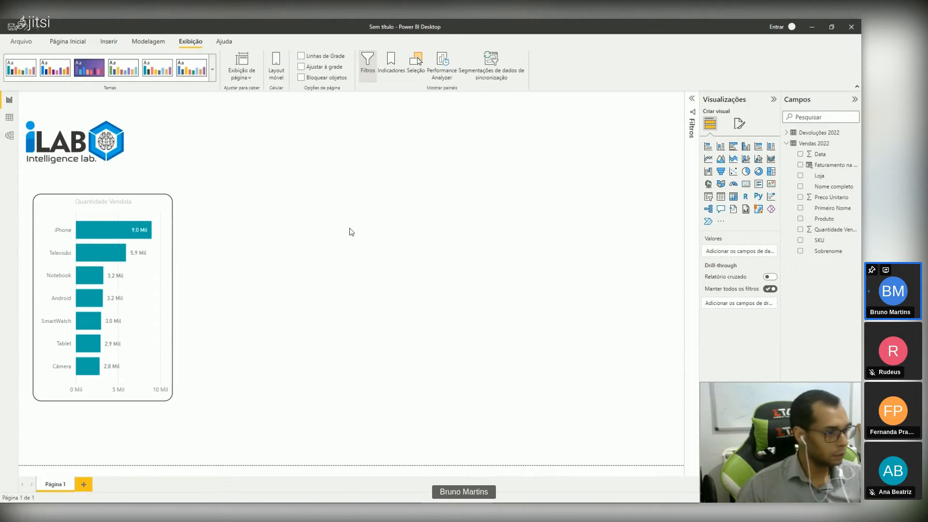
Step: Add an empty card visual, resize and place it between logo and page centre, and highlight Notebook in the bar chart
{"action": "left_click", "coordinate": [747, 189]}
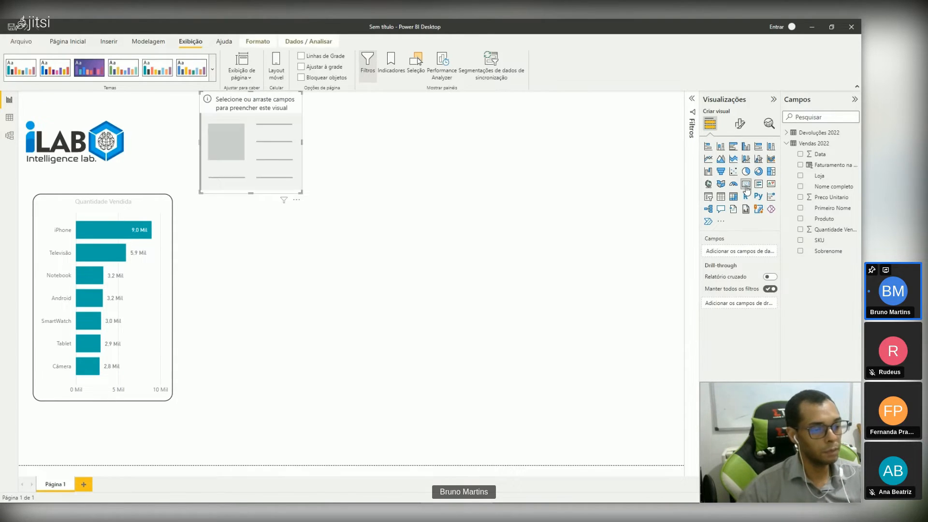
{"action": "left_click_drag", "start_coordinate": [227, 147], "coordinate": [300, 213]}
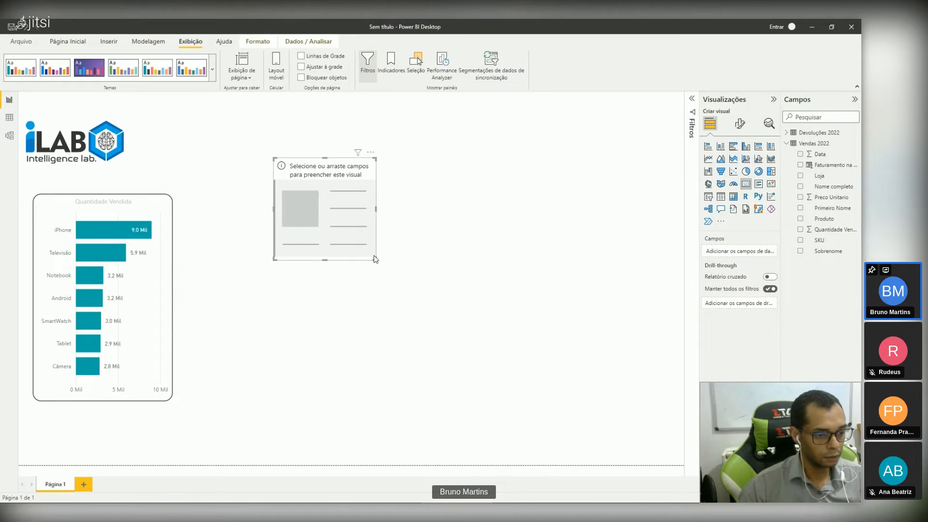
{"action": "left_click_drag", "start_coordinate": [375, 261], "coordinate": [391, 244]}
{"action": "left_click_drag", "start_coordinate": [332, 208], "coordinate": [339, 194]}
{"action": "left_click", "coordinate": [293, 282]}
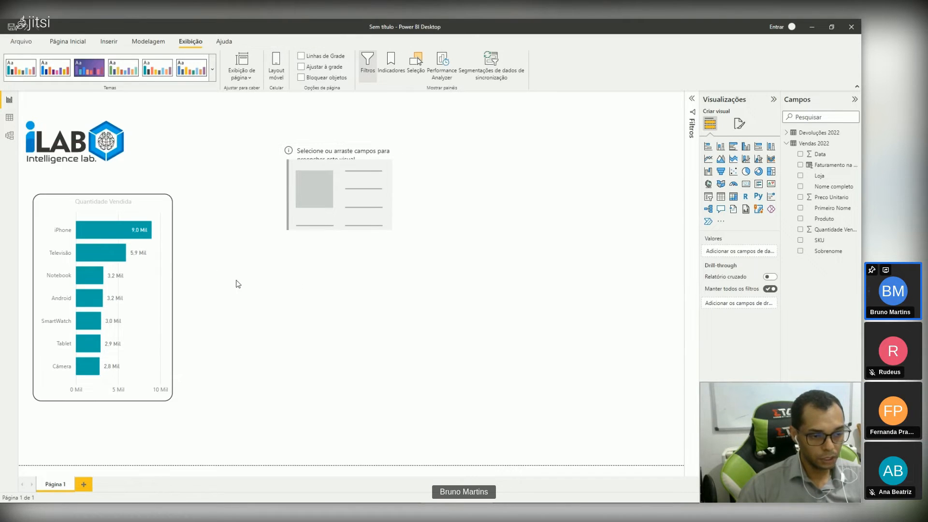
{"action": "left_click", "coordinate": [69, 277]}
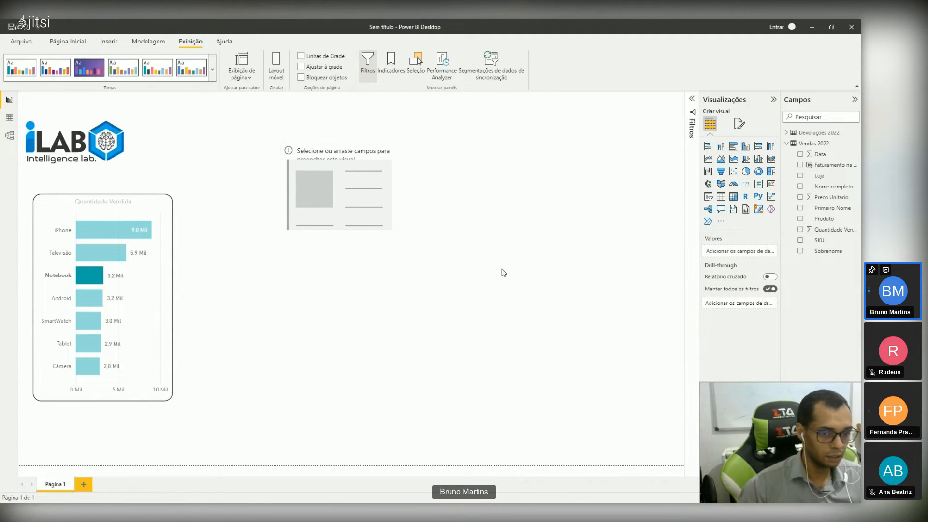
Step: Show Faturamento na Venda in the card and move the card to the upper right of the page
{"action": "left_click", "coordinate": [366, 211]}
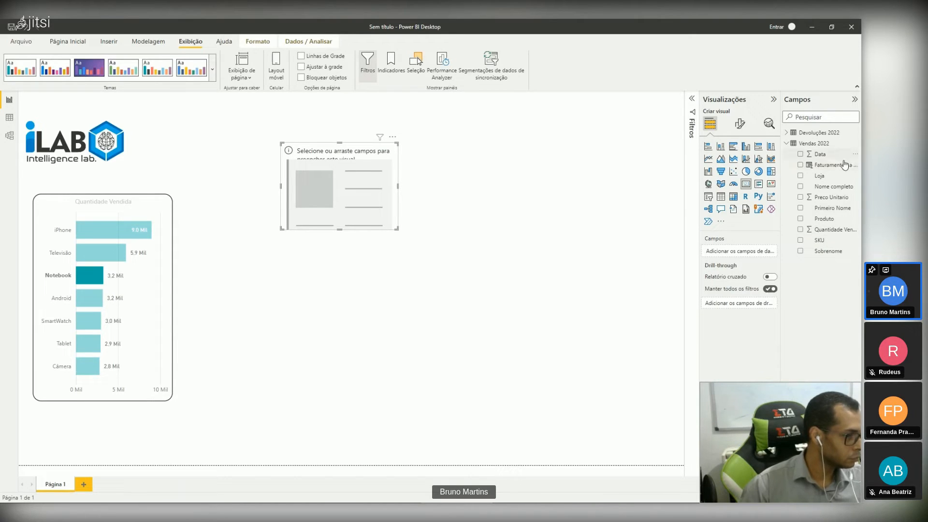
{"action": "left_click_drag", "start_coordinate": [842, 165], "coordinate": [763, 252]}
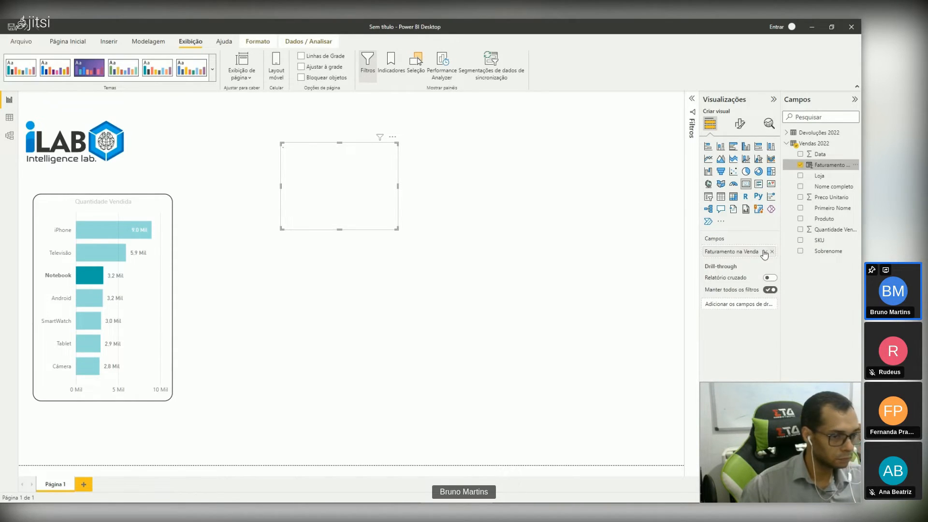
{"action": "left_click_drag", "start_coordinate": [366, 213], "coordinate": [547, 171]}
{"action": "left_click", "coordinate": [486, 267]}
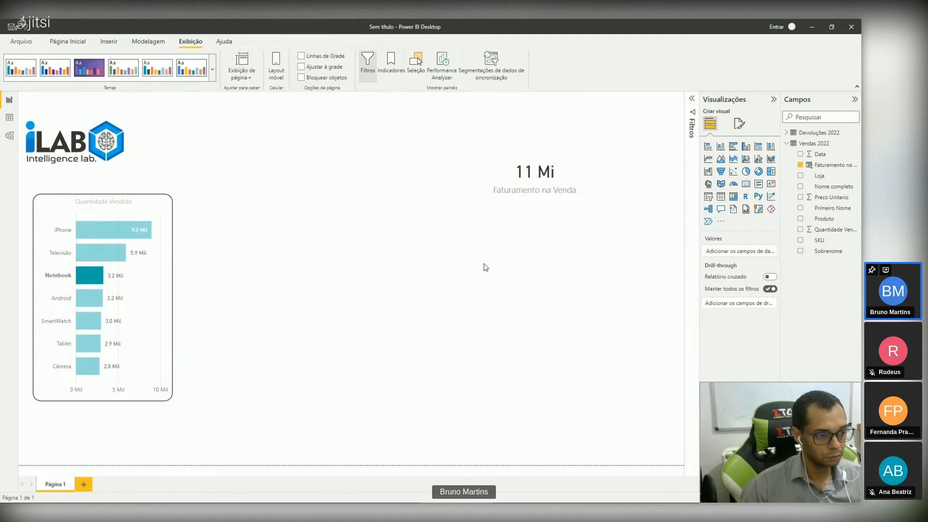
{"action": "left_click", "coordinate": [530, 169]}
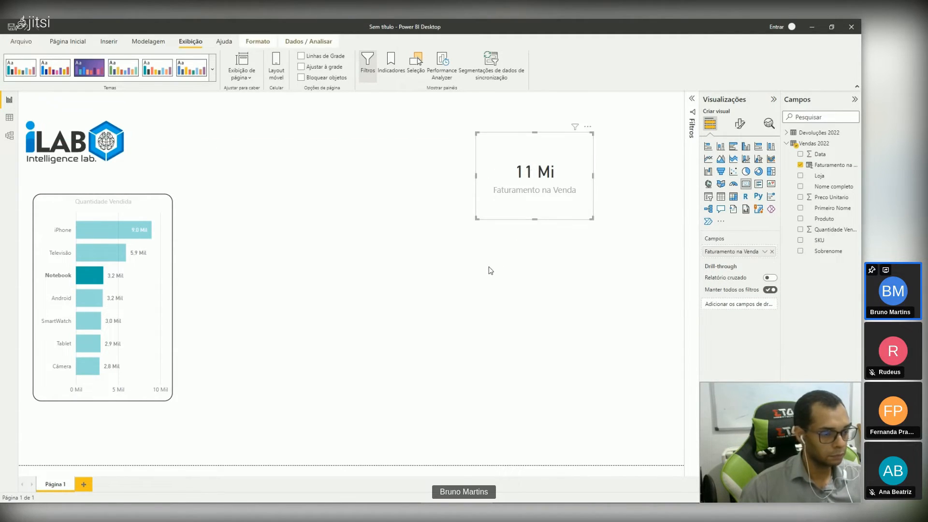
{"action": "left_click", "coordinate": [485, 275]}
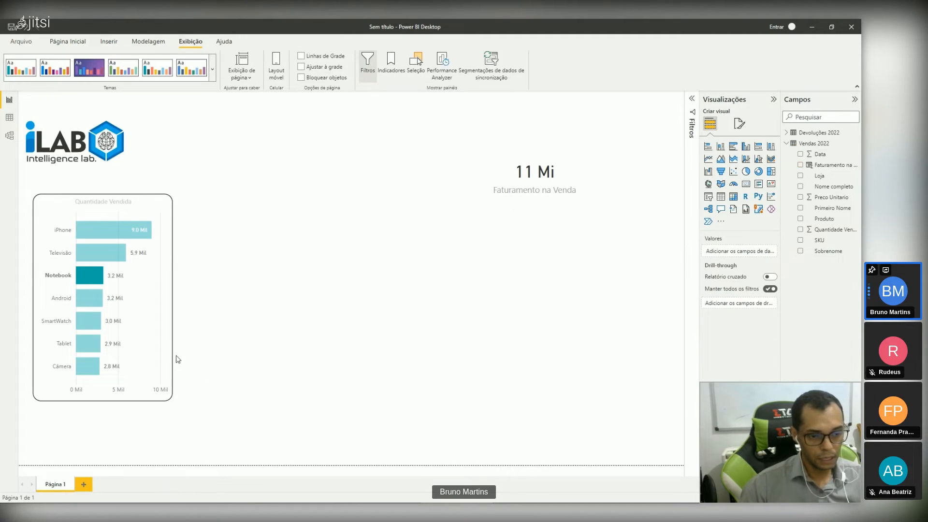
Step: Clear the Notebook highlight and copy the bar chart's formatting onto the Faturamento na Venda card with the Format Painter
{"action": "left_click", "coordinate": [162, 325]}
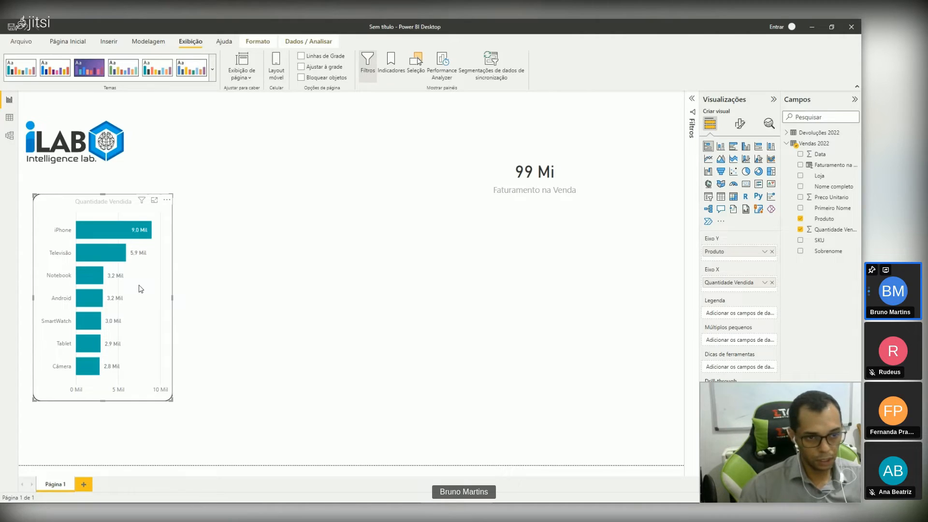
{"action": "left_click", "coordinate": [58, 43]}
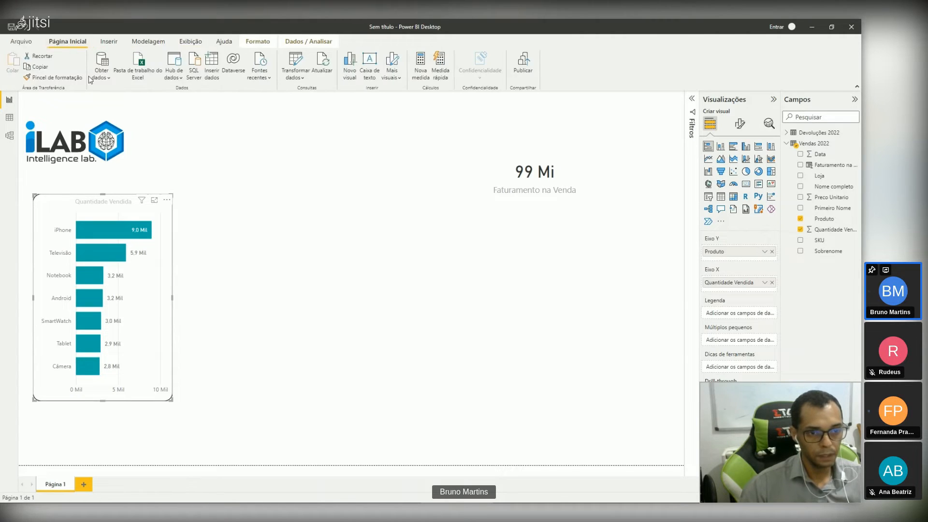
{"action": "left_click", "coordinate": [53, 81]}
{"action": "left_click", "coordinate": [561, 149]}
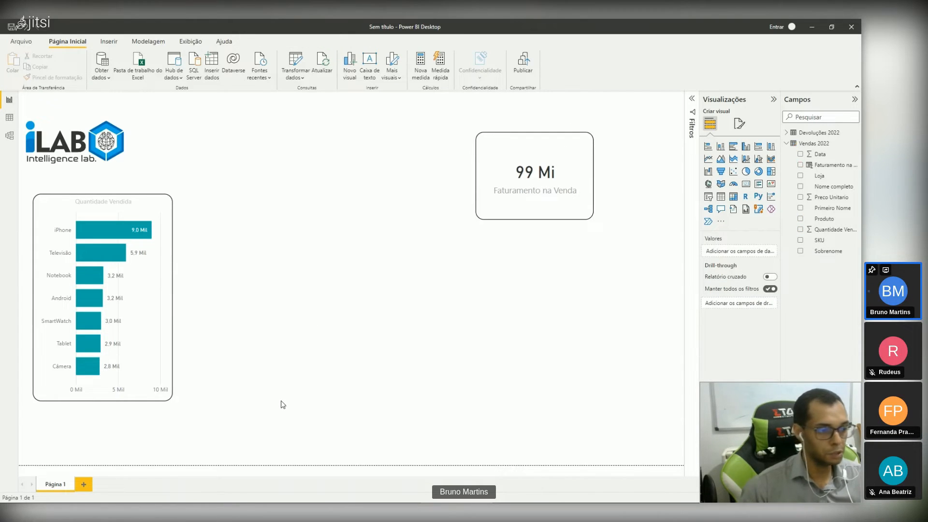
Step: Turn on the Faturamento na Venda card's background and color it with the theme's teal
{"action": "left_click", "coordinate": [153, 355]}
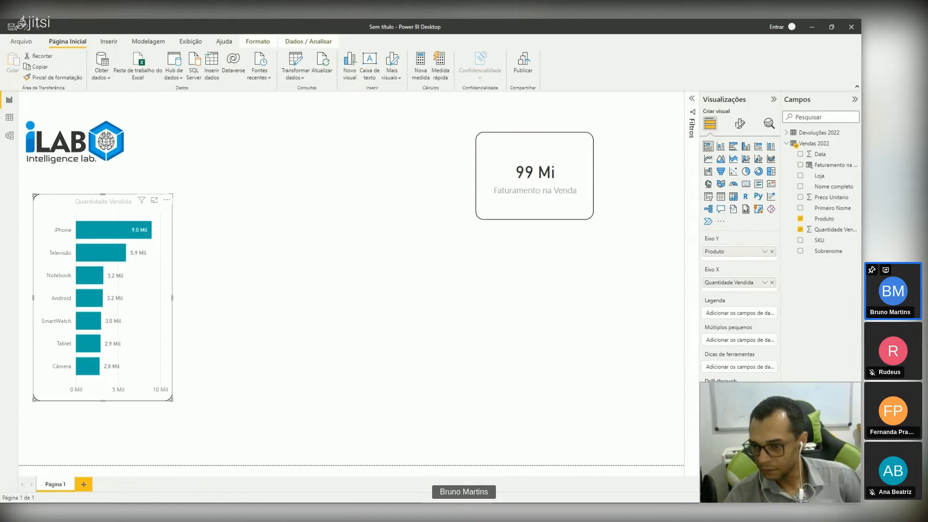
{"action": "left_click", "coordinate": [486, 198]}
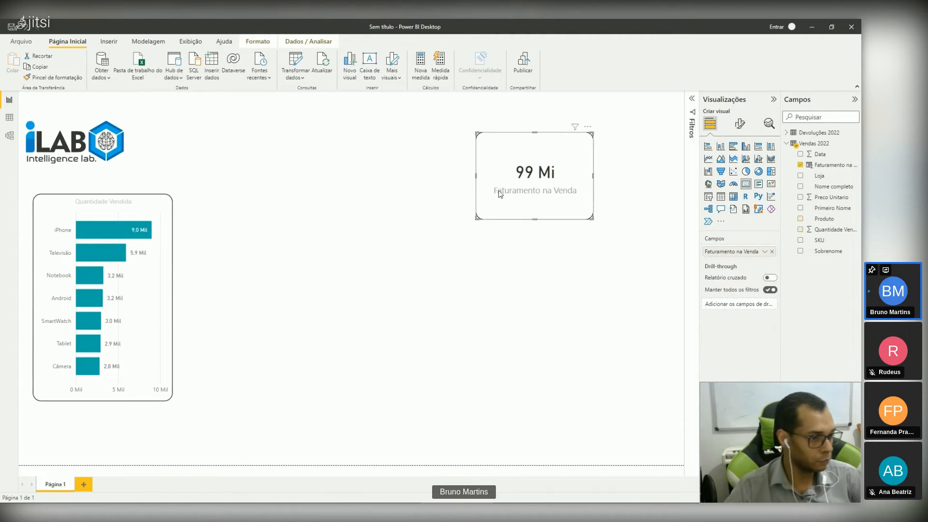
{"action": "left_click", "coordinate": [741, 124]}
{"action": "left_click", "coordinate": [767, 241]}
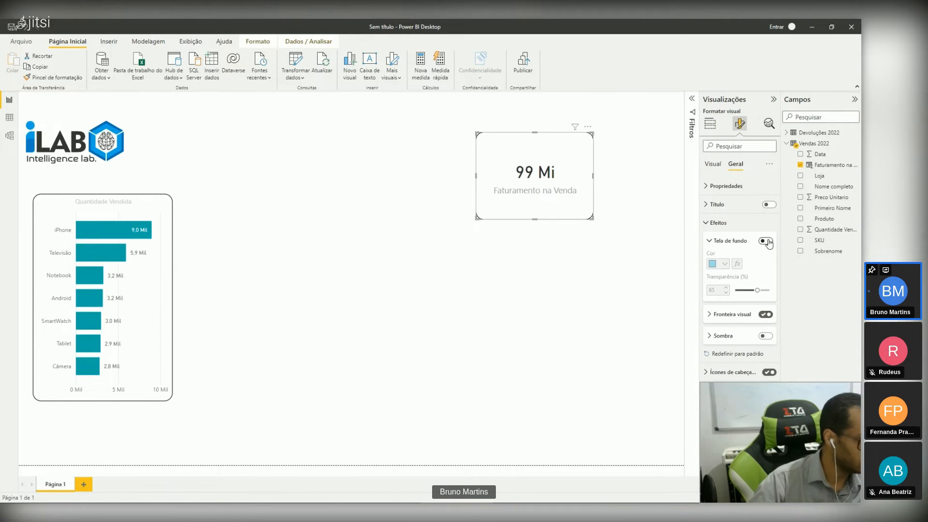
{"action": "left_click", "coordinate": [767, 242]}
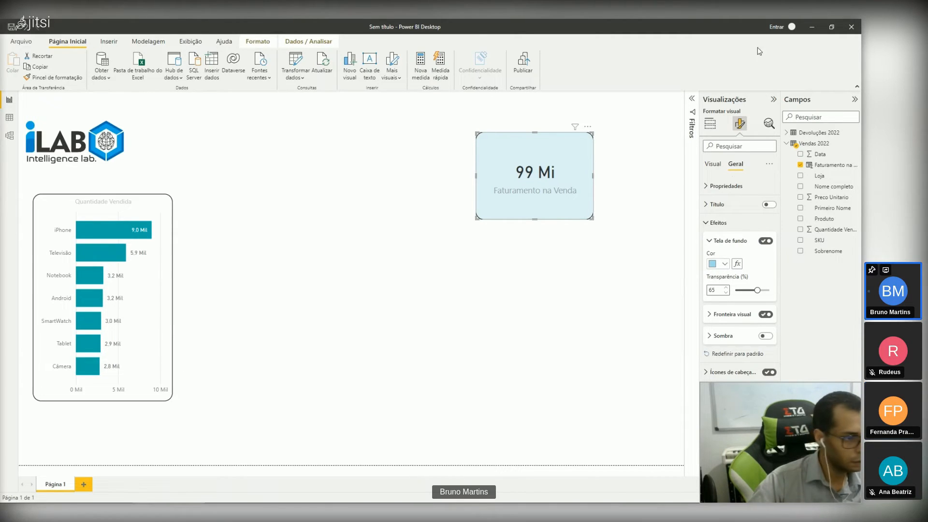
{"action": "left_click", "coordinate": [723, 264]}
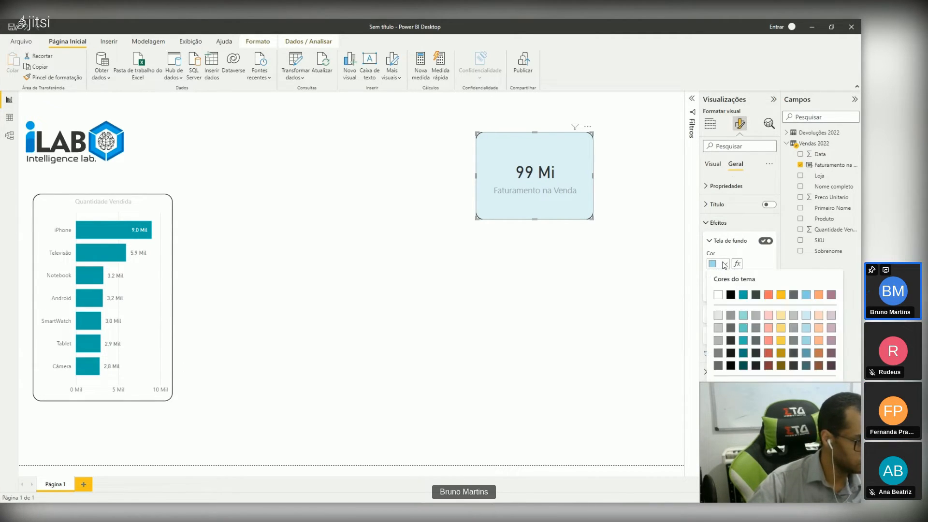
{"action": "left_click", "coordinate": [744, 296]}
{"action": "left_click", "coordinate": [591, 246]}
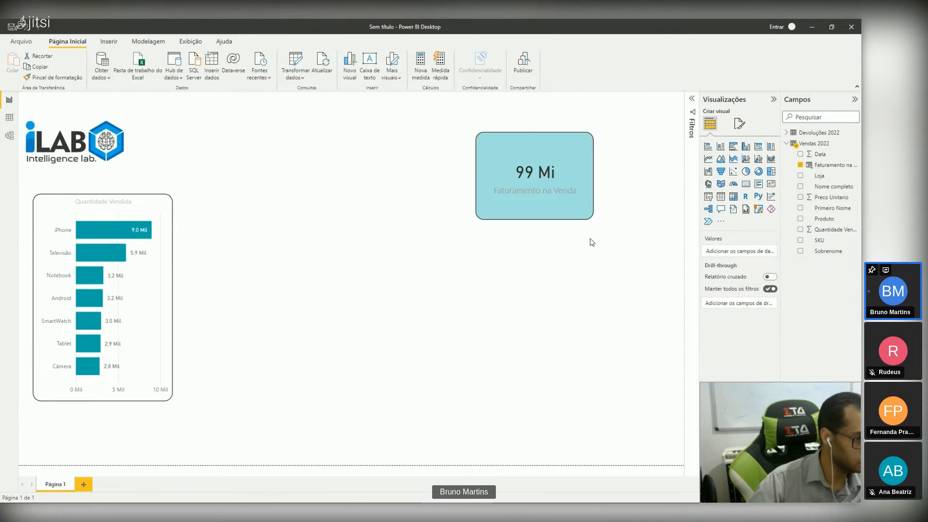
Step: Shift the Faturamento na Venda card slightly left and set its background transparency to 62%
{"action": "left_click", "coordinate": [576, 199]}
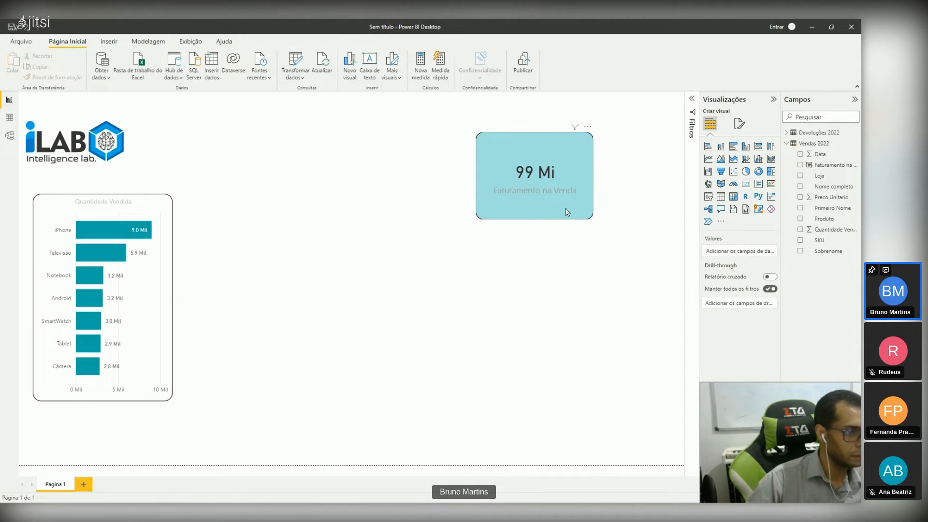
{"action": "left_click_drag", "start_coordinate": [565, 210], "coordinate": [549, 207]}
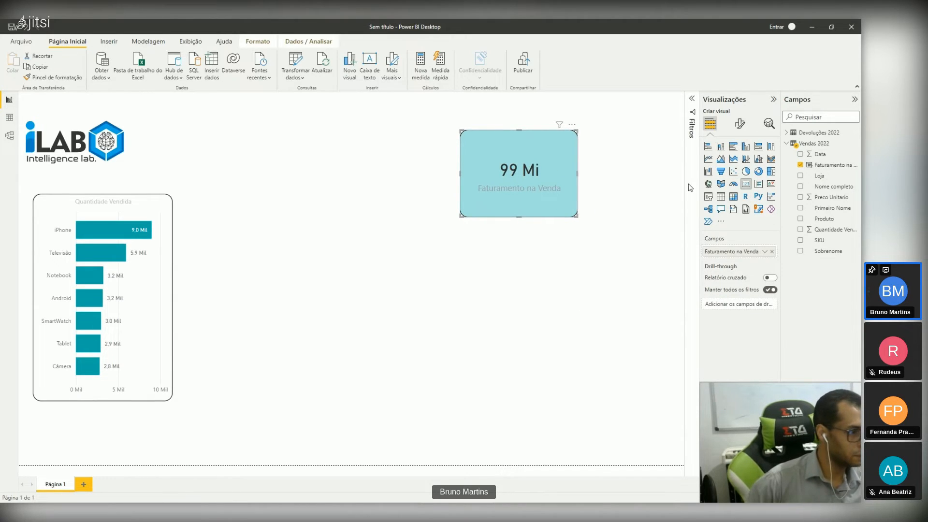
{"action": "left_click", "coordinate": [740, 123]}
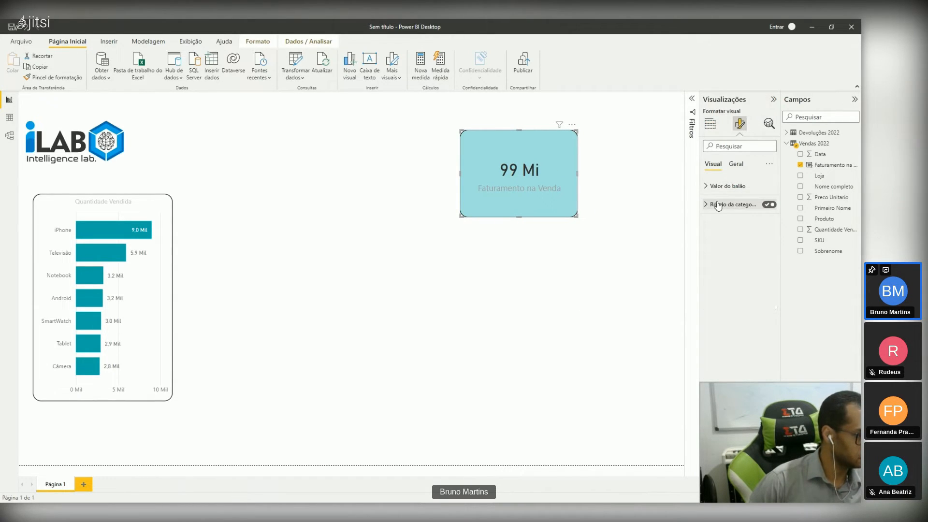
{"action": "left_click", "coordinate": [736, 164]}
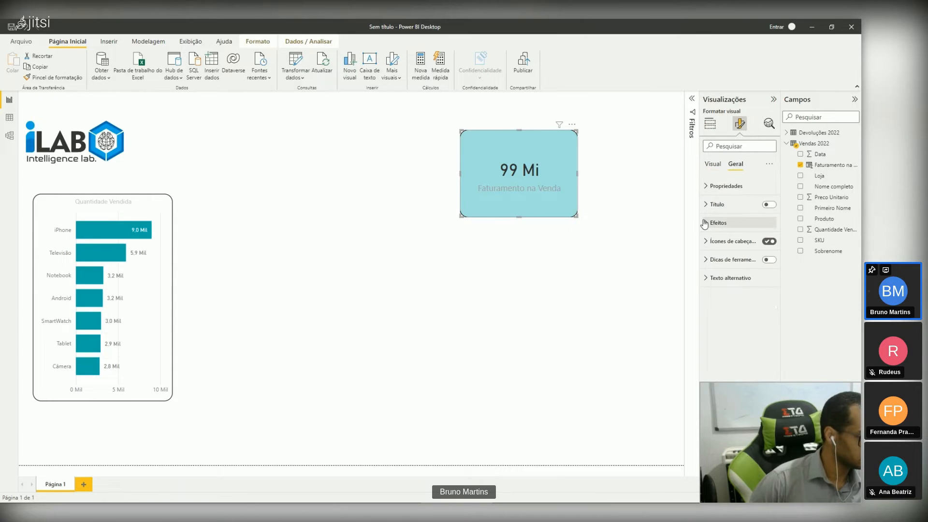
{"action": "left_click", "coordinate": [718, 222]}
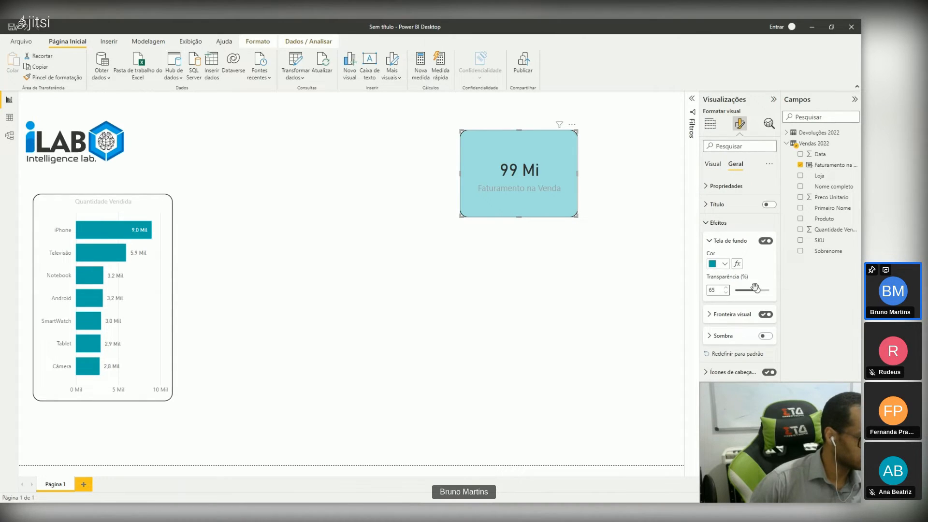
{"action": "left_click_drag", "start_coordinate": [755, 289], "coordinate": [755, 291]}
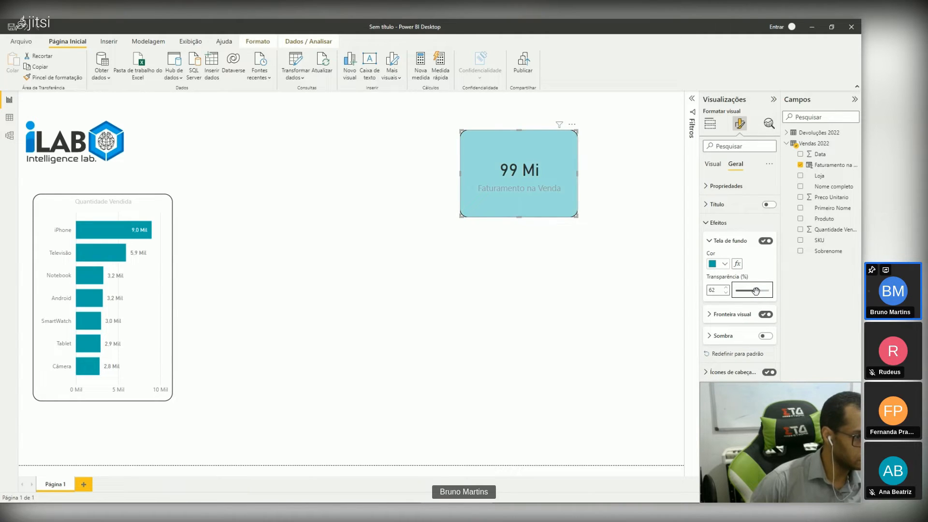
{"action": "left_click", "coordinate": [600, 274]}
Step: Nudge the Faturamento na Venda card a little further left and set its callout value color to white
{"action": "left_click_drag", "start_coordinate": [550, 210], "coordinate": [542, 210]}
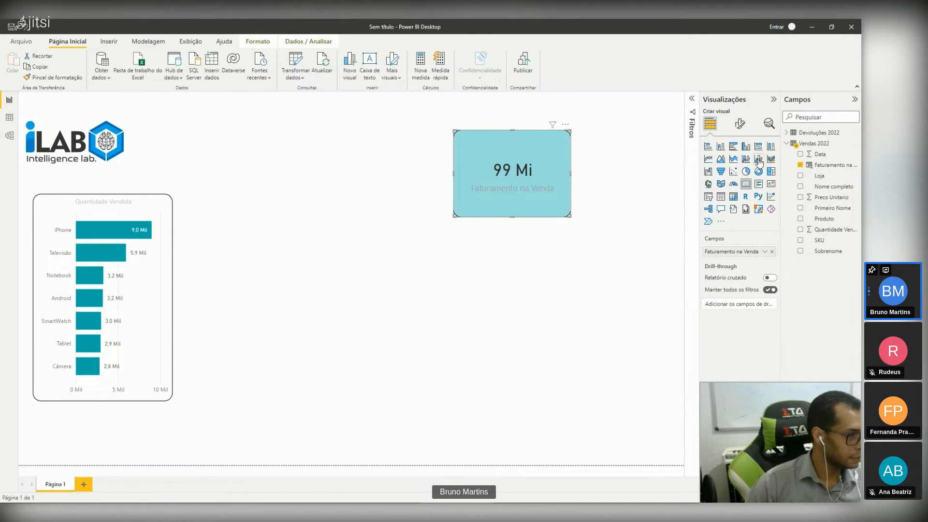
{"action": "left_click", "coordinate": [740, 124]}
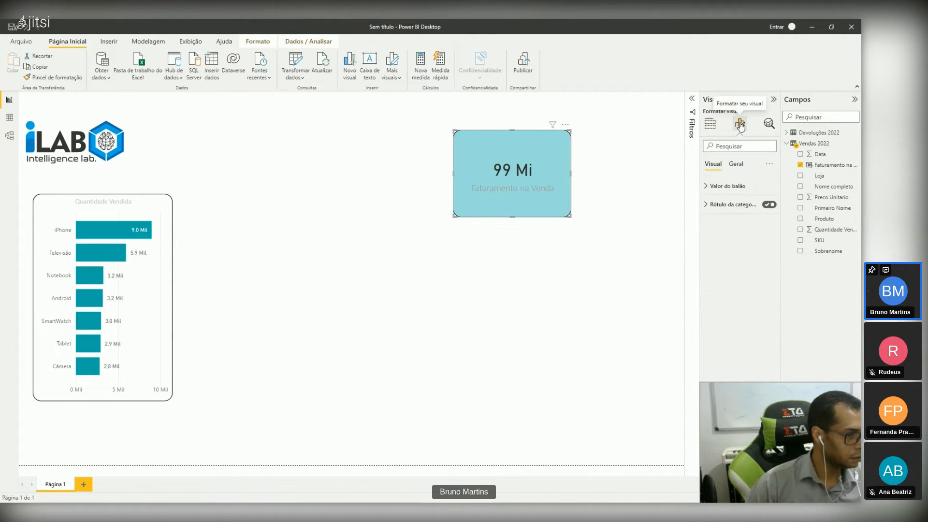
{"action": "left_click", "coordinate": [717, 187]}
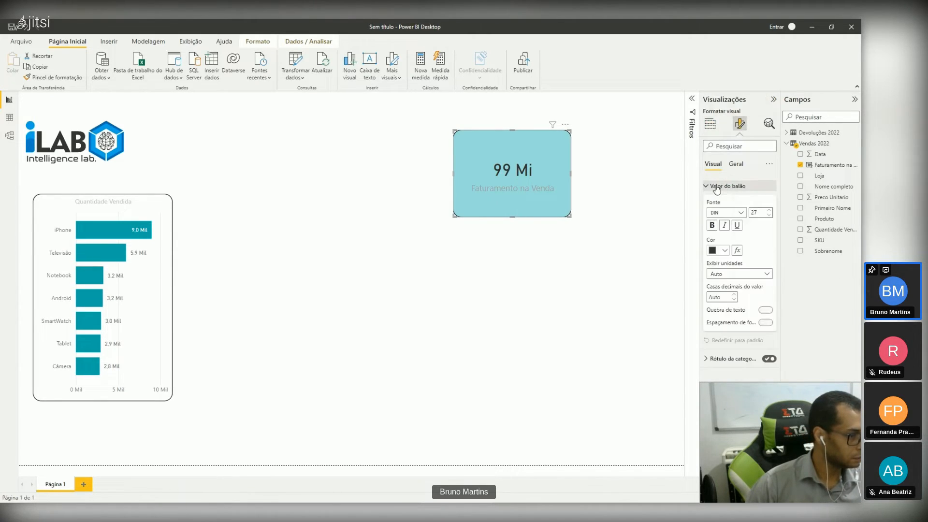
{"action": "left_click", "coordinate": [726, 250]}
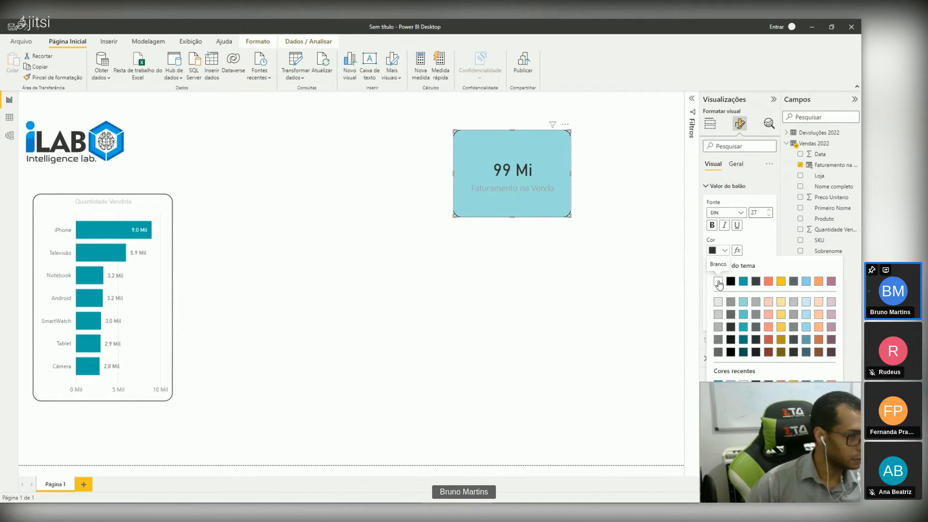
{"action": "left_click", "coordinate": [719, 283]}
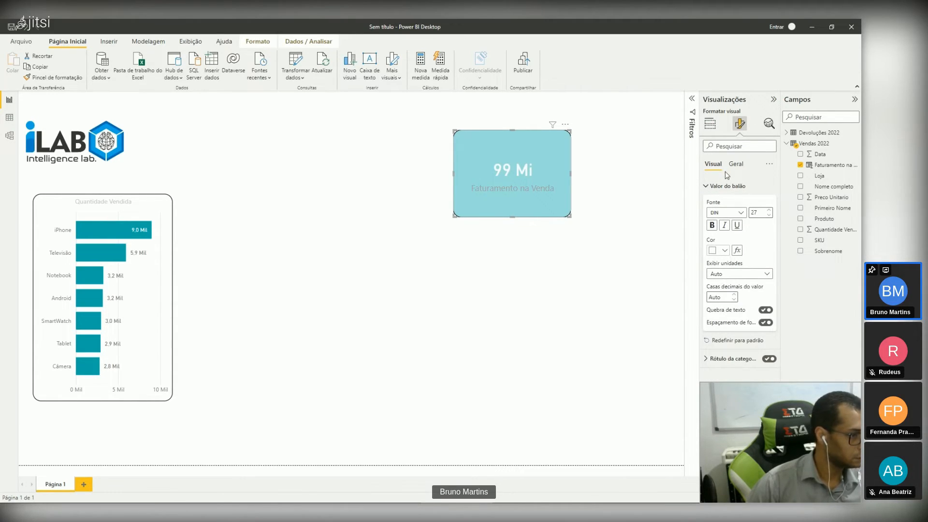
Step: Set the card's category label color to white and move the card left toward the page centre
{"action": "left_click", "coordinate": [713, 187]}
{"action": "left_click", "coordinate": [710, 204]}
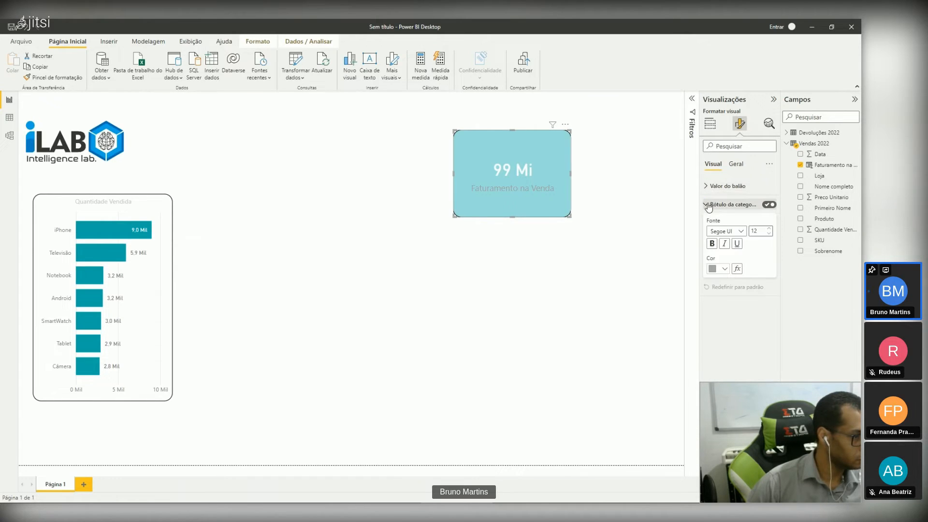
{"action": "left_click", "coordinate": [720, 269]}
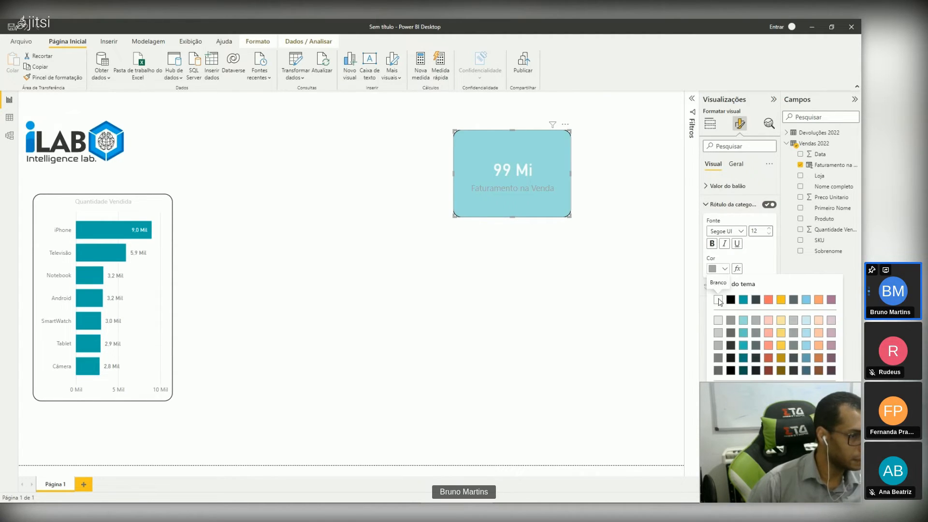
{"action": "left_click", "coordinate": [719, 297]}
{"action": "left_click", "coordinate": [643, 260]}
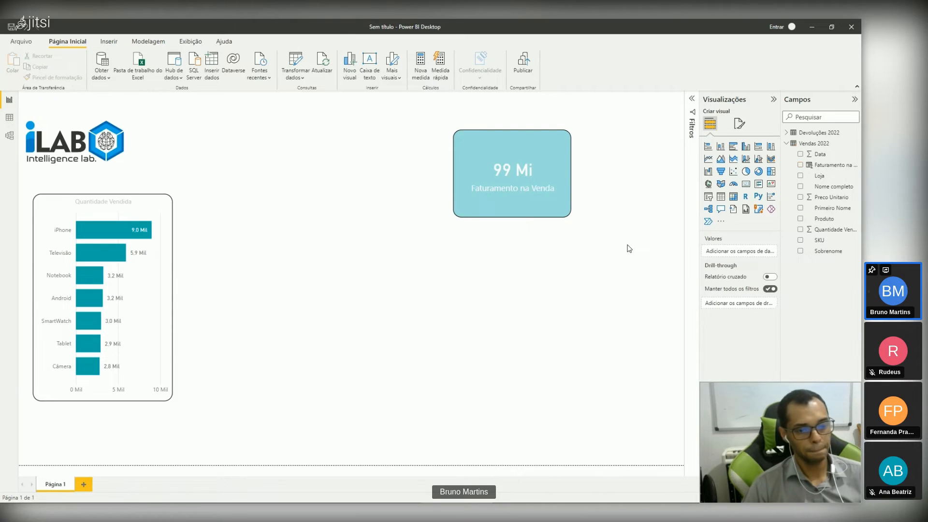
{"action": "left_click_drag", "start_coordinate": [525, 196], "coordinate": [444, 201]}
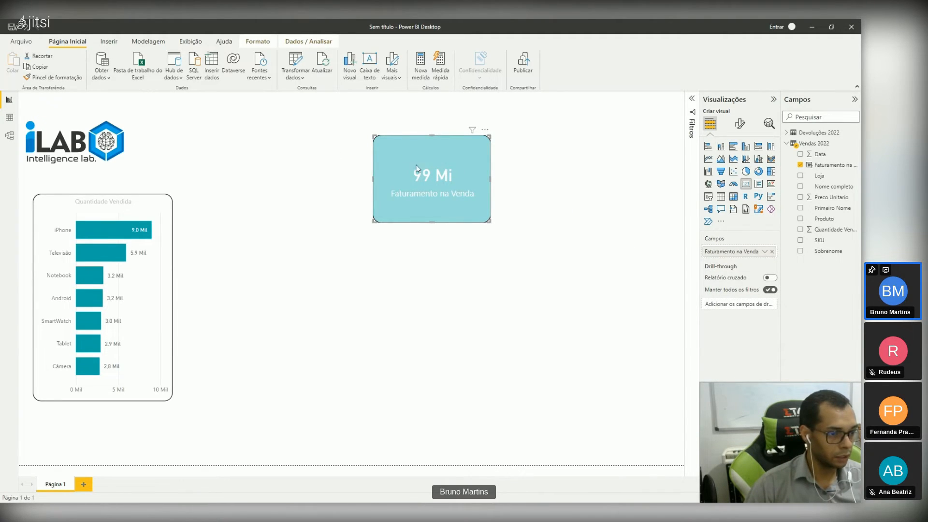
Step: Format the Faturamento na Venda column of Vendas 2022 as R$ currency with two decimals and return to the report page
{"action": "left_click", "coordinate": [10, 120]}
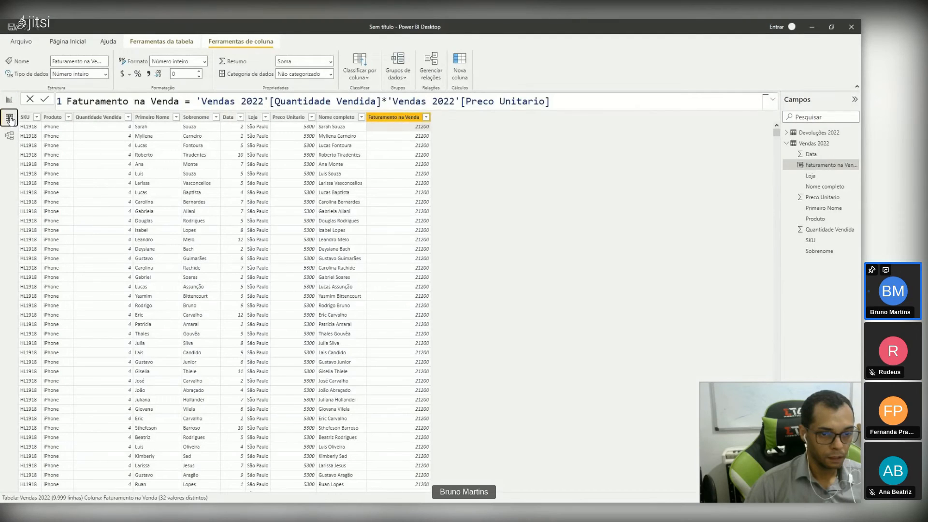
{"action": "left_click", "coordinate": [9, 101]}
{"action": "left_click", "coordinate": [10, 119]}
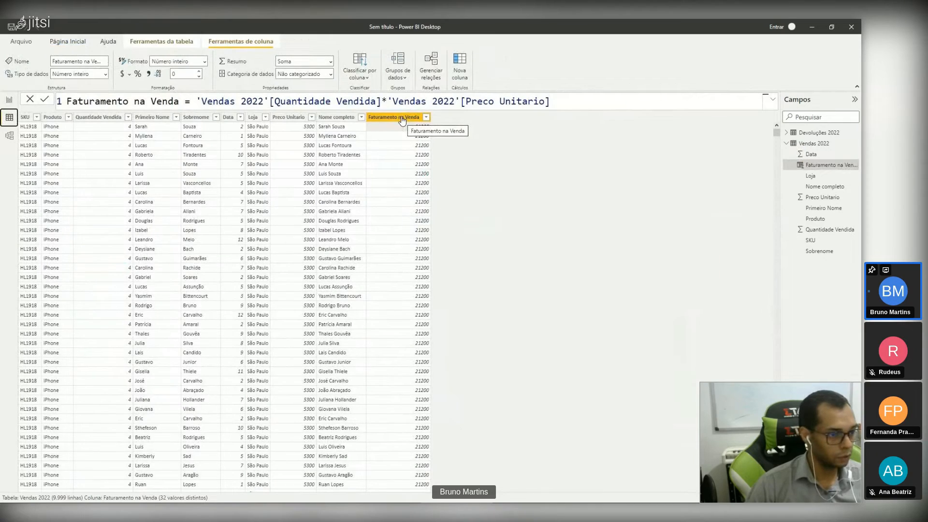
{"action": "left_click", "coordinate": [402, 121]}
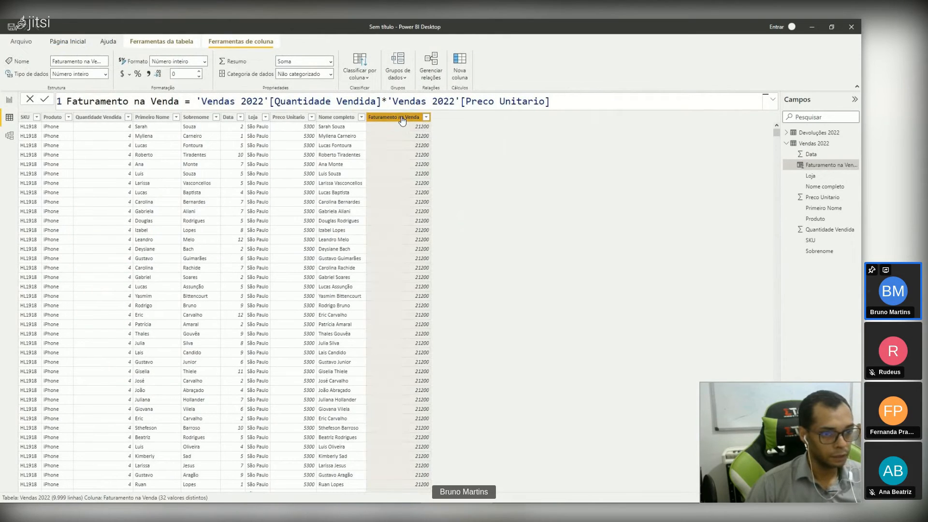
{"action": "left_click", "coordinate": [123, 76]}
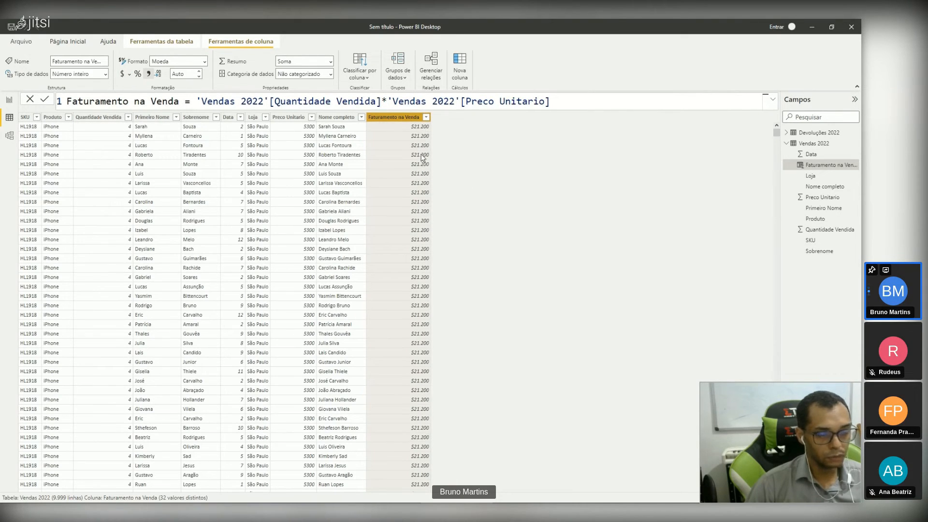
{"action": "left_click", "coordinate": [129, 74]}
{"action": "left_click", "coordinate": [163, 237]}
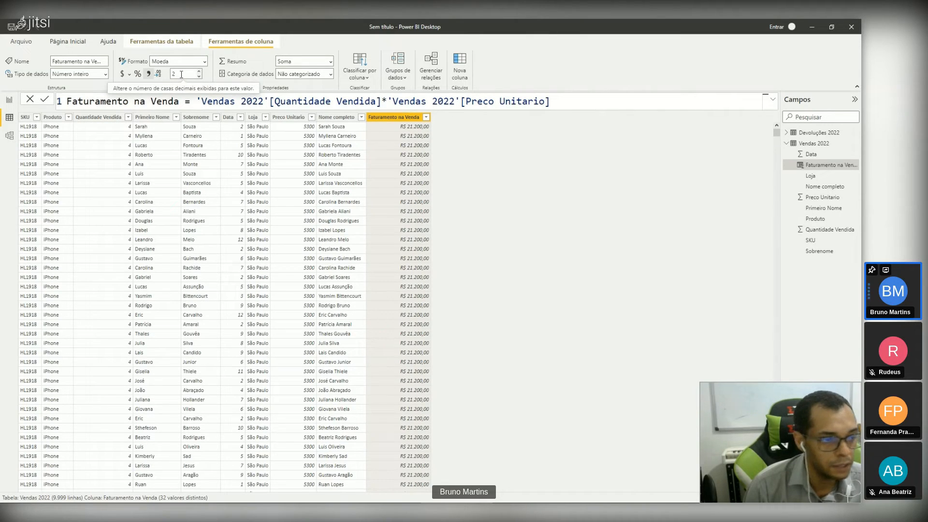
{"action": "left_click", "coordinate": [10, 101]}
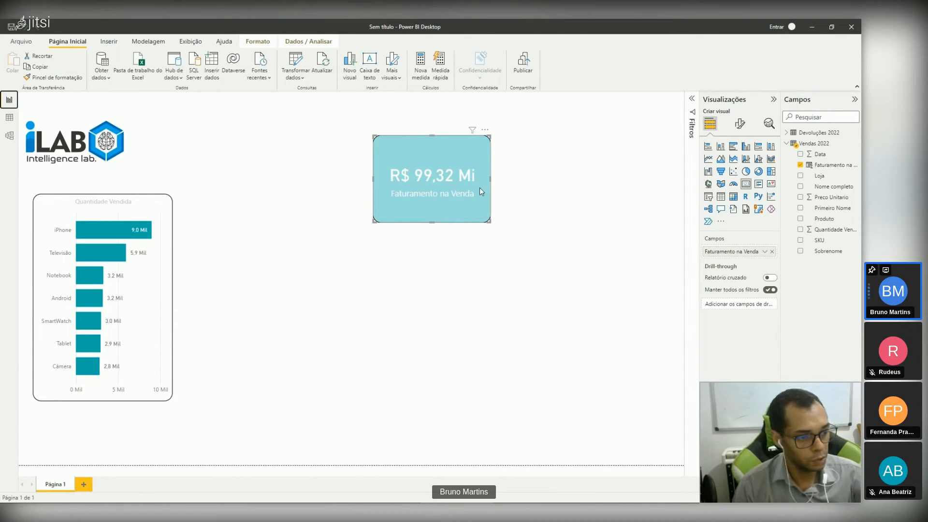
Step: Move the Faturamento na Venda card further left and up, and add a smaller empty card level with it on its right
{"action": "left_click_drag", "start_coordinate": [450, 214], "coordinate": [424, 200]}
{"action": "left_click", "coordinate": [544, 175]}
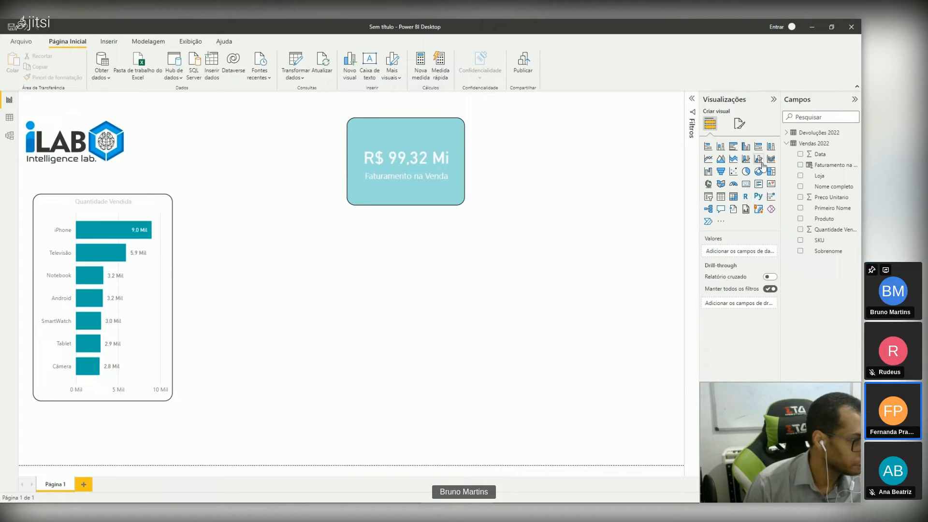
{"action": "left_click", "coordinate": [746, 184]}
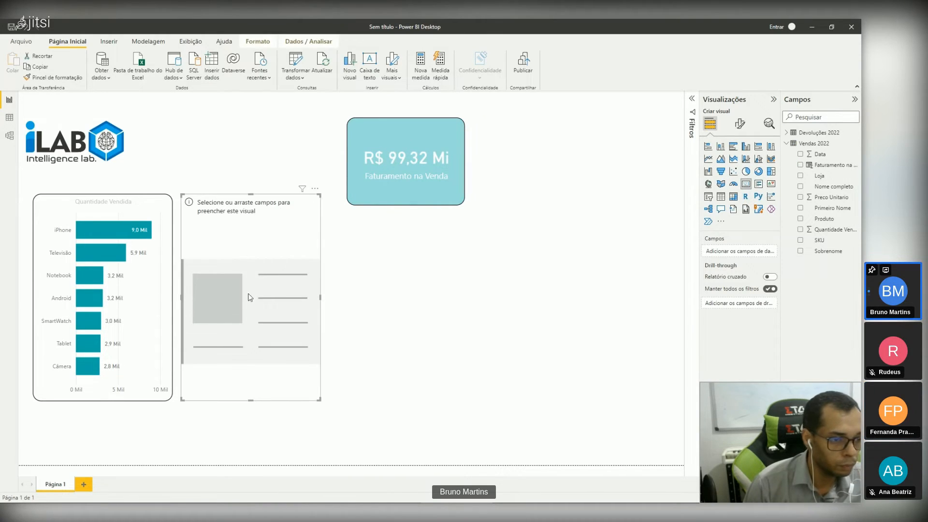
{"action": "left_click_drag", "start_coordinate": [250, 297], "coordinate": [575, 237]}
{"action": "left_click_drag", "start_coordinate": [406, 194], "coordinate": [362, 196]}
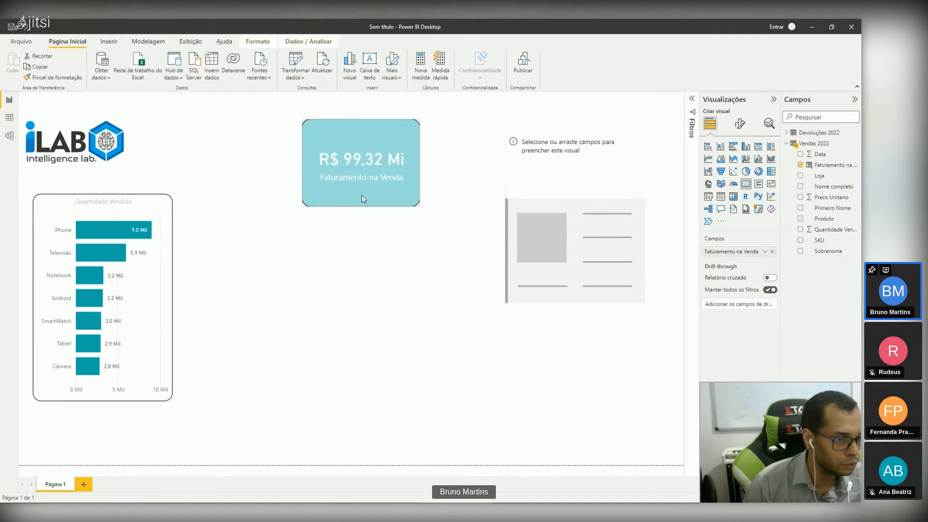
{"action": "left_click", "coordinate": [623, 285]}
{"action": "left_click_drag", "start_coordinate": [644, 341], "coordinate": [637, 226]}
{"action": "left_click_drag", "start_coordinate": [572, 180], "coordinate": [533, 165]}
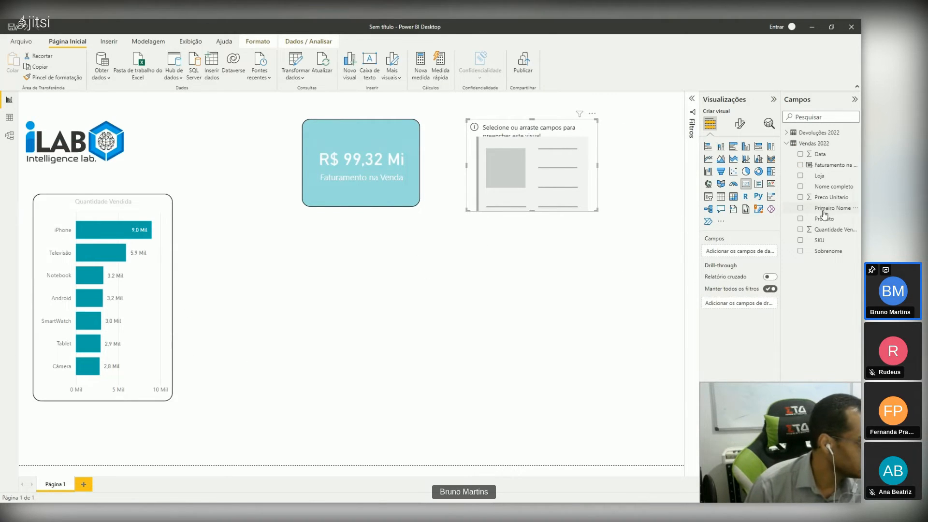
Step: Show the Produto field in the new card as Primeiro Produto and display the card's filters
{"action": "left_click_drag", "start_coordinate": [831, 223], "coordinate": [755, 253]}
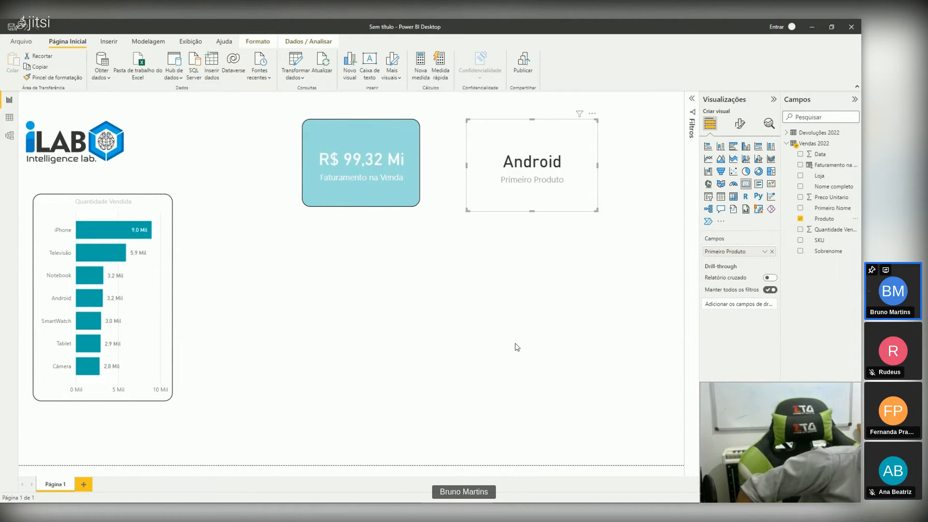
{"action": "left_click", "coordinate": [693, 101]}
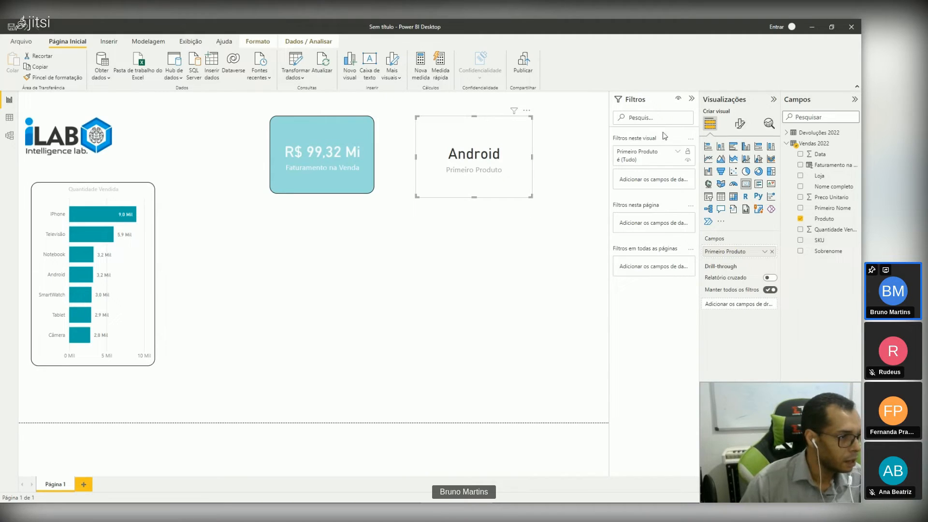
{"action": "left_click", "coordinate": [691, 100]}
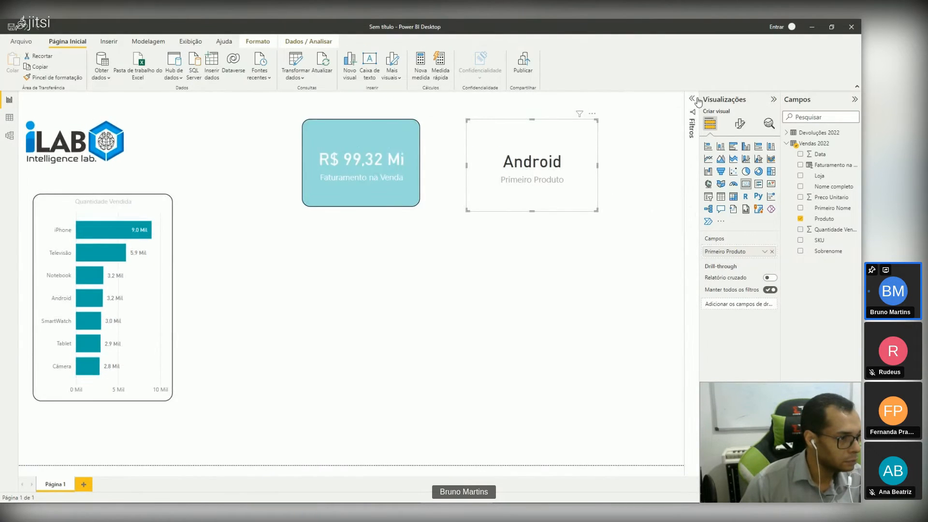
{"action": "left_click", "coordinate": [692, 101]}
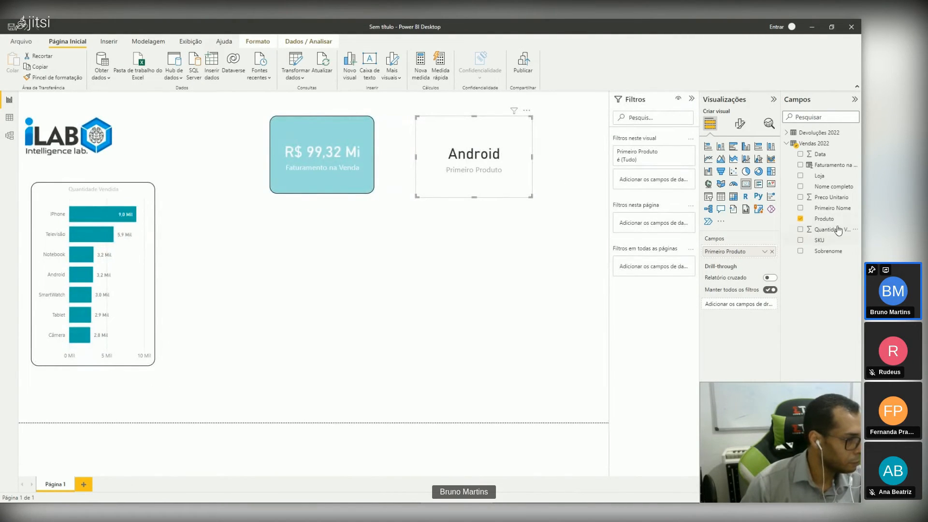
Step: Filter the Primeiro Produto card by Produto with N superior, showing the Superior 1 item by Quantidade Vendida, and apply the filter
{"action": "left_click_drag", "start_coordinate": [836, 222], "coordinate": [664, 159]}
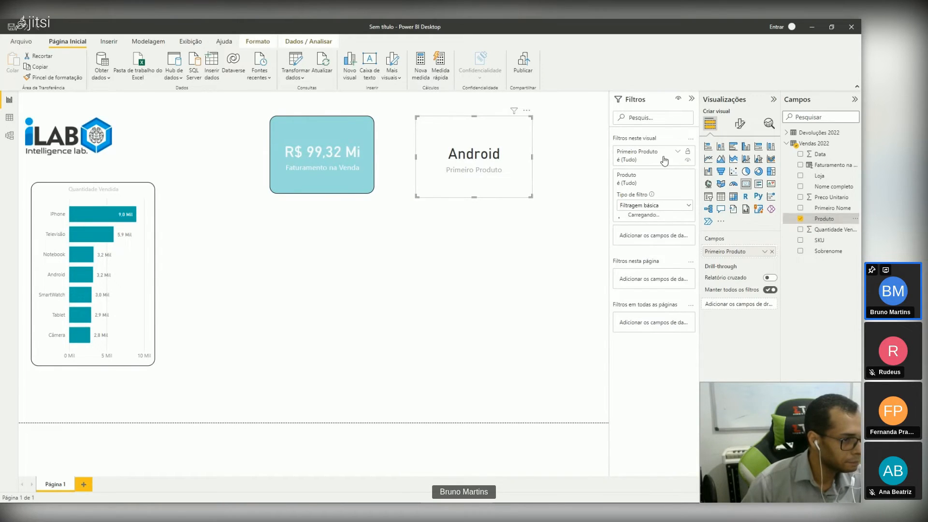
{"action": "left_click", "coordinate": [690, 206]}
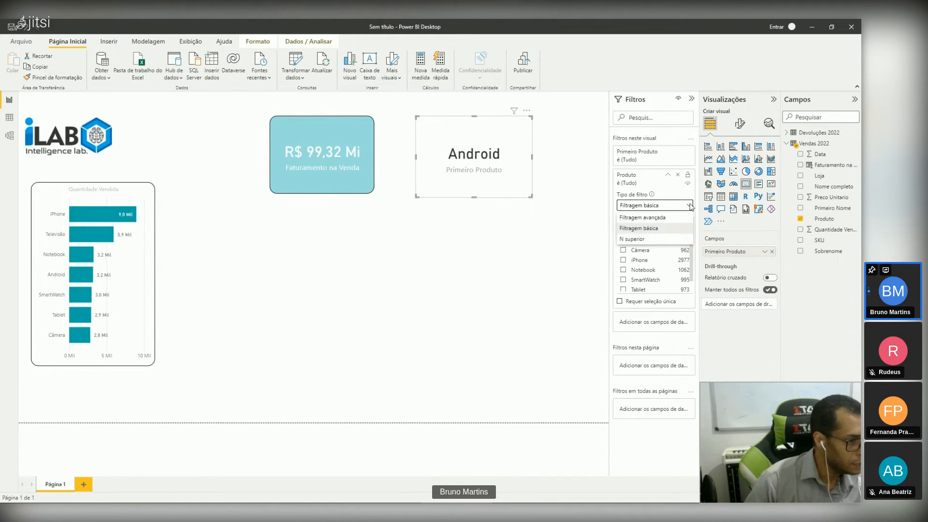
{"action": "left_click", "coordinate": [645, 240]}
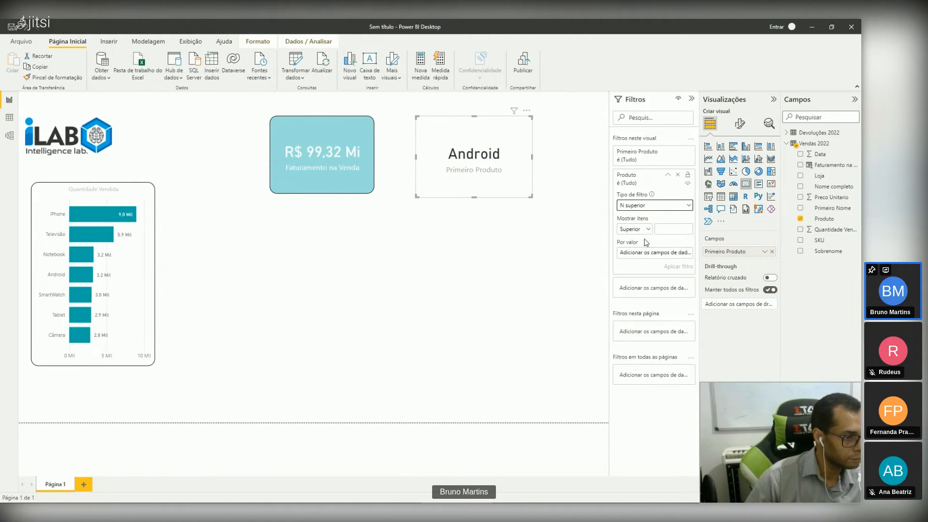
{"action": "left_click", "coordinate": [679, 232]}
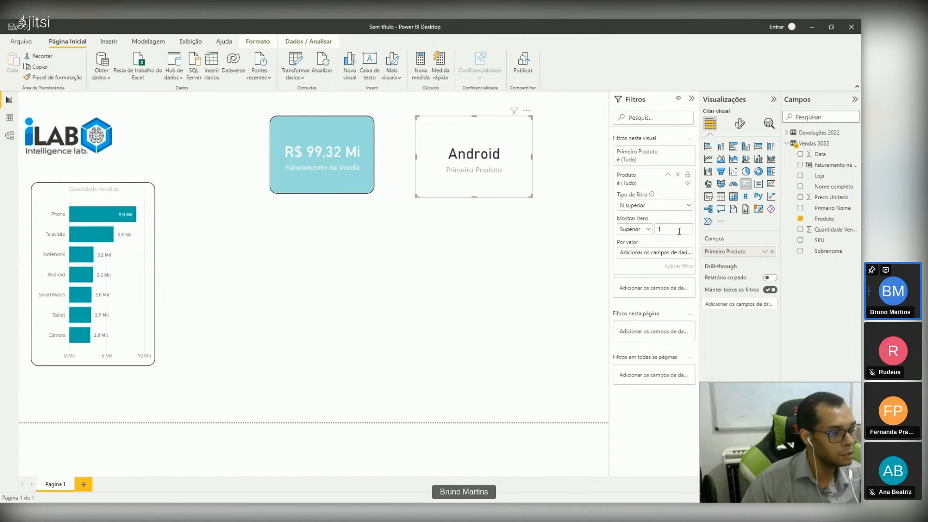
{"action": "left_click_drag", "start_coordinate": [830, 229], "coordinate": [683, 253]}
{"action": "left_click", "coordinate": [677, 266]}
Step: Copy the Faturamento na Venda card's formatting to the Primeiro Produto card
{"action": "left_click", "coordinate": [341, 170]}
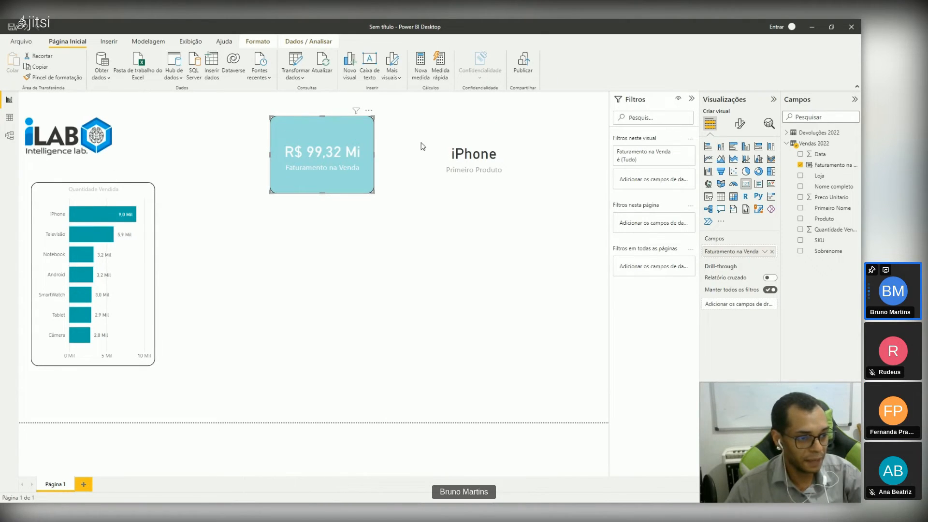
{"action": "left_click", "coordinate": [37, 78]}
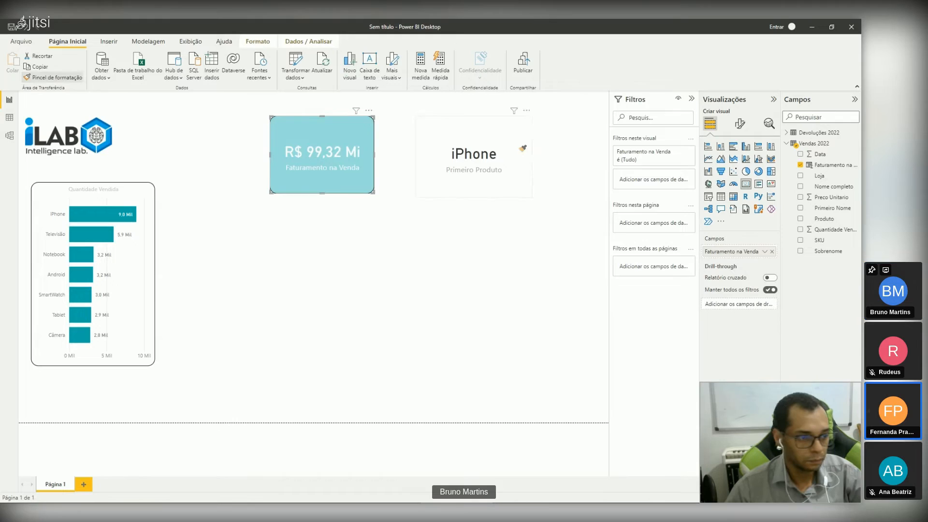
{"action": "left_click", "coordinate": [492, 139]}
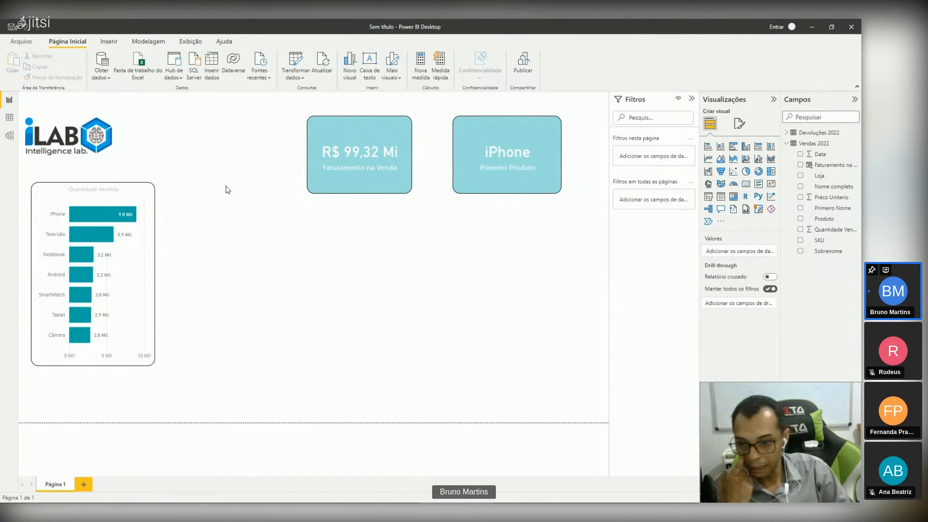
Step: Add a stacked column chart below the cards with Faturamento na Venda on the Y axis and Data on the X axis
{"action": "left_click", "coordinate": [719, 145]}
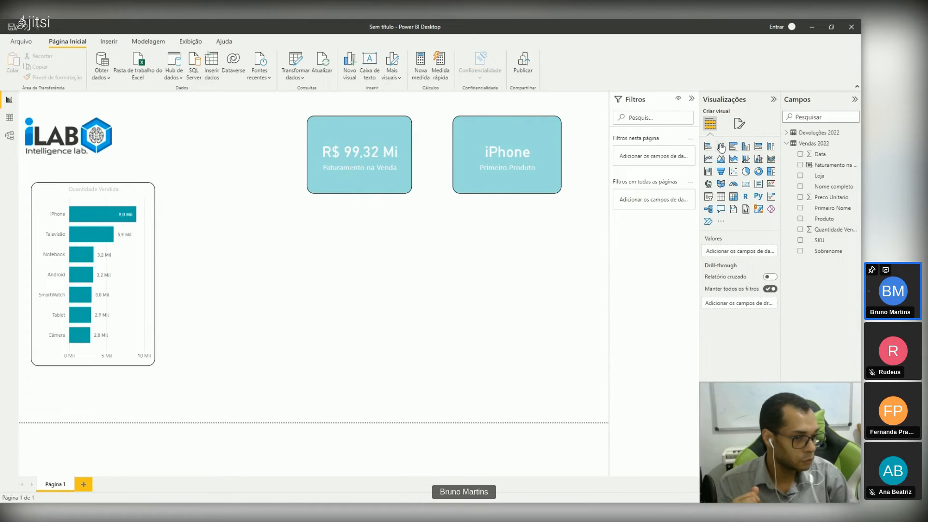
{"action": "left_click_drag", "start_coordinate": [249, 266], "coordinate": [374, 310]}
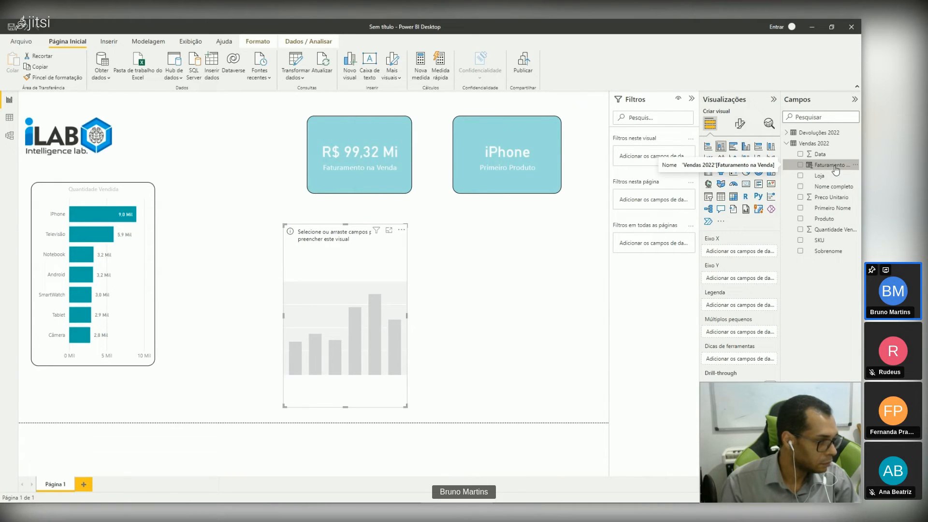
{"action": "left_click_drag", "start_coordinate": [836, 169], "coordinate": [746, 256]}
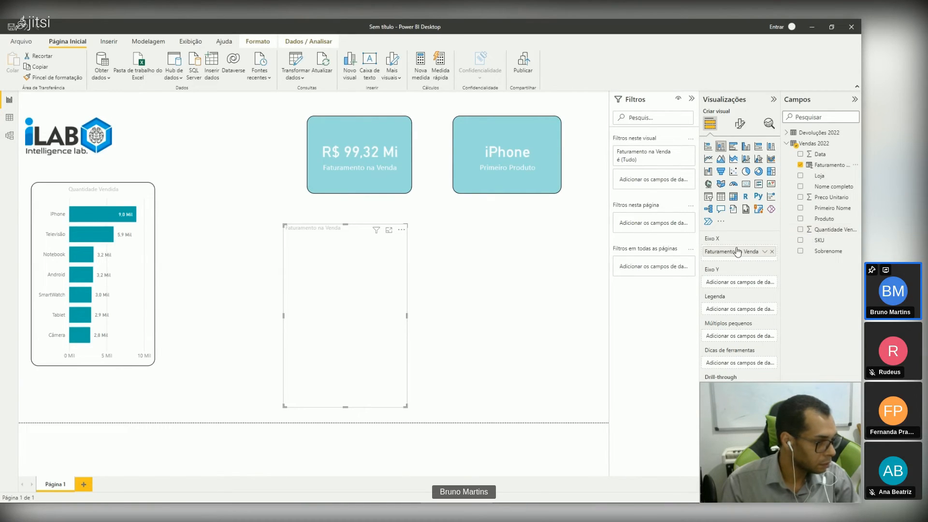
{"action": "left_click_drag", "start_coordinate": [735, 255], "coordinate": [739, 281]}
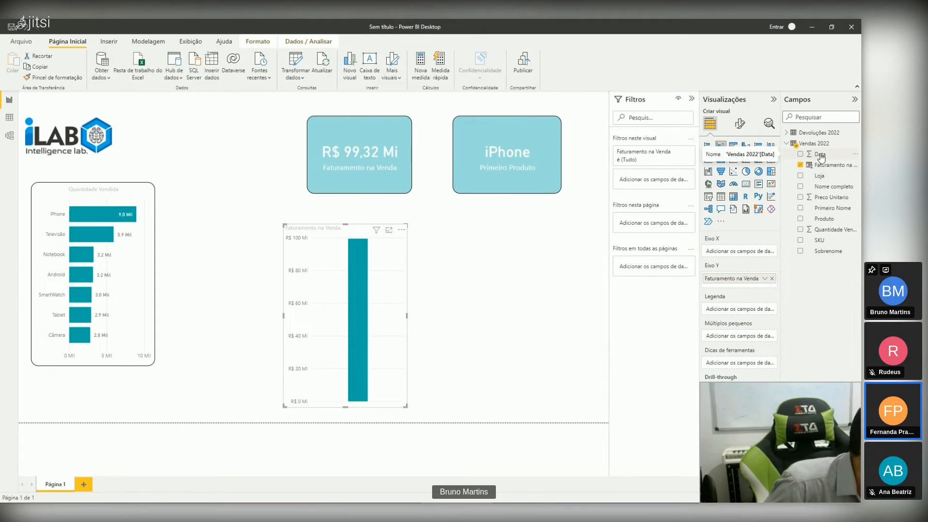
{"action": "left_click_drag", "start_coordinate": [821, 156], "coordinate": [744, 249]}
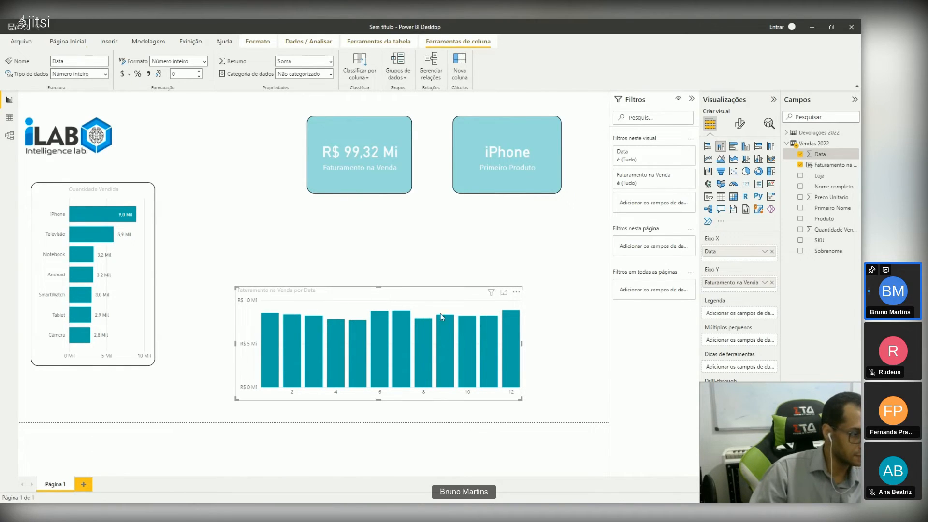
Step: Set the minimum of the column chart's Y axis range to 6000000
{"action": "mouse_move", "coordinate": [433, 360]}
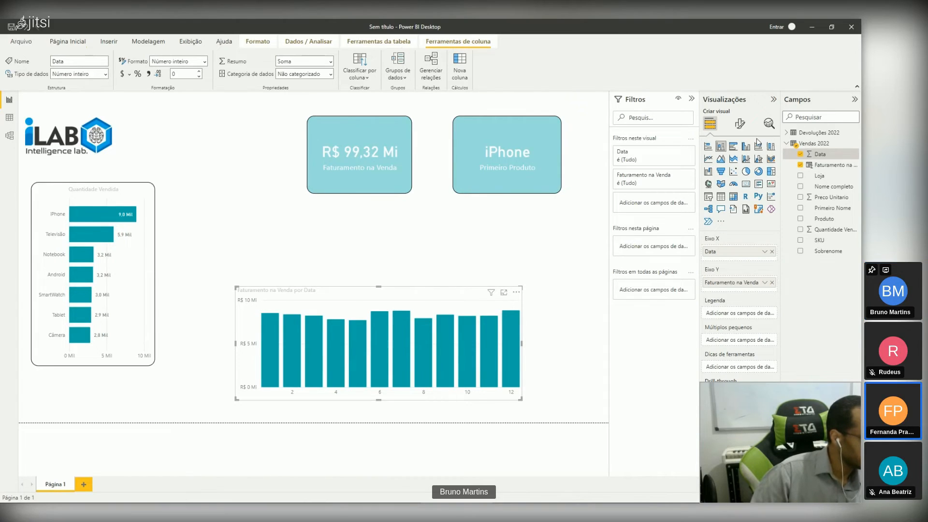
{"action": "left_click", "coordinate": [740, 124]}
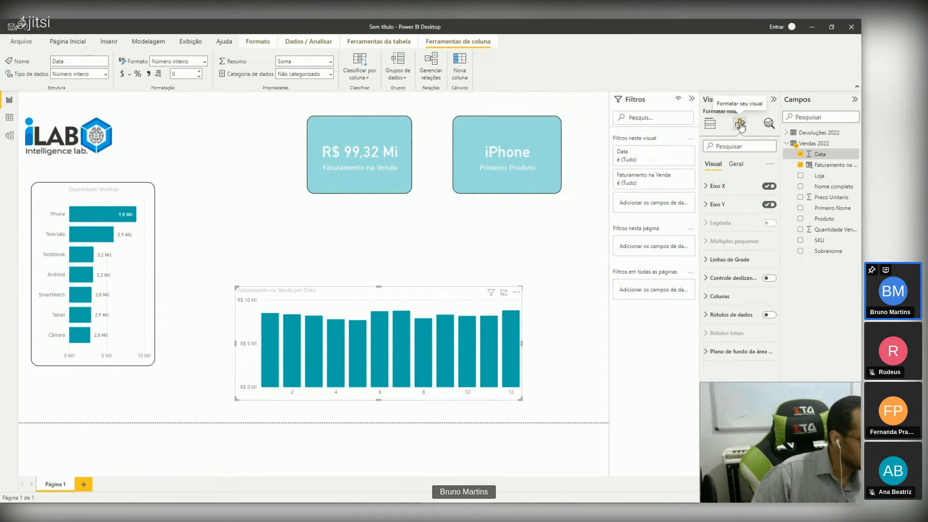
{"action": "left_click", "coordinate": [707, 204]}
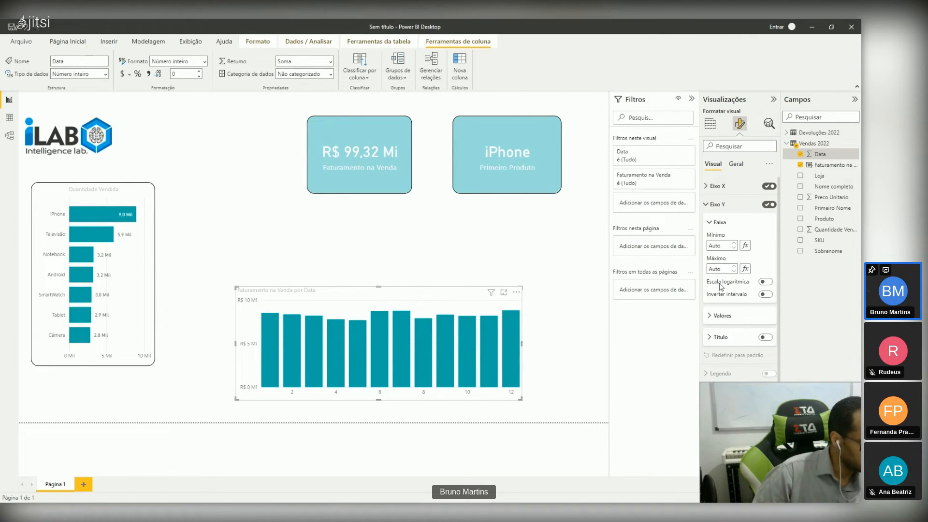
{"action": "left_click", "coordinate": [726, 245]}
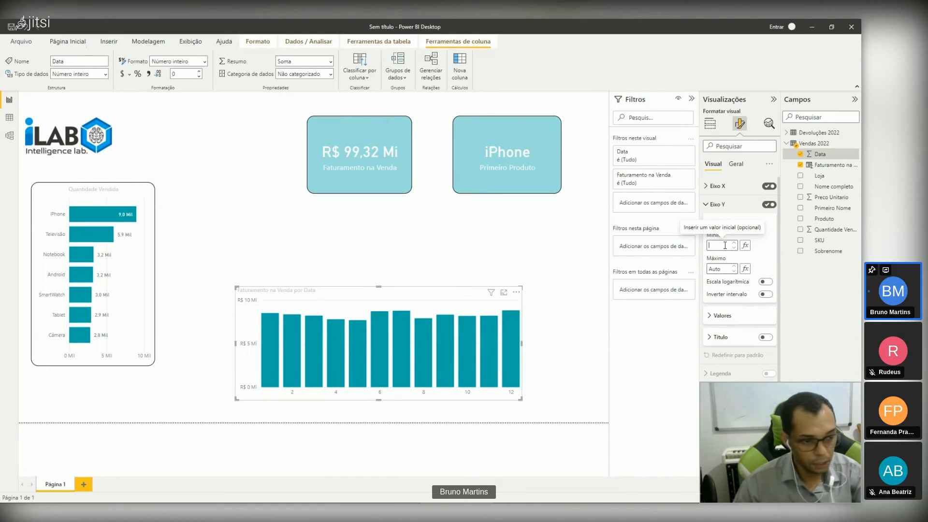
{"action": "type", "text": "6000"}
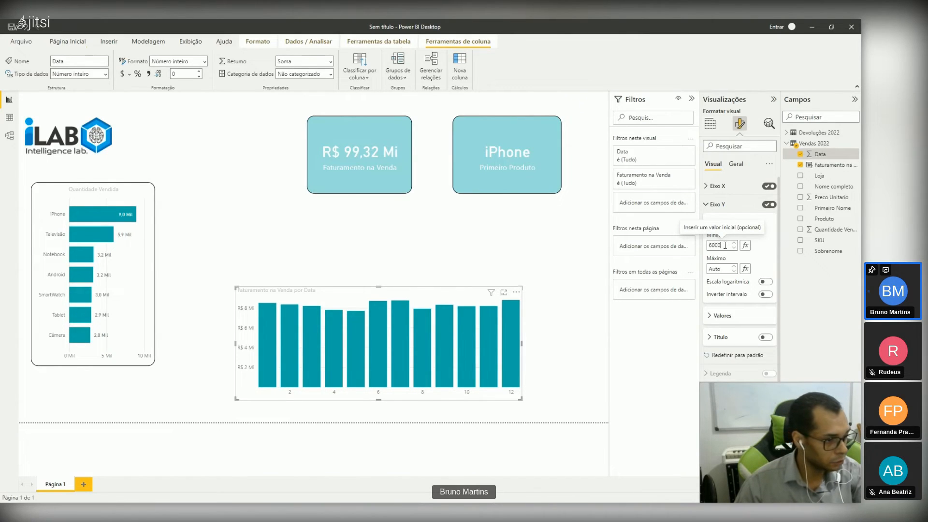
{"action": "type", "text": "000"}
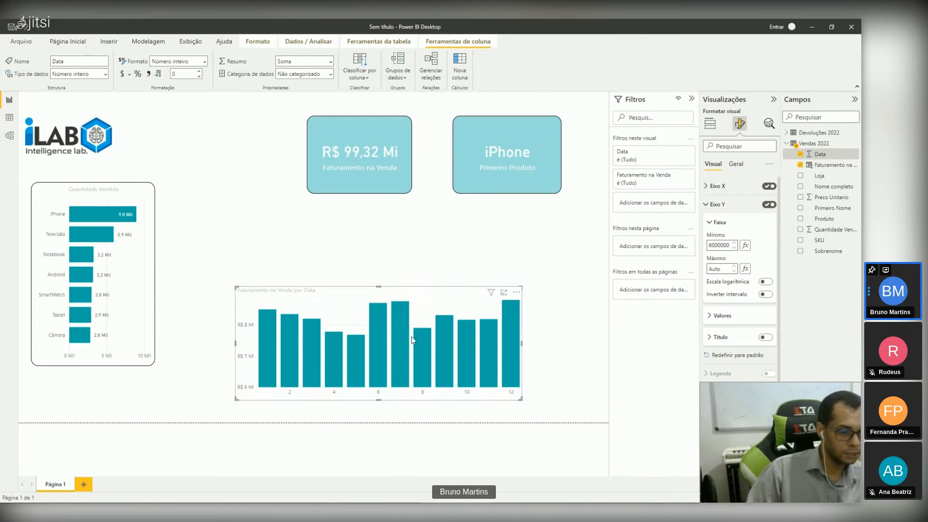
Step: Apply the Quantidade Vendida bar chart's formatting to the column chart, widen the column chart and reposition it below the cards
{"action": "left_click_drag", "start_coordinate": [337, 365], "coordinate": [367, 357]}
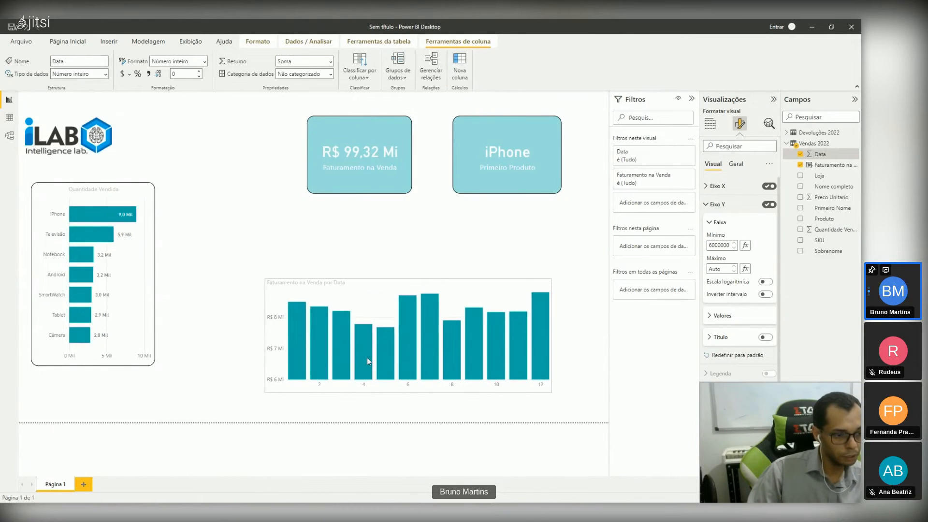
{"action": "left_click", "coordinate": [434, 400]}
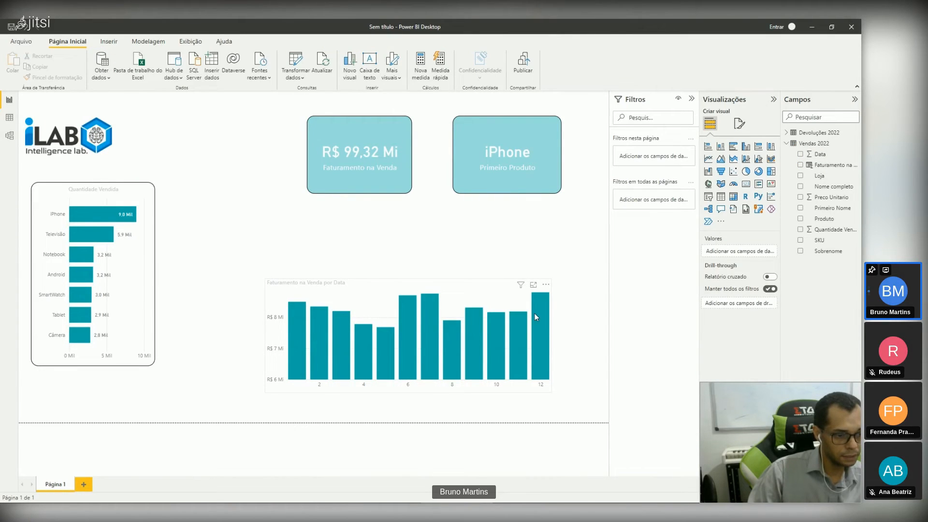
{"action": "left_click", "coordinate": [430, 354]}
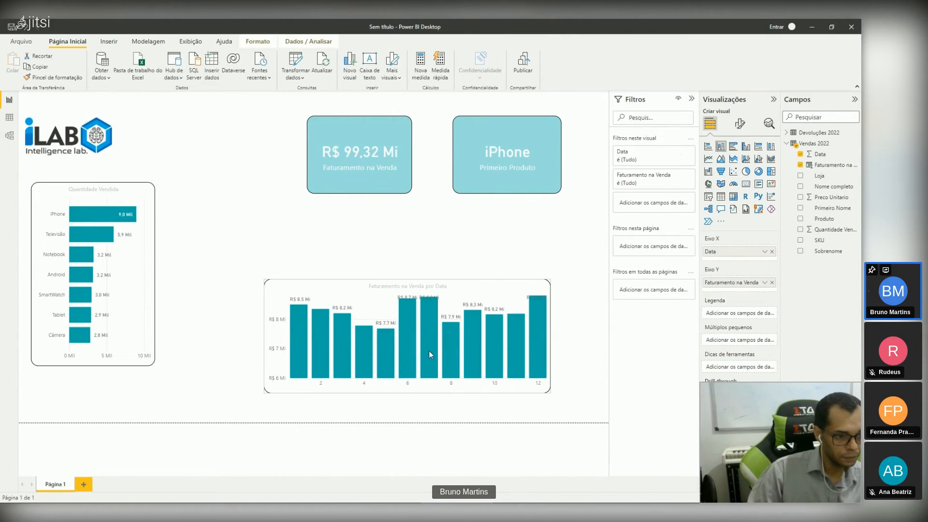
{"action": "left_click_drag", "start_coordinate": [551, 393], "coordinate": [587, 398]}
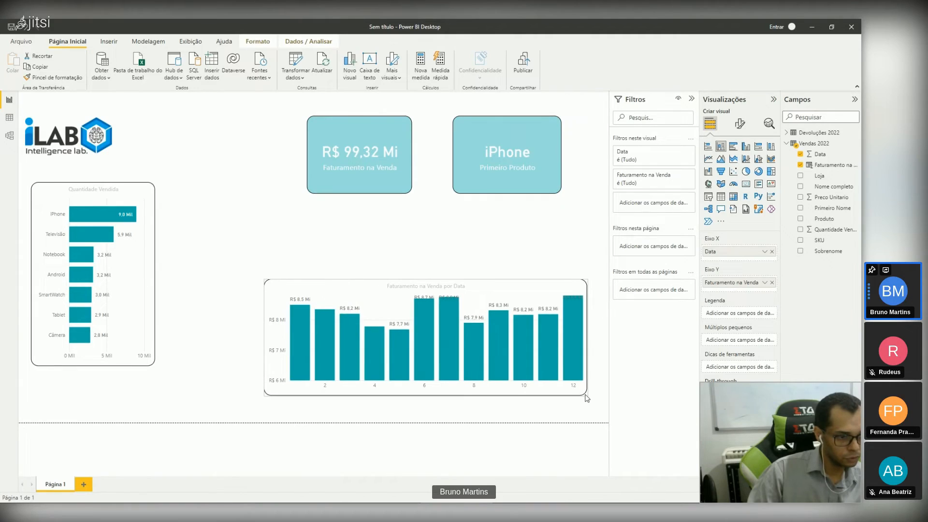
{"action": "left_click_drag", "start_coordinate": [373, 348], "coordinate": [339, 341]}
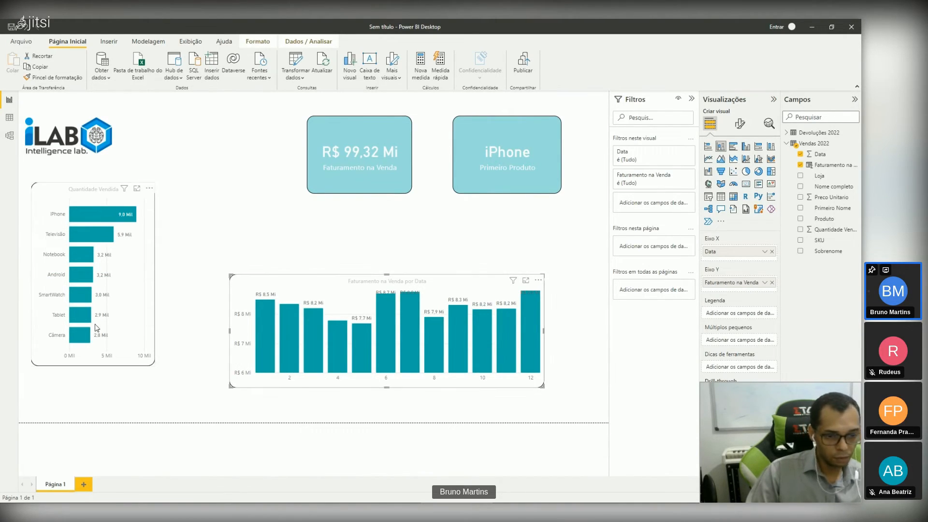
Step: Move the Quantidade Vendida chart down and make it taller, and place both cards higher on the page, side by side
{"action": "left_click_drag", "start_coordinate": [97, 328], "coordinate": [95, 378]}
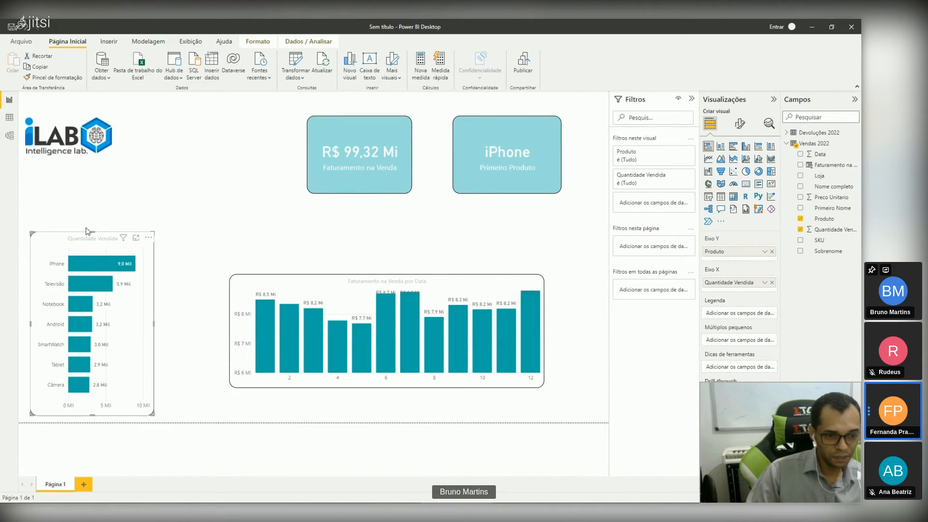
{"action": "left_click_drag", "start_coordinate": [87, 231], "coordinate": [87, 217]}
{"action": "left_click_drag", "start_coordinate": [352, 126], "coordinate": [350, 114]}
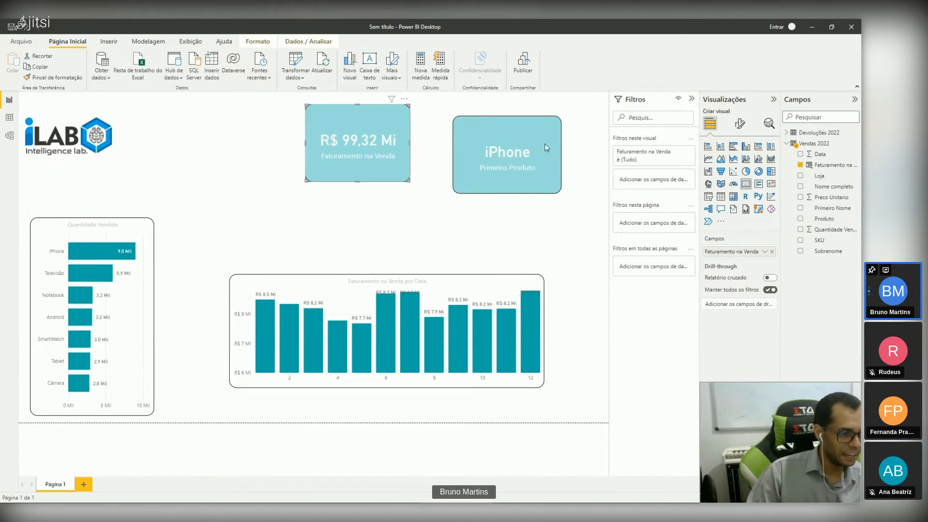
{"action": "left_click_drag", "start_coordinate": [544, 144], "coordinate": [543, 123]}
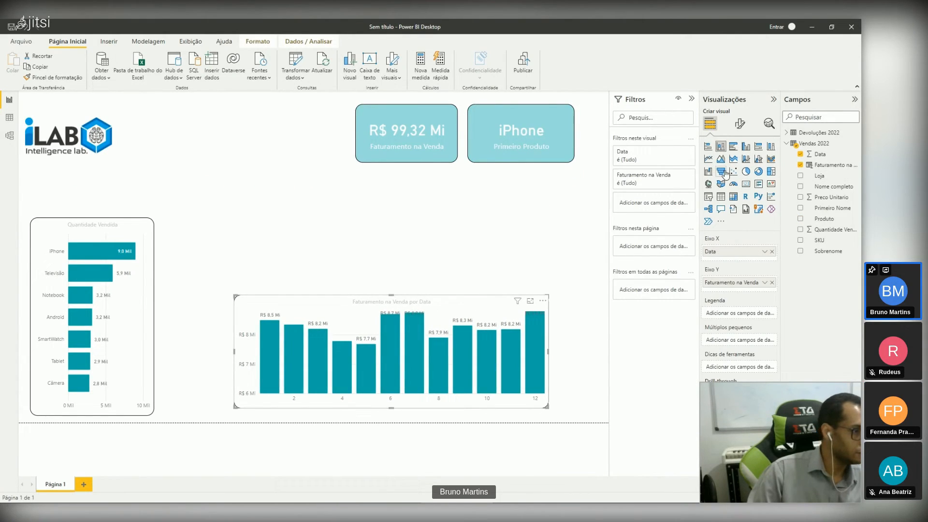
Step: Add a pie chart between the cards and the column chart showing Quantidade Devolvida by Produto from Devoluções 2022
{"action": "left_click", "coordinate": [542, 230]}
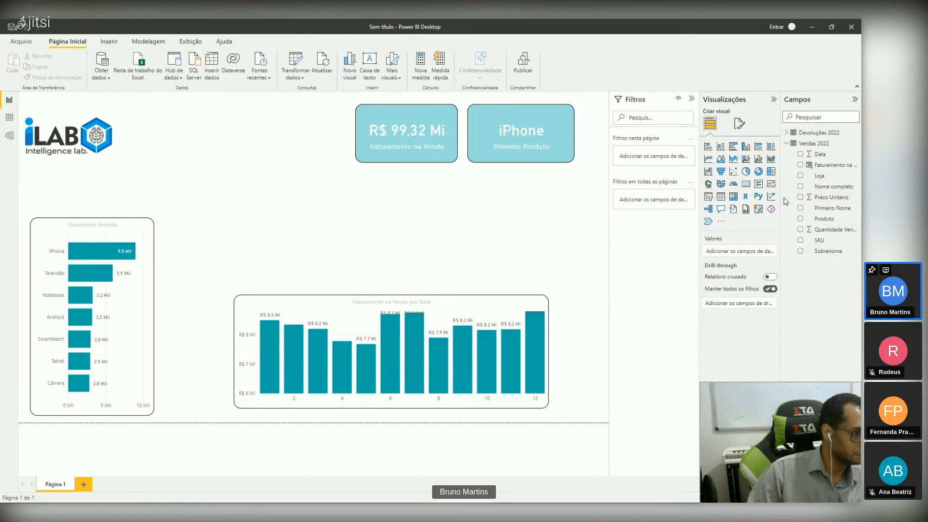
{"action": "left_click", "coordinate": [746, 172]}
{"action": "left_click_drag", "start_coordinate": [199, 401], "coordinate": [381, 230]}
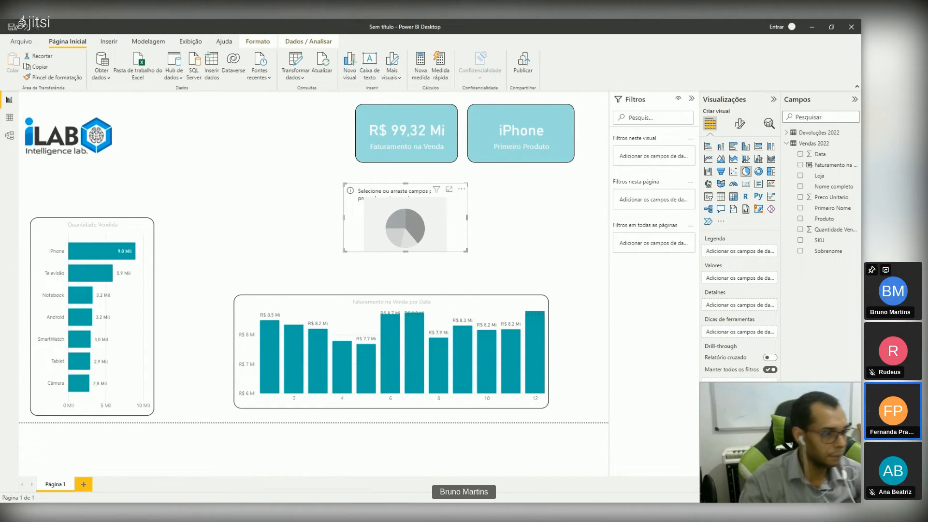
{"action": "left_click", "coordinate": [786, 143]}
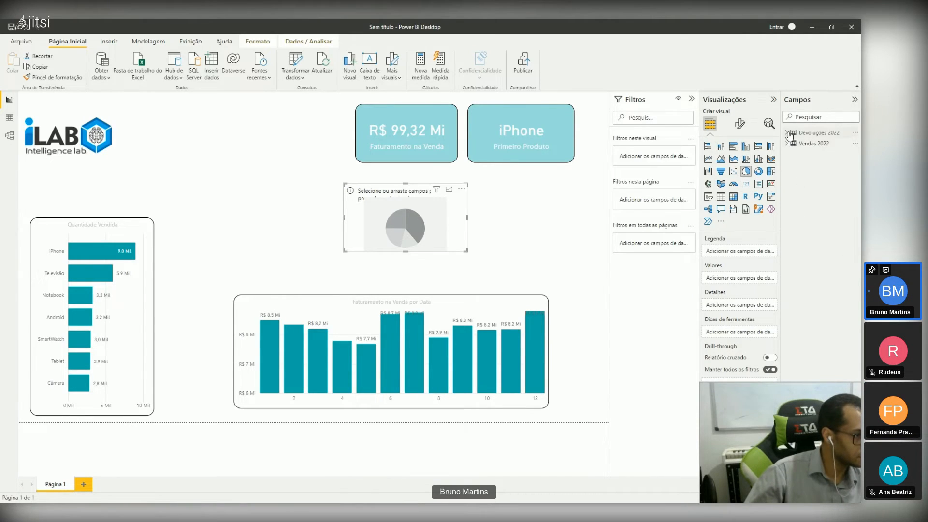
{"action": "left_click", "coordinate": [787, 132]}
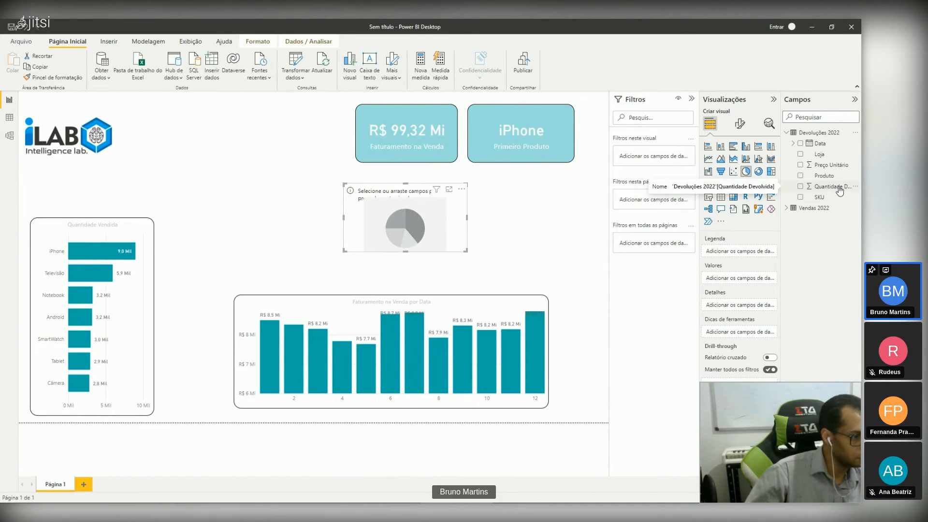
{"action": "left_click_drag", "start_coordinate": [839, 191], "coordinate": [760, 283]}
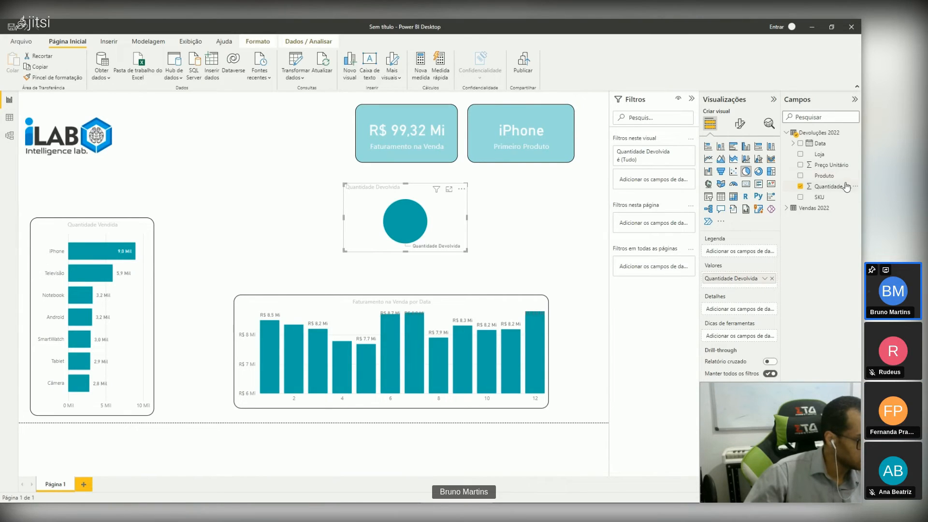
{"action": "left_click_drag", "start_coordinate": [828, 180], "coordinate": [743, 254]}
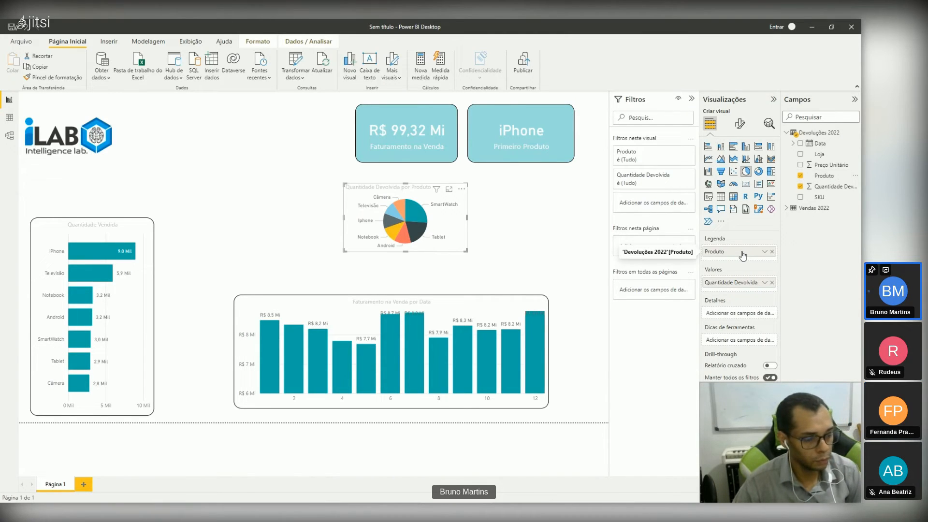
Step: Enlarge the pie chart, position it just below the cards and copy the Quantidade Vendida chart's formatting to it
{"action": "left_click_drag", "start_coordinate": [467, 251], "coordinate": [528, 286]}
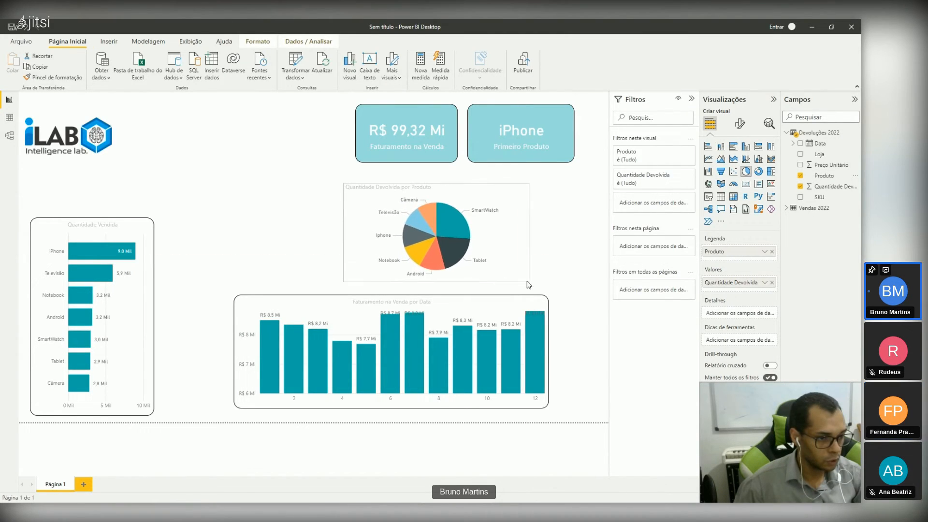
{"action": "left_click_drag", "start_coordinate": [502, 253], "coordinate": [511, 246]}
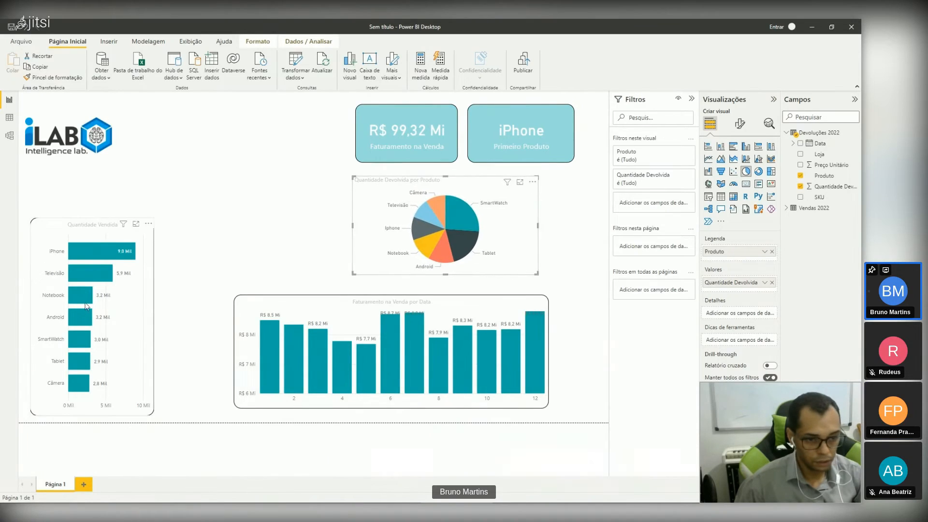
{"action": "left_click", "coordinate": [136, 293]}
{"action": "left_click", "coordinate": [45, 78]}
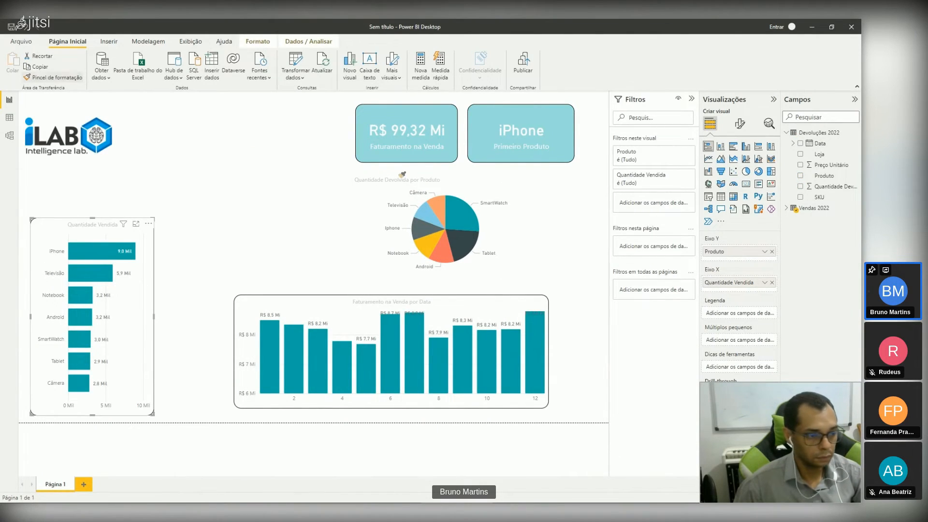
{"action": "left_click", "coordinate": [397, 206]}
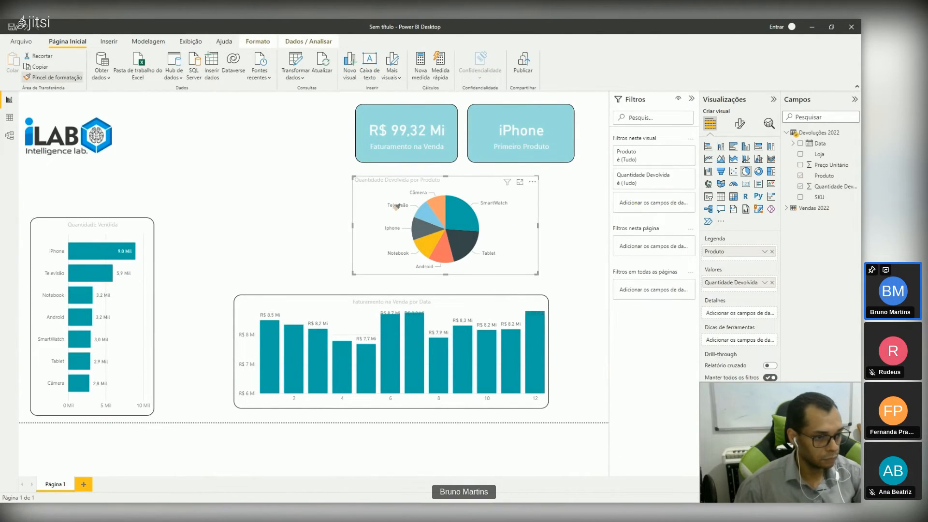
{"action": "left_click", "coordinate": [260, 167]}
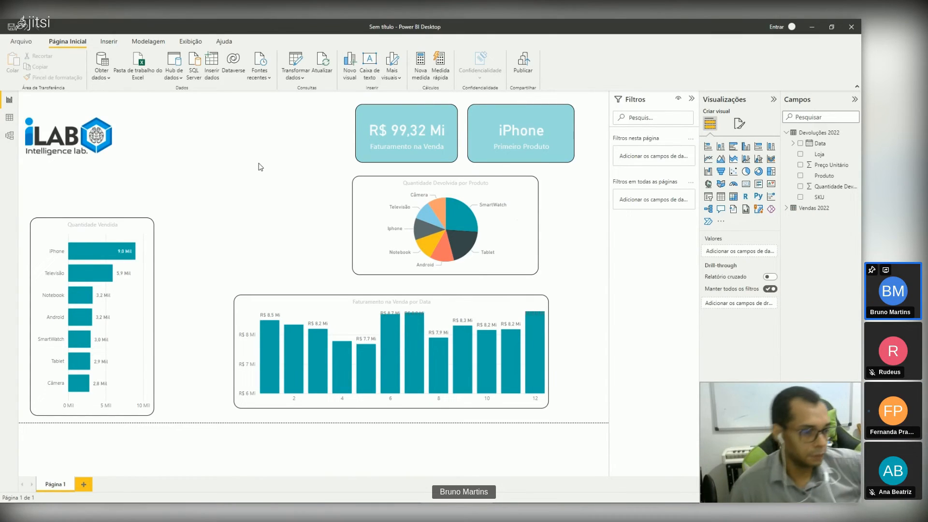
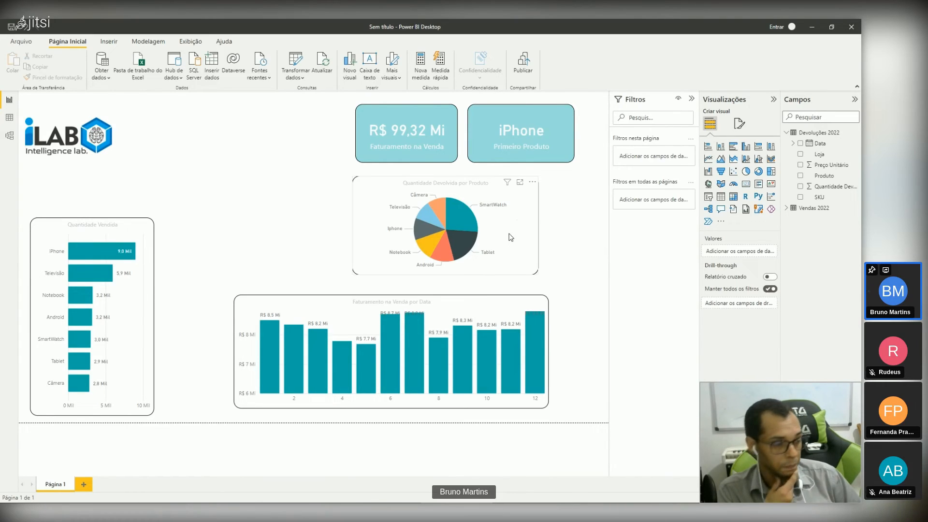
{"action": "left_click", "coordinate": [462, 215]}
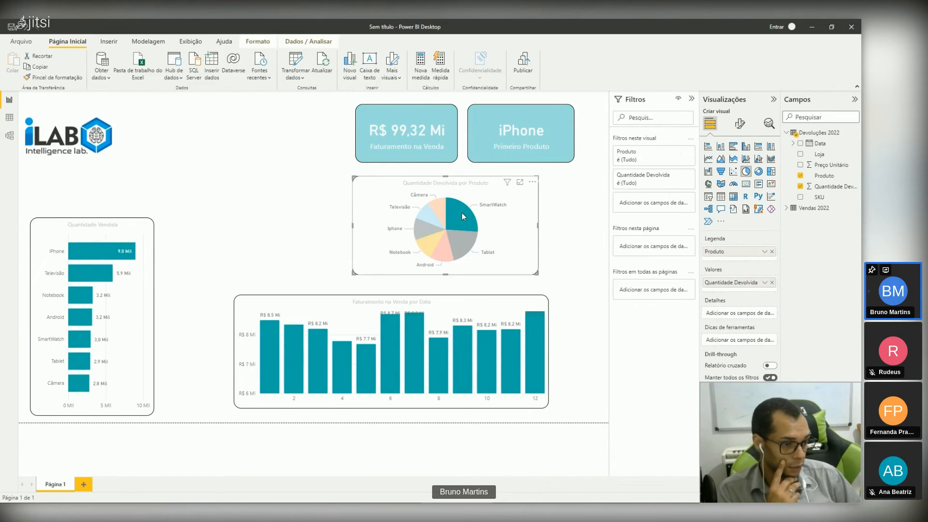
{"action": "left_click", "coordinate": [496, 220]}
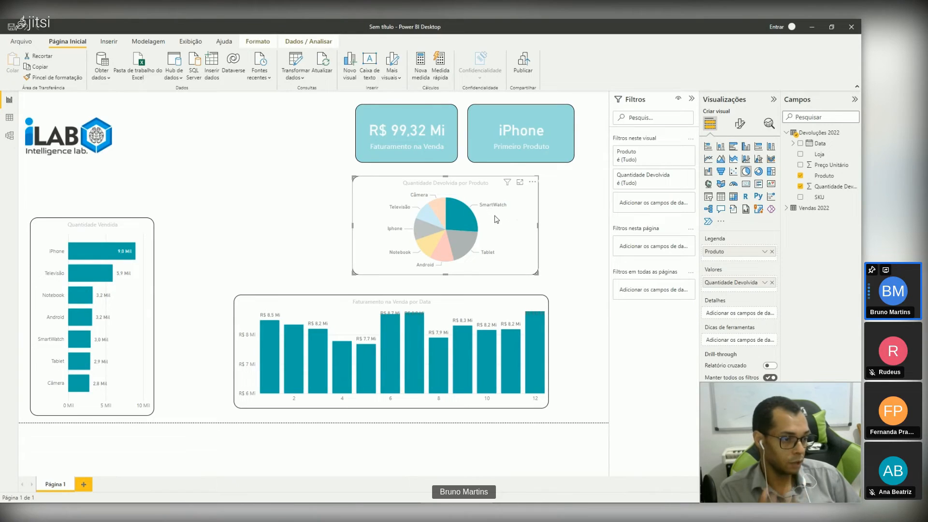
{"action": "left_click", "coordinate": [261, 216]}
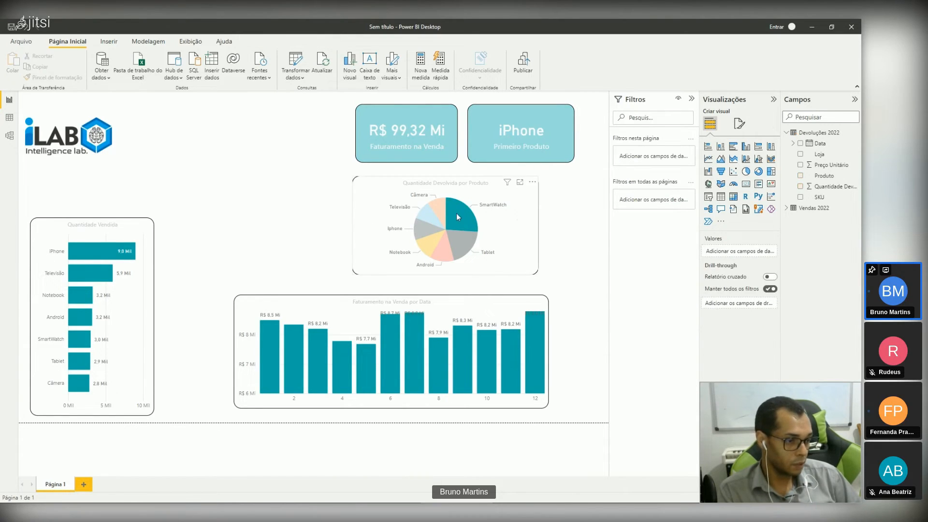
{"action": "double_click", "coordinate": [312, 213]}
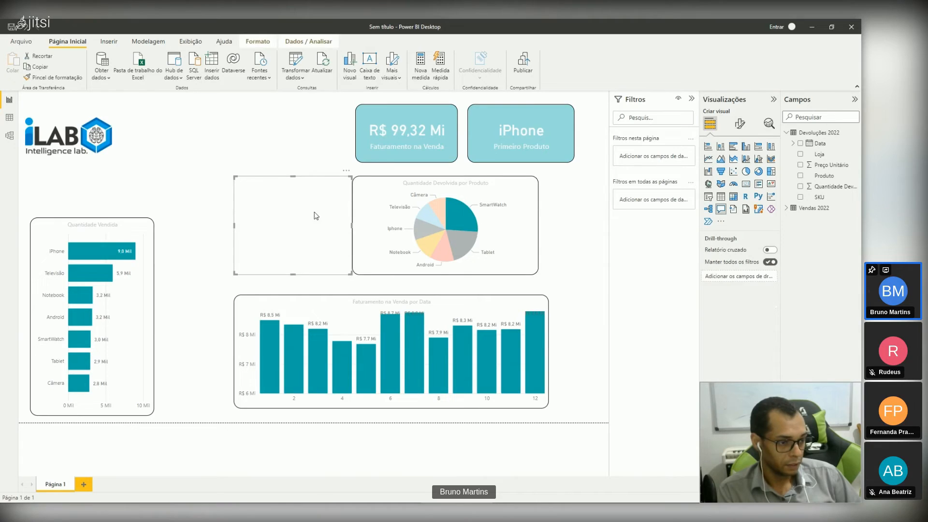
{"action": "left_click", "coordinate": [454, 249]}
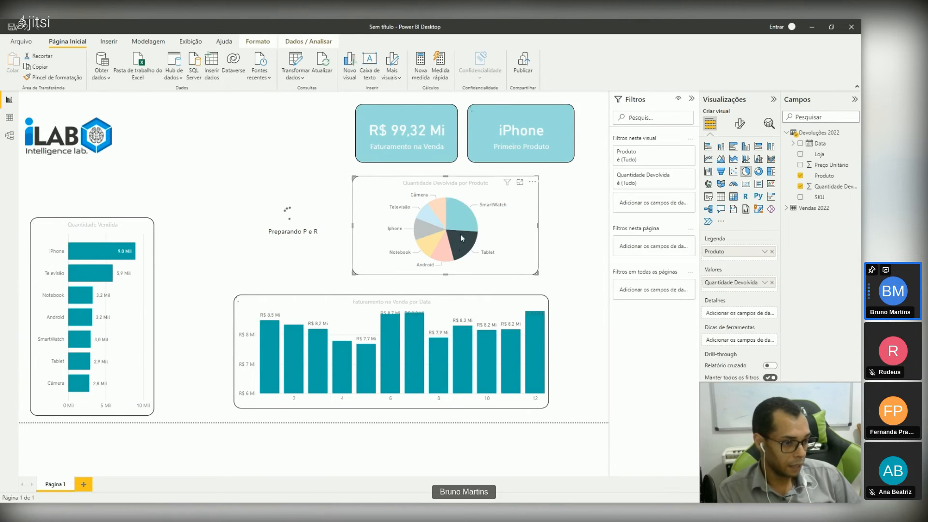
{"action": "left_click", "coordinate": [284, 205]}
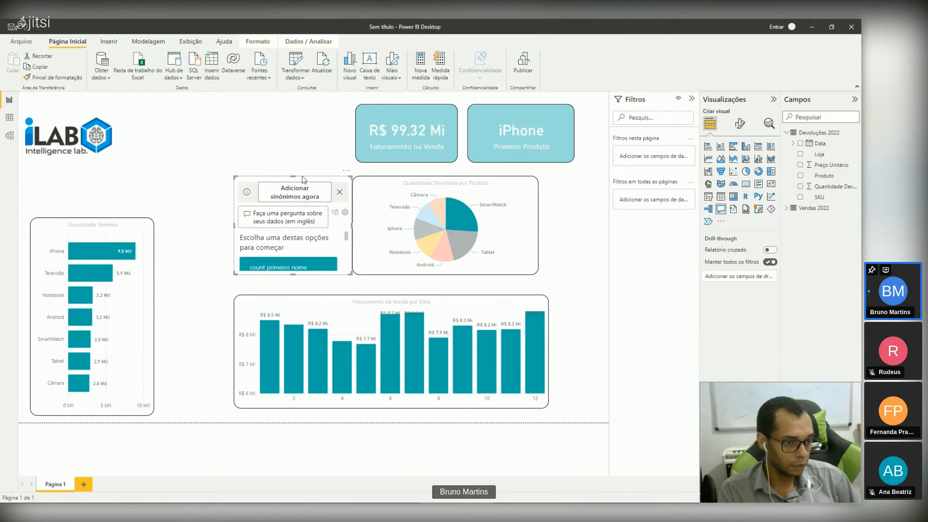
{"action": "key", "text": "Delete"}
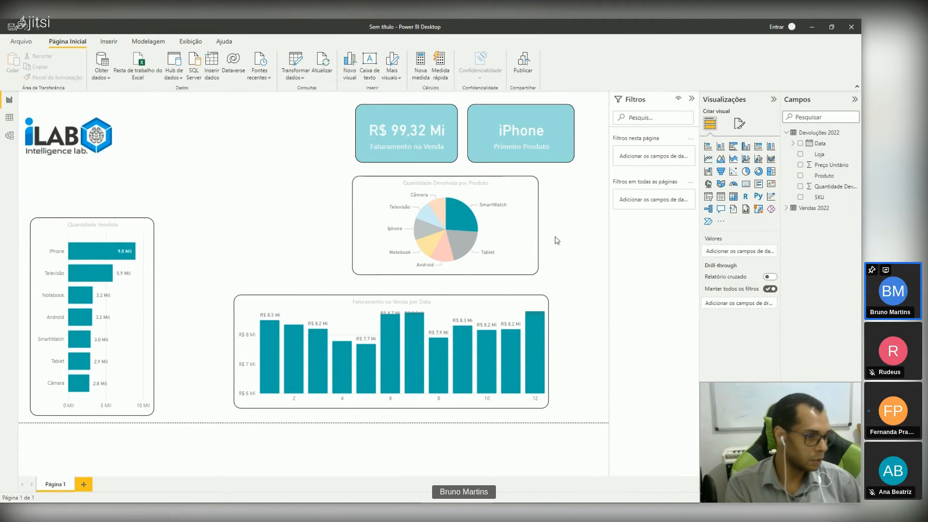
Step: Recolour the SmartWatch slice of the Quantidade Devolvida pie chart with a custom bright red
{"action": "left_click", "coordinate": [463, 219]}
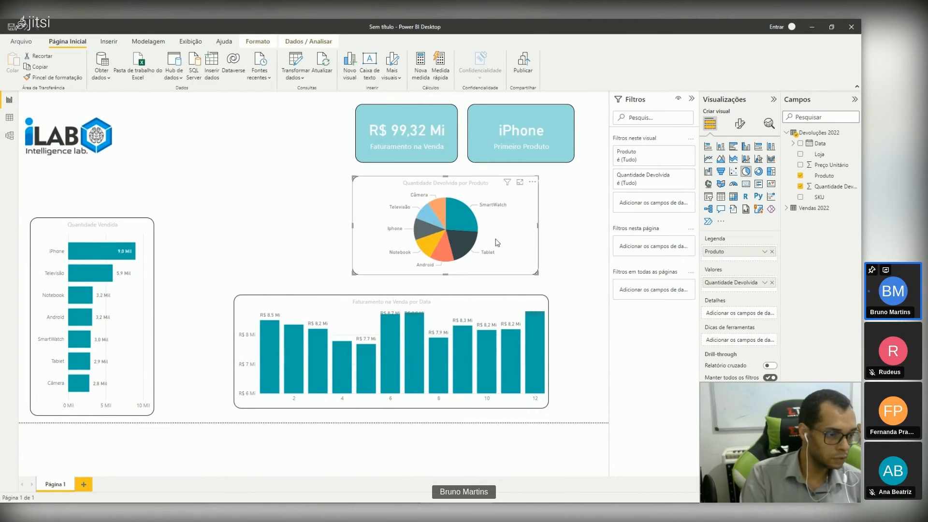
{"action": "left_click", "coordinate": [454, 216]}
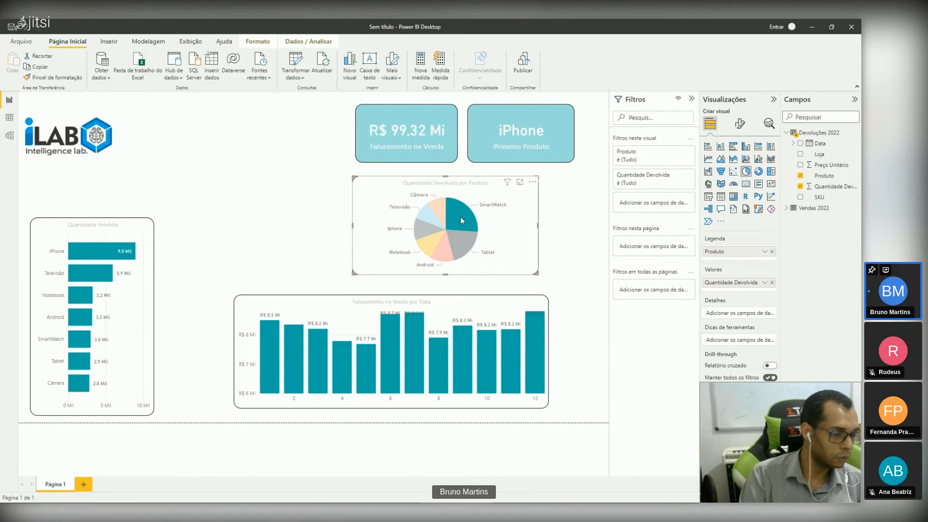
{"action": "left_click", "coordinate": [741, 124]}
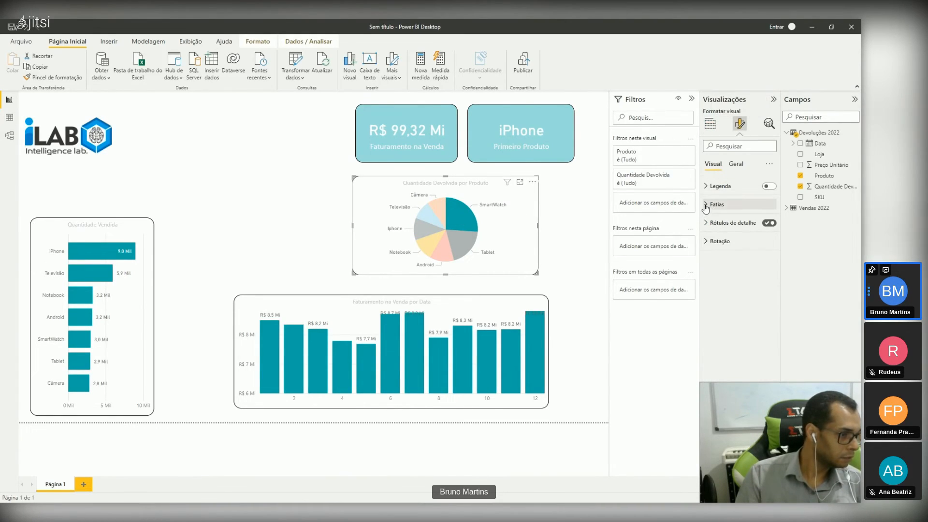
{"action": "left_click", "coordinate": [706, 206]}
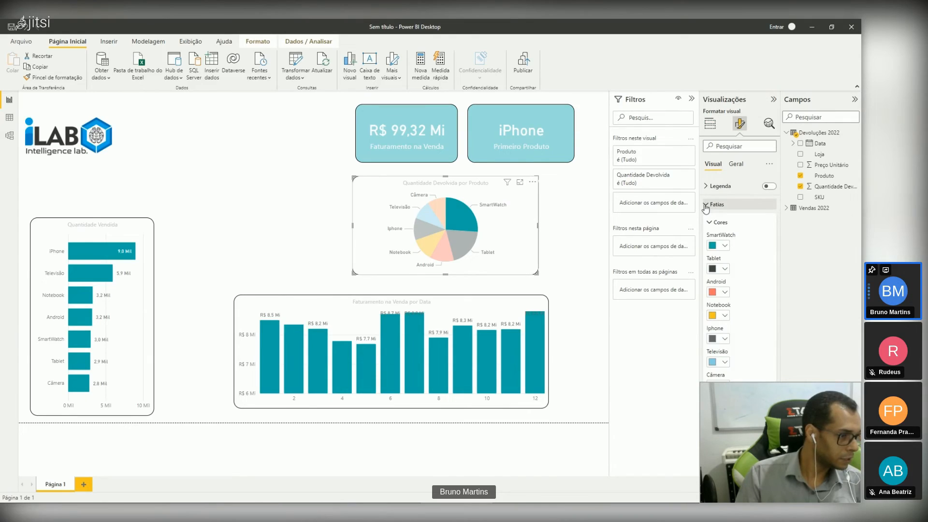
{"action": "left_click", "coordinate": [725, 247]}
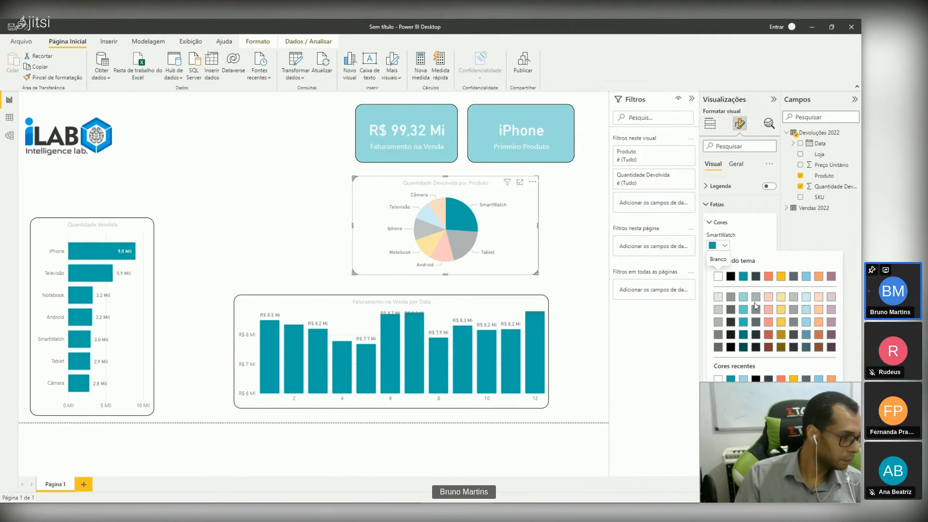
{"action": "left_click", "coordinate": [727, 395]}
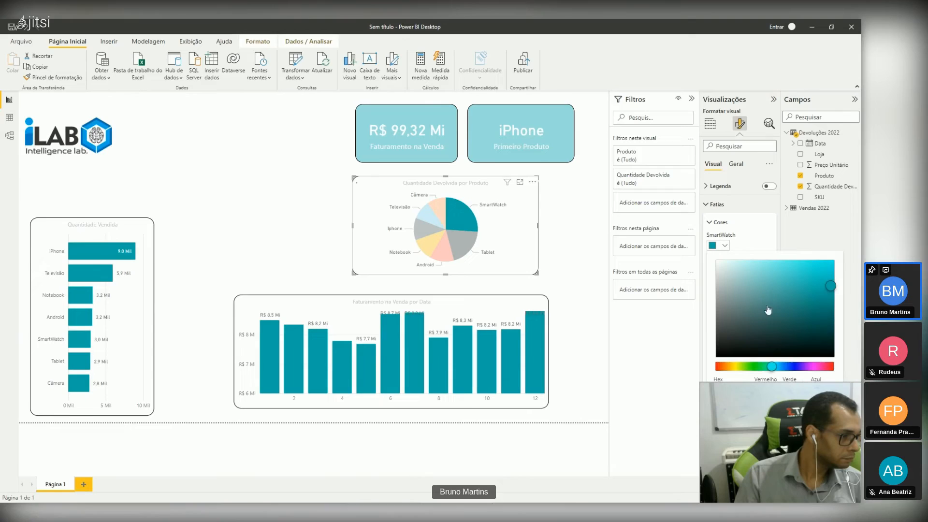
{"action": "left_click", "coordinate": [716, 367]}
{"action": "left_click_drag", "start_coordinate": [841, 275], "coordinate": [843, 261]}
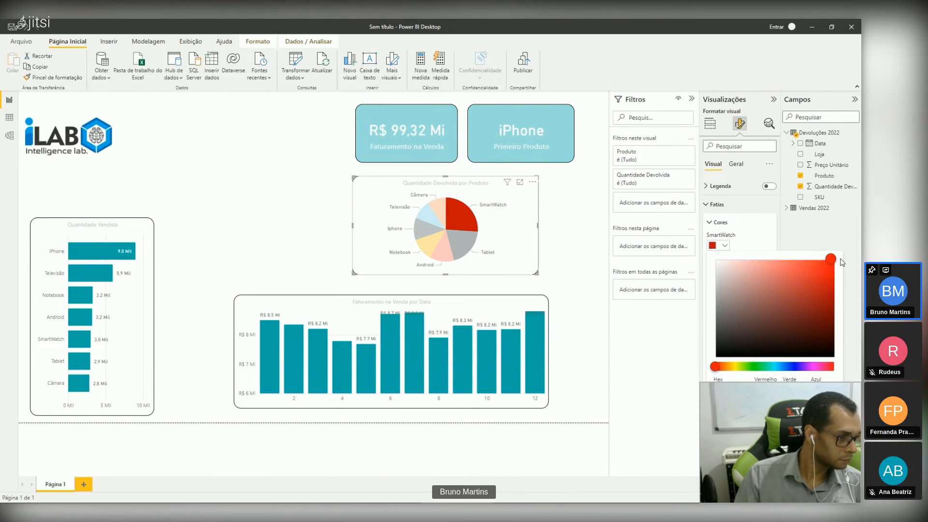
{"action": "left_click", "coordinate": [598, 333]}
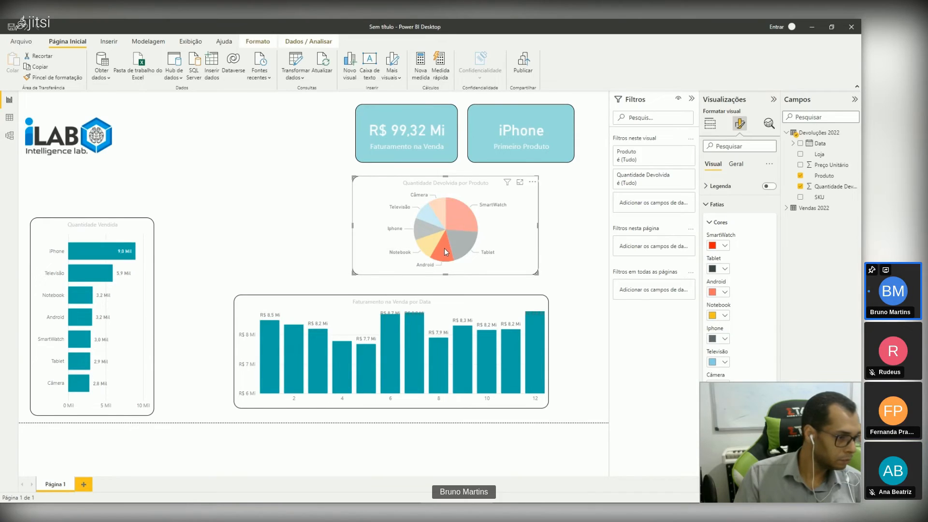
Step: Set the pie chart's Android slice to a darker shade of the theme's light blue and clear the slice highlight
{"action": "left_click", "coordinate": [725, 293]}
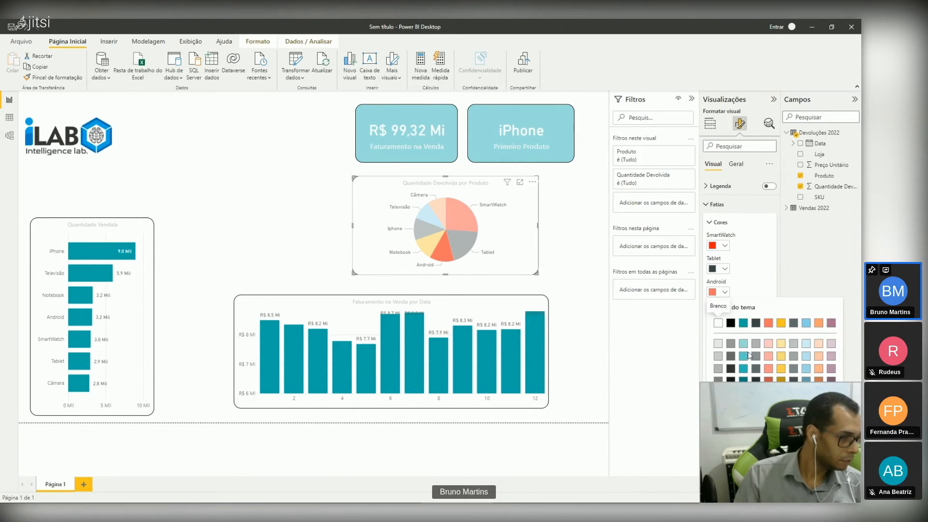
{"action": "left_click", "coordinate": [808, 379]}
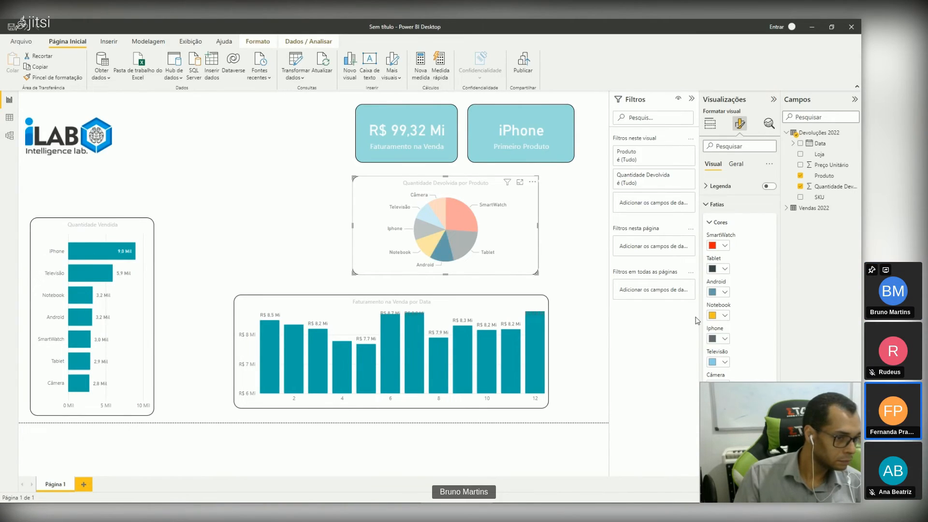
{"action": "left_click", "coordinate": [561, 232]}
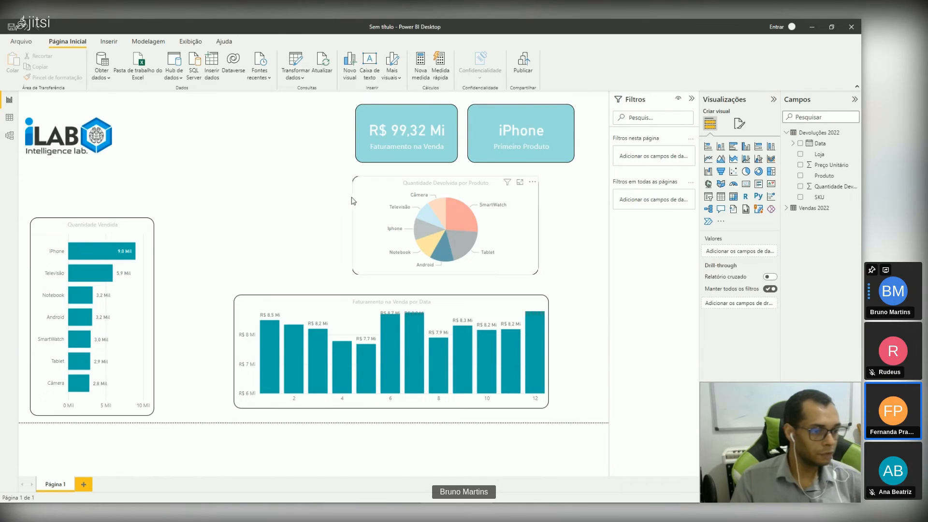
{"action": "left_click", "coordinate": [405, 112]}
{"action": "left_click", "coordinate": [379, 208]}
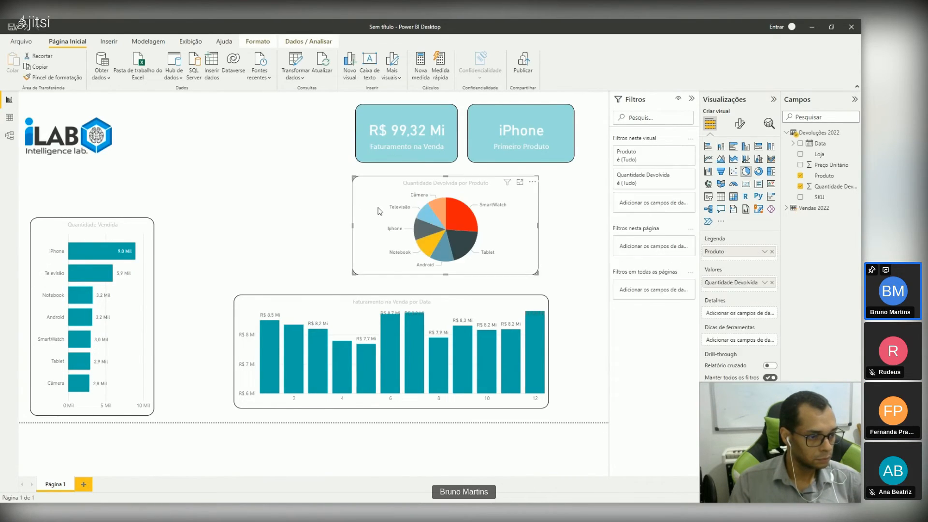
{"action": "left_click", "coordinate": [294, 202]}
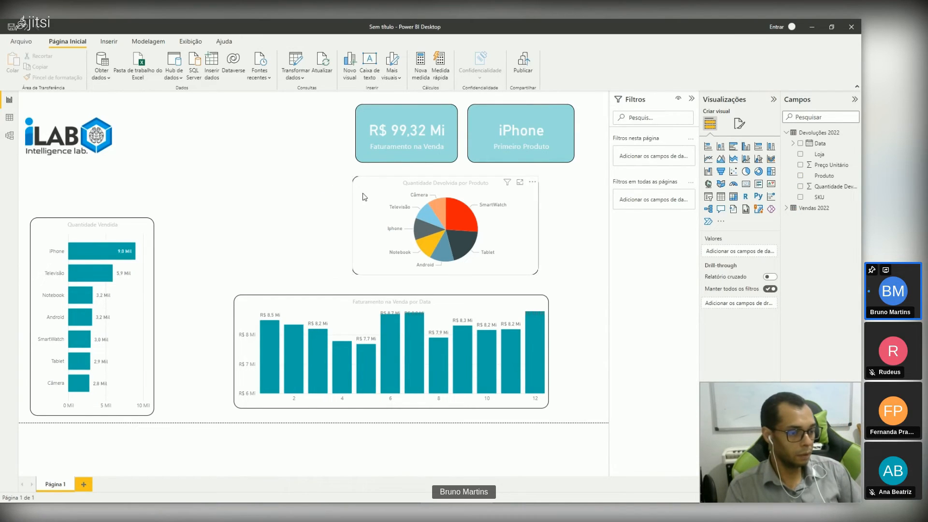
Step: Shift the pie chart and the column chart right towards the iPhone card's right edge, and make the pie chart slightly wider and taller
{"action": "left_click_drag", "start_coordinate": [379, 197], "coordinate": [393, 197]}
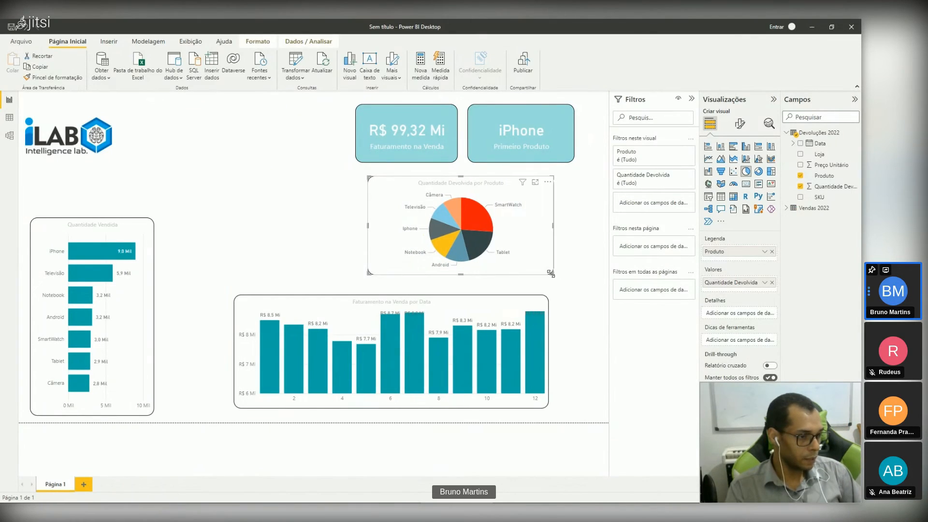
{"action": "left_click_drag", "start_coordinate": [551, 273], "coordinate": [565, 265]}
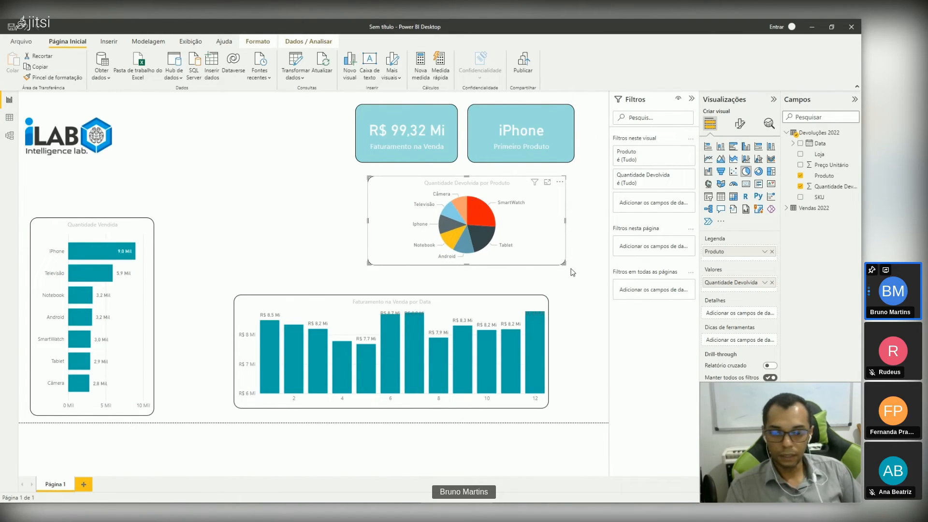
{"action": "left_click_drag", "start_coordinate": [489, 313], "coordinate": [507, 311]}
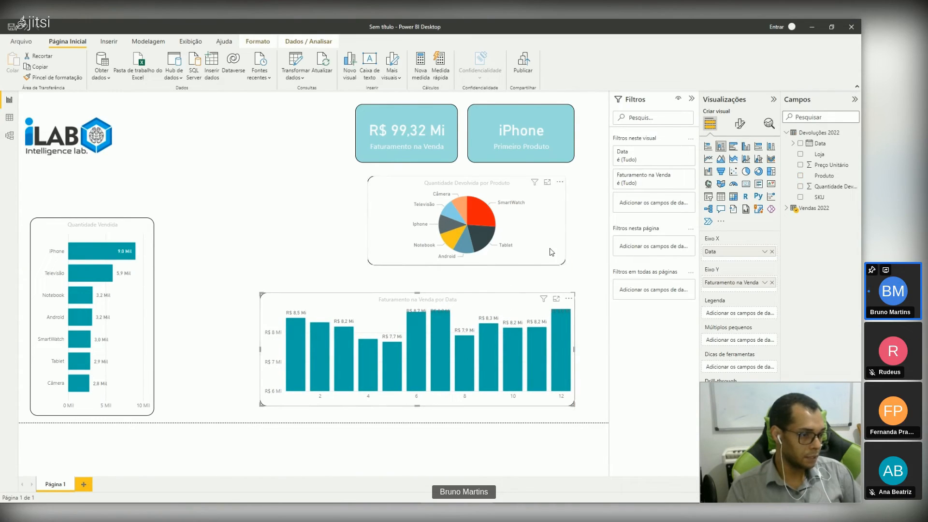
{"action": "left_click_drag", "start_coordinate": [565, 265], "coordinate": [571, 278]}
{"action": "left_click", "coordinate": [272, 172]}
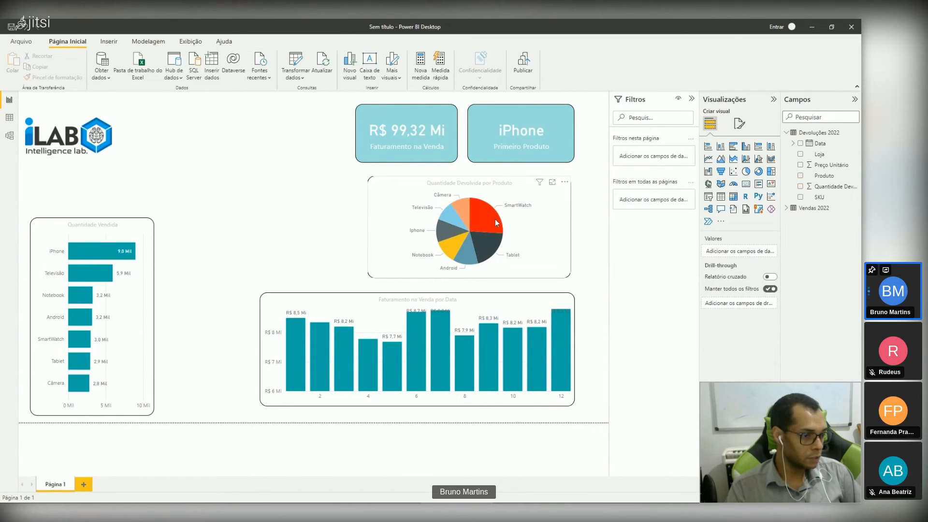
Step: Highlight the SmartWatch and Iphone slices of the pie chart in turn, finishing with SmartWatch
{"action": "left_click", "coordinate": [497, 226]}
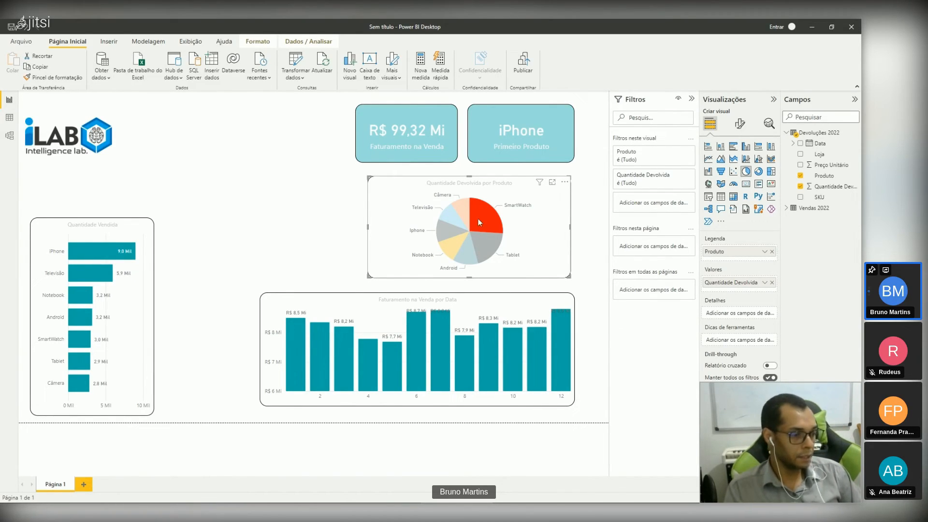
{"action": "left_click", "coordinate": [273, 211]}
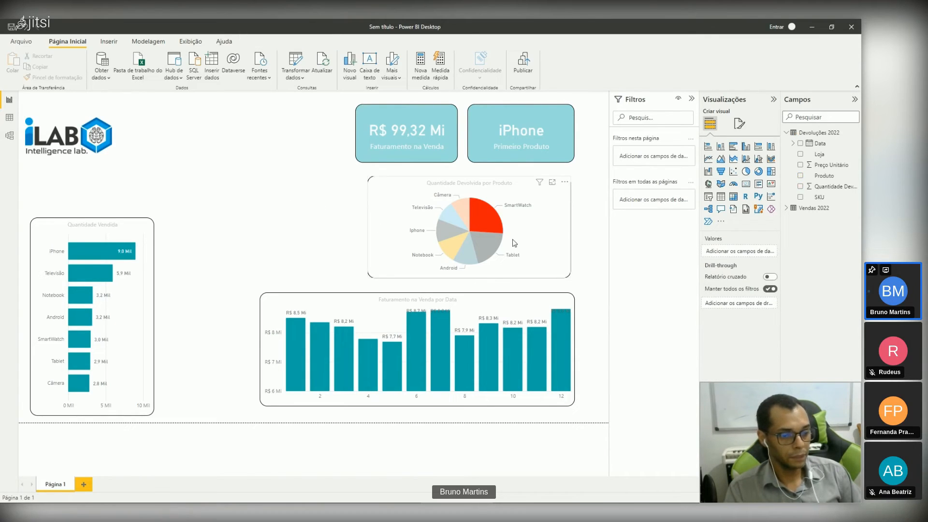
{"action": "left_click", "coordinate": [457, 236]}
{"action": "left_click", "coordinate": [451, 230]}
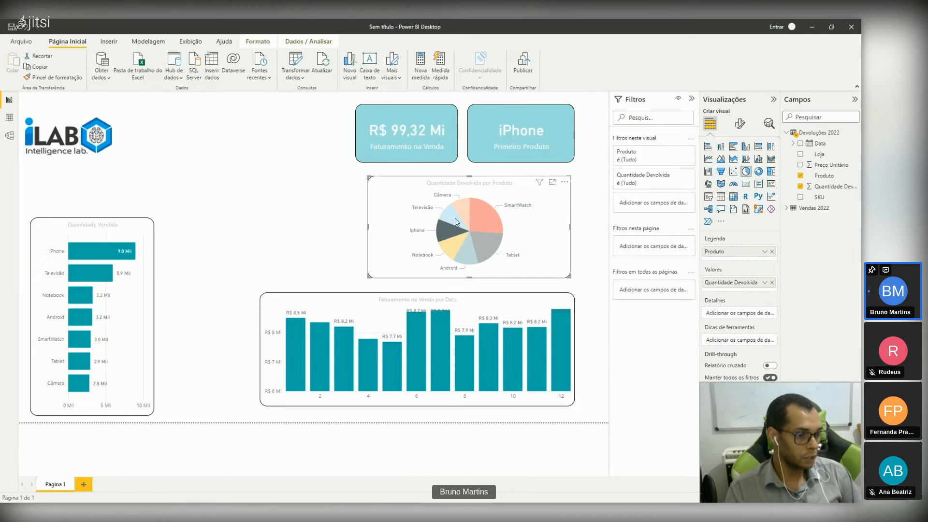
{"action": "left_click", "coordinate": [480, 213]}
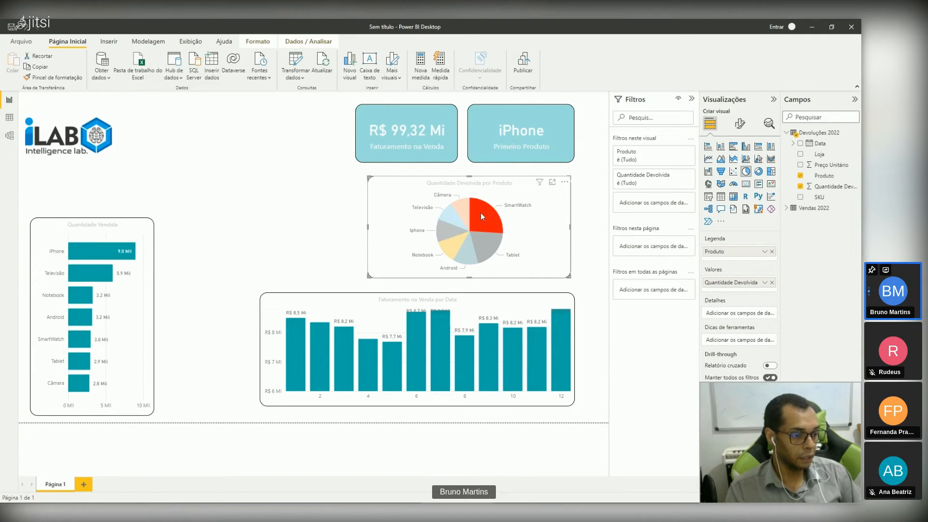
{"action": "left_click", "coordinate": [337, 231]}
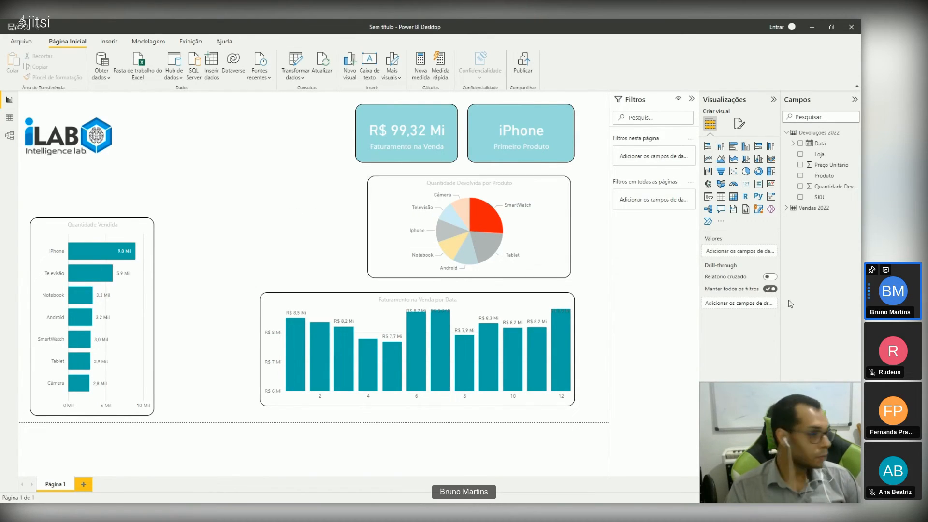
Step: Add an empty map visual to the report in the free area between the logo and the cards
{"action": "double_click", "coordinate": [271, 216]}
{"action": "key", "text": "Delete"}
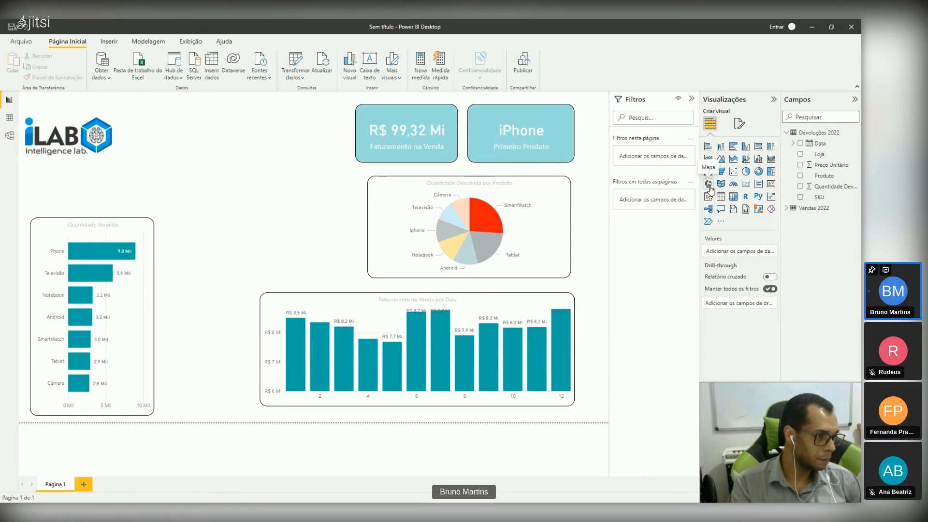
{"action": "left_click", "coordinate": [709, 184]}
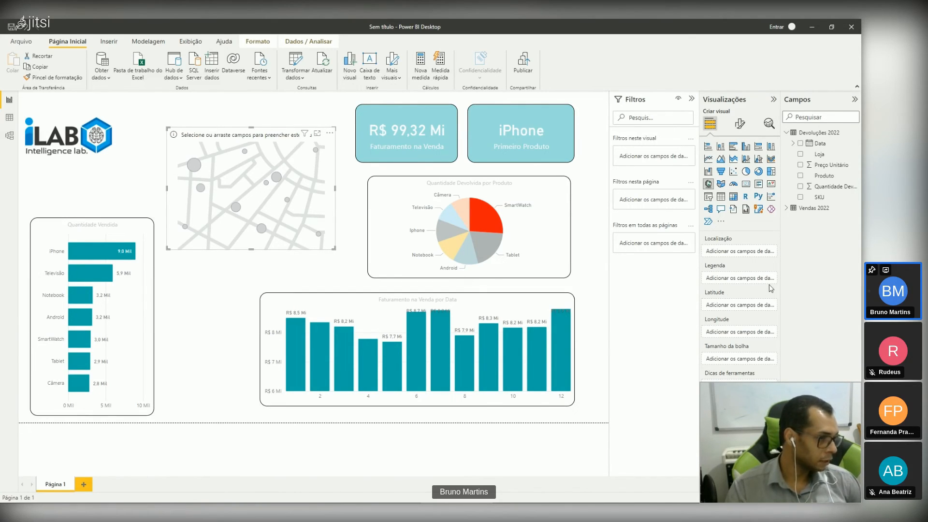
Step: Expand only the Vendas 2022 field list and show that table's rows in the data view
{"action": "left_click", "coordinate": [786, 211]}
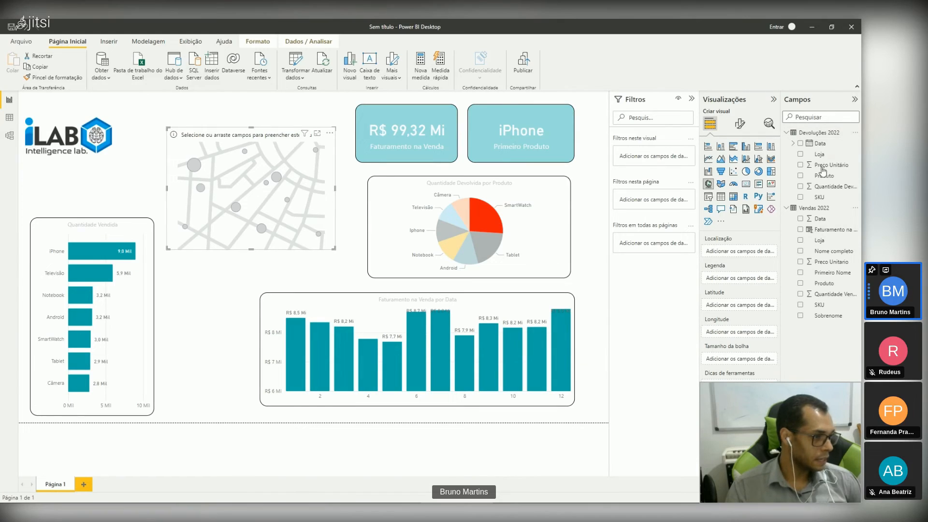
{"action": "left_click", "coordinate": [855, 100]}
{"action": "left_click", "coordinate": [856, 100]}
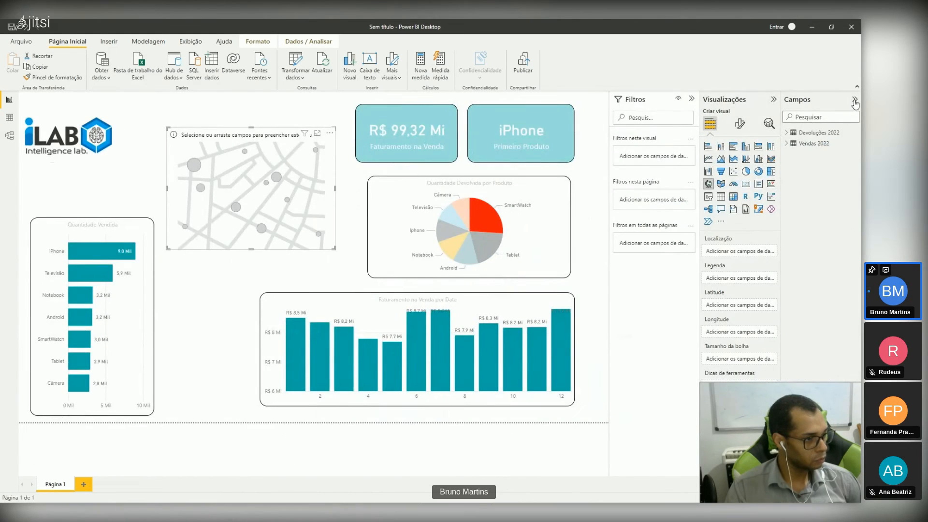
{"action": "left_click", "coordinate": [798, 144]}
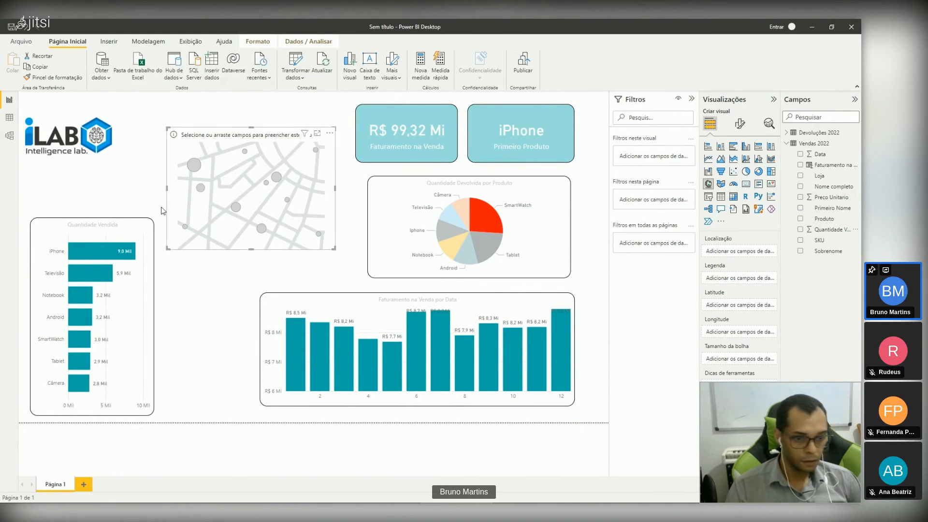
{"action": "left_click", "coordinate": [9, 118]}
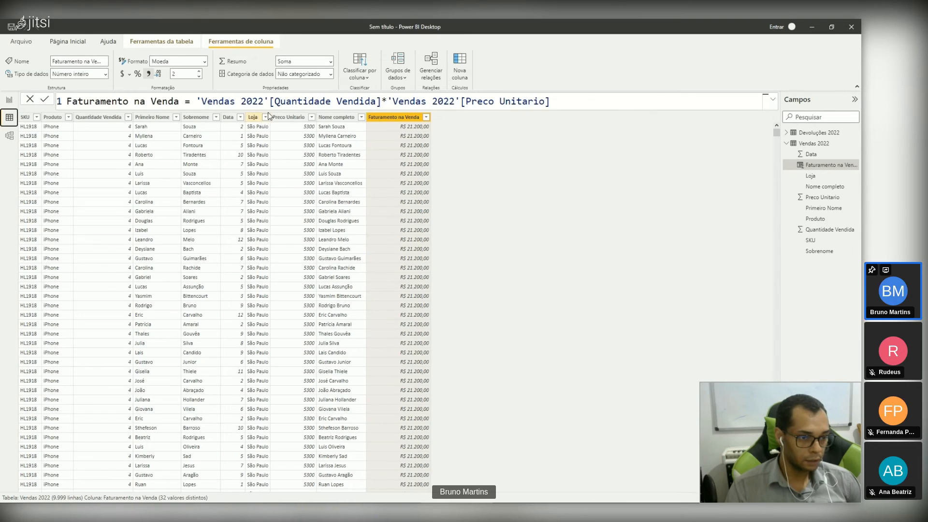
Step: Widen the Loja column of the Vendas 2022 table and look through its store values
{"action": "left_click_drag", "start_coordinate": [268, 116], "coordinate": [290, 117]}
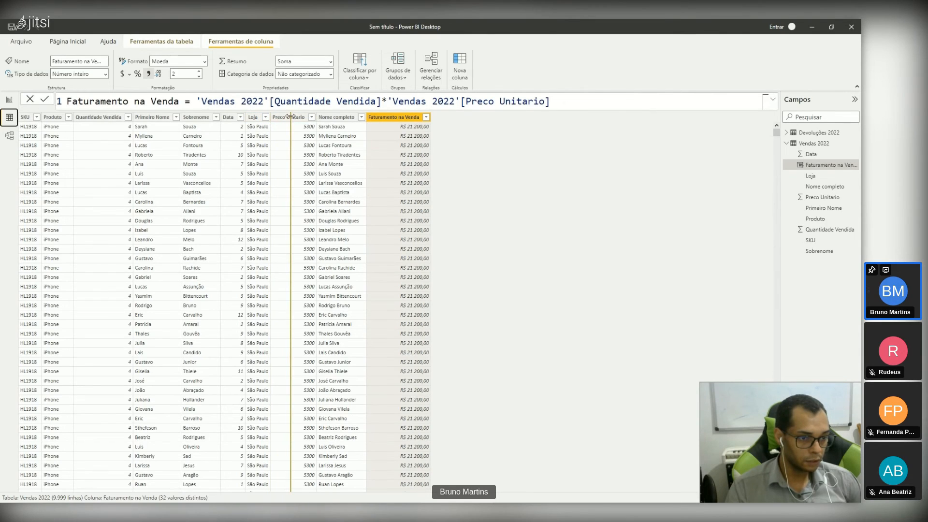
{"action": "left_click", "coordinate": [269, 118]}
{"action": "scroll", "coordinate": [267, 290], "scroll_direction": "down", "scroll_amount": 15}
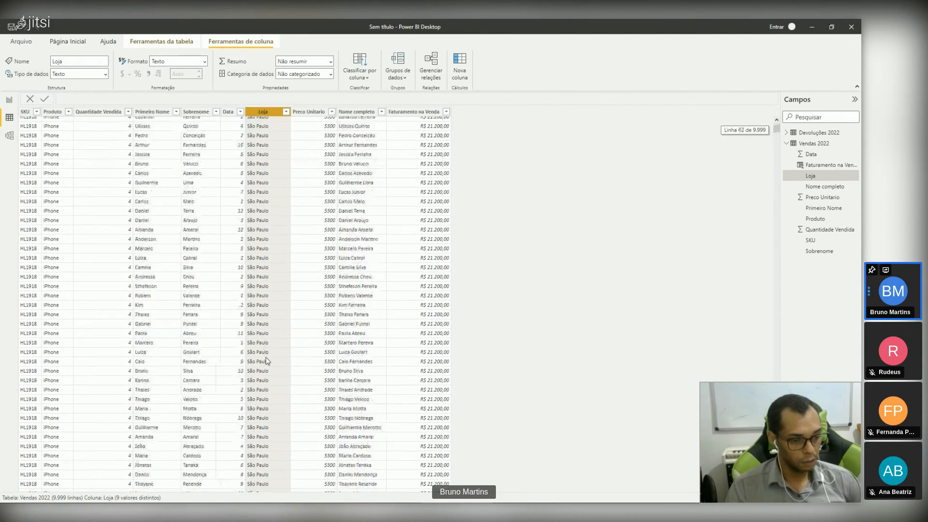
{"action": "scroll", "coordinate": [267, 360], "scroll_direction": "down", "scroll_amount": 14}
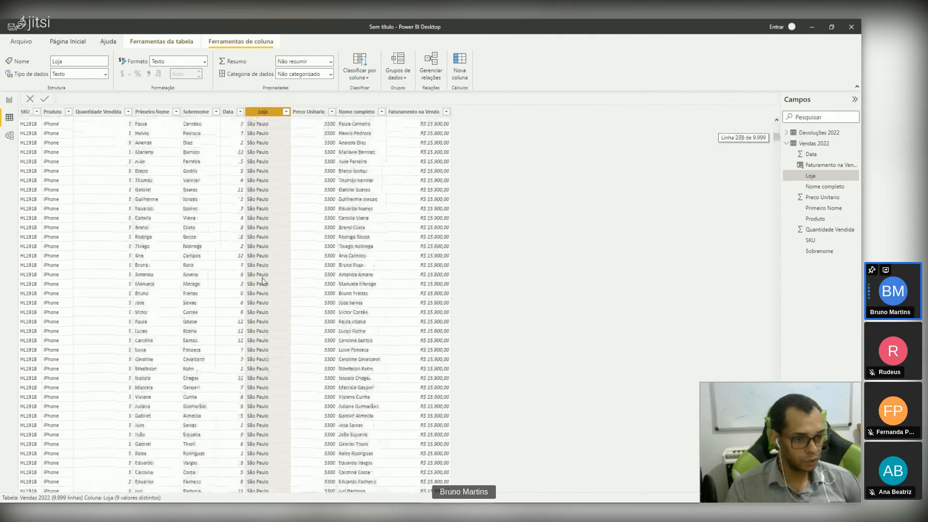
Step: In the report view, assign Loja as the map's location and Quantidade Vendida as its bubble size
{"action": "left_click", "coordinate": [9, 99]}
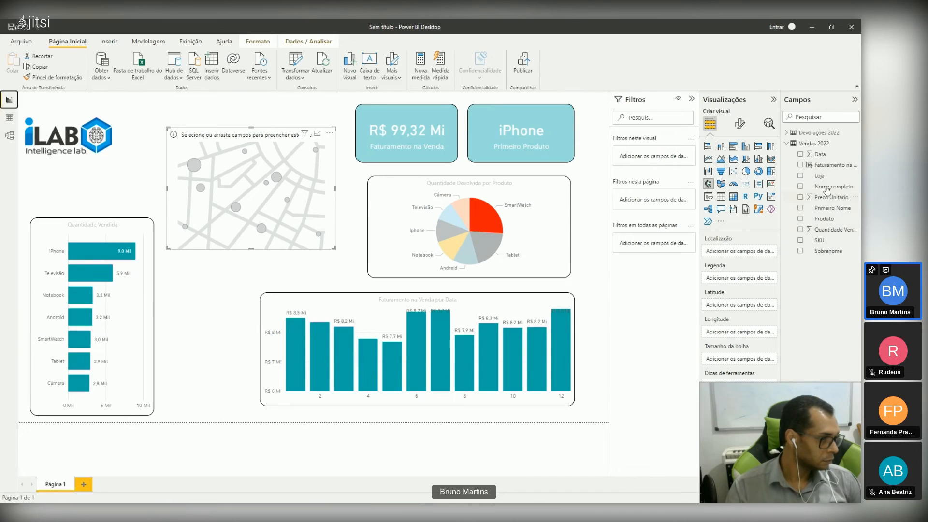
{"action": "left_click_drag", "start_coordinate": [817, 183], "coordinate": [741, 252]}
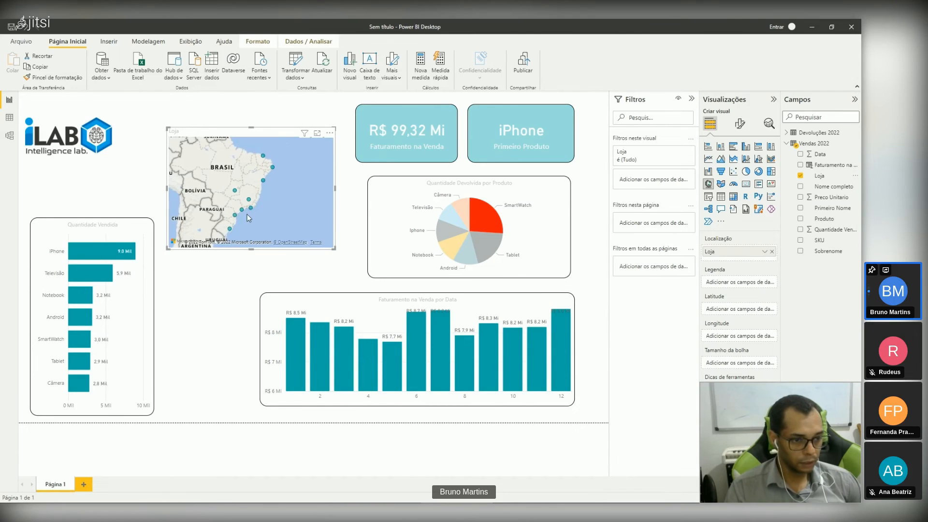
{"action": "scroll", "coordinate": [248, 214], "scroll_direction": "up", "scroll_amount": 3}
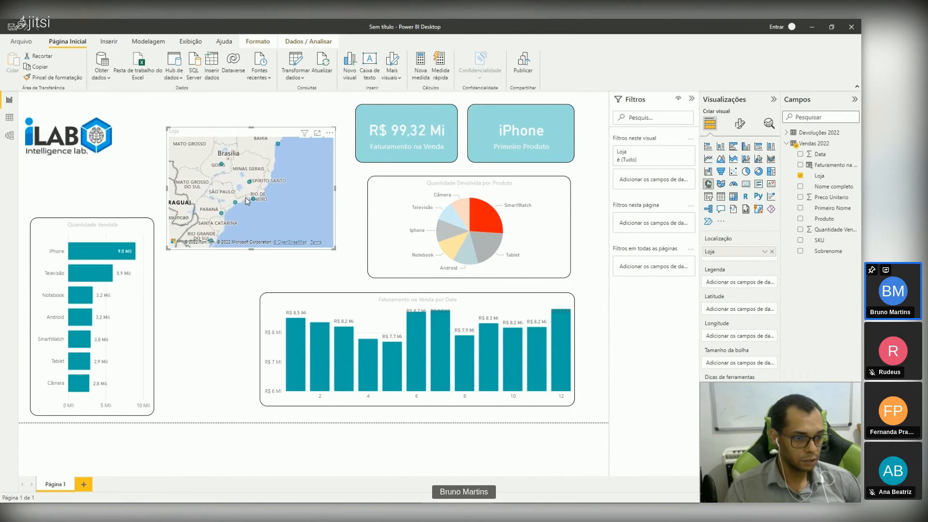
{"action": "scroll", "coordinate": [246, 199], "scroll_direction": "up", "scroll_amount": 2}
{"action": "scroll", "coordinate": [246, 201], "scroll_direction": "down", "scroll_amount": 3}
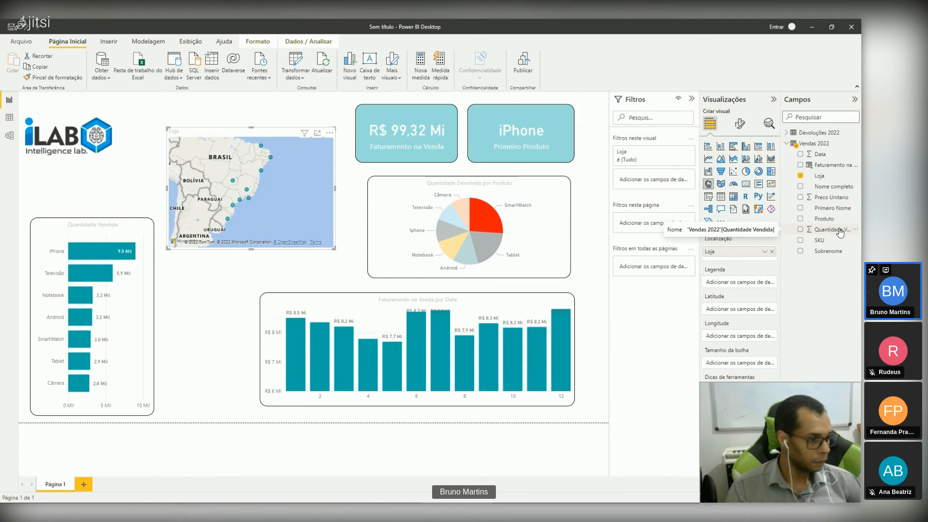
{"action": "left_click_drag", "start_coordinate": [840, 233], "coordinate": [754, 364]}
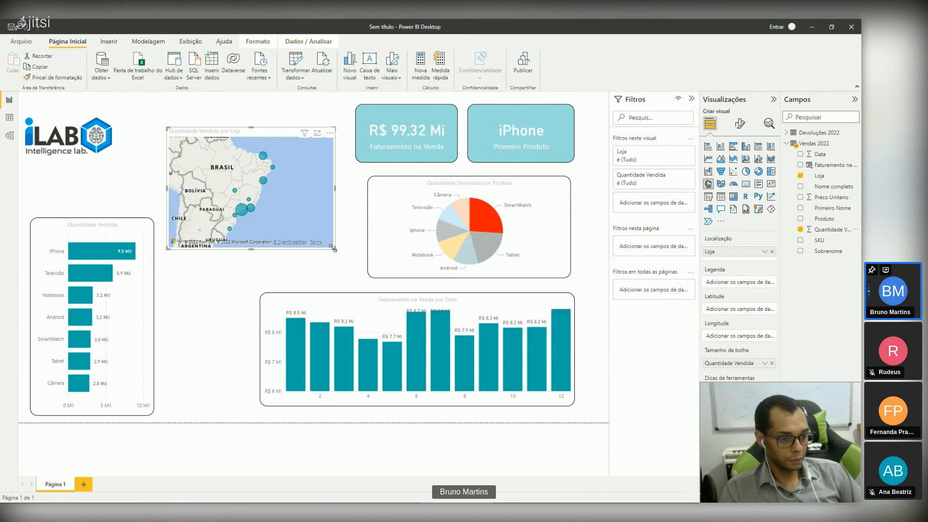
{"action": "mouse_move", "coordinate": [335, 248]}
{"action": "left_mouse_down"}
{"action": "mouse_move", "coordinate": [346, 264]}
{"action": "mouse_move", "coordinate": [337, 249]}
{"action": "left_mouse_up"}
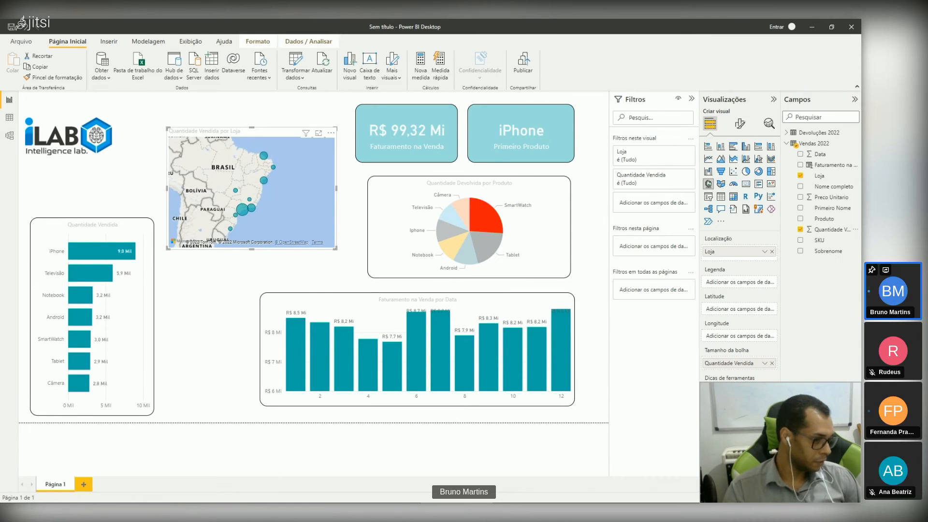
Step: Try the heat map and the Aéreo style on the map visual, and settle on the Escuro style
{"action": "left_click", "coordinate": [739, 123]}
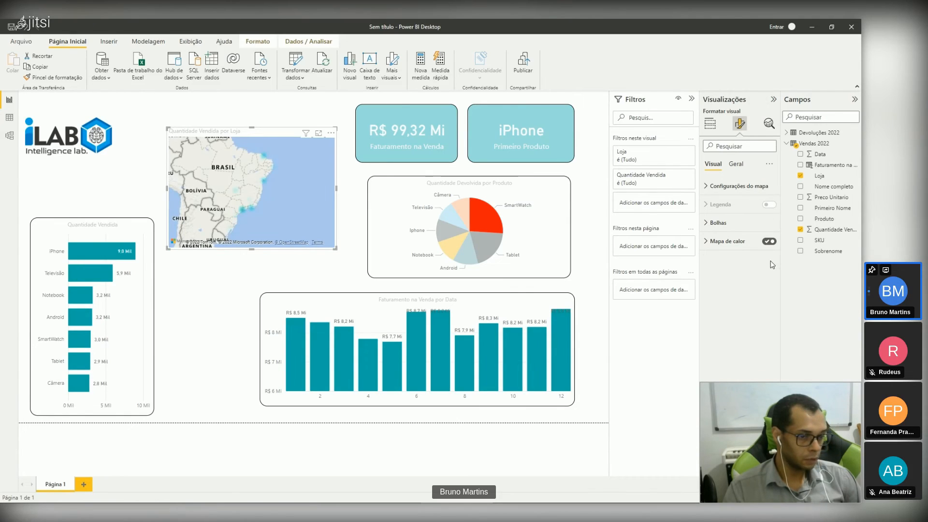
{"action": "left_click", "coordinate": [769, 241]}
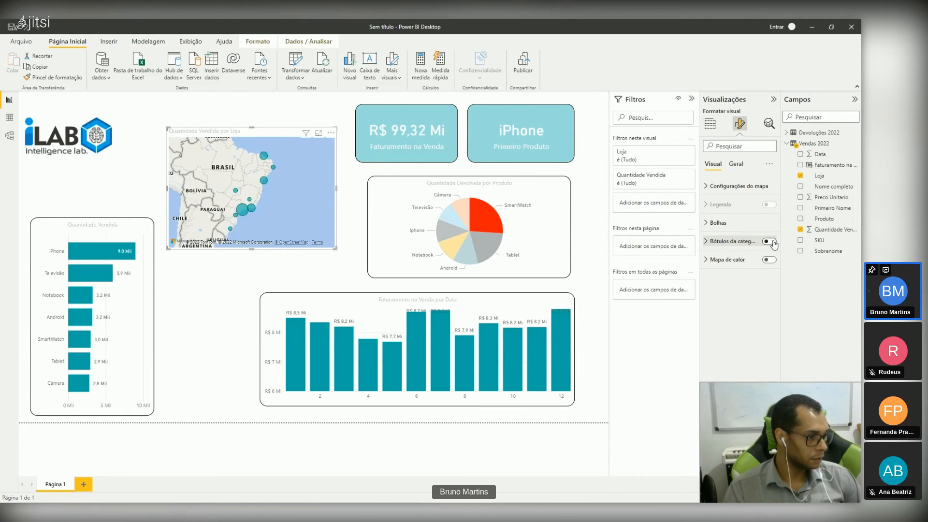
{"action": "left_click", "coordinate": [705, 186]}
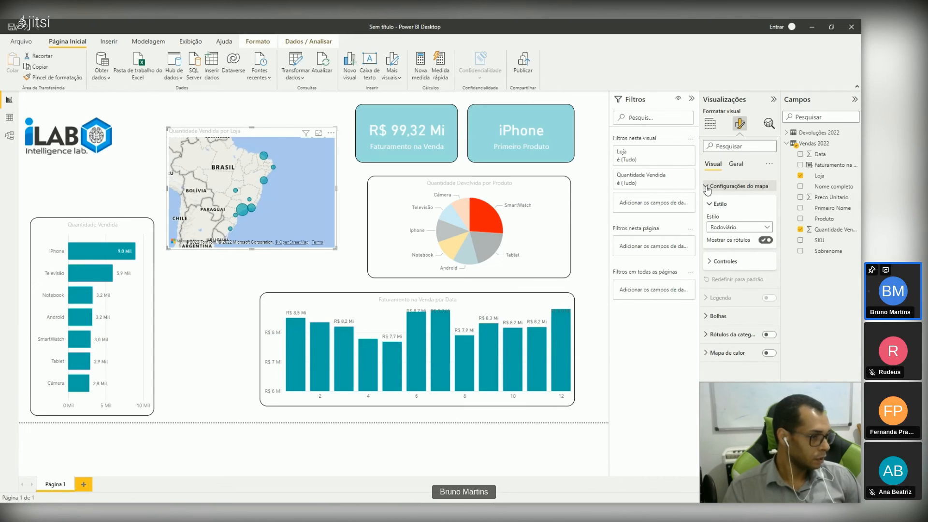
{"action": "left_click", "coordinate": [763, 230]}
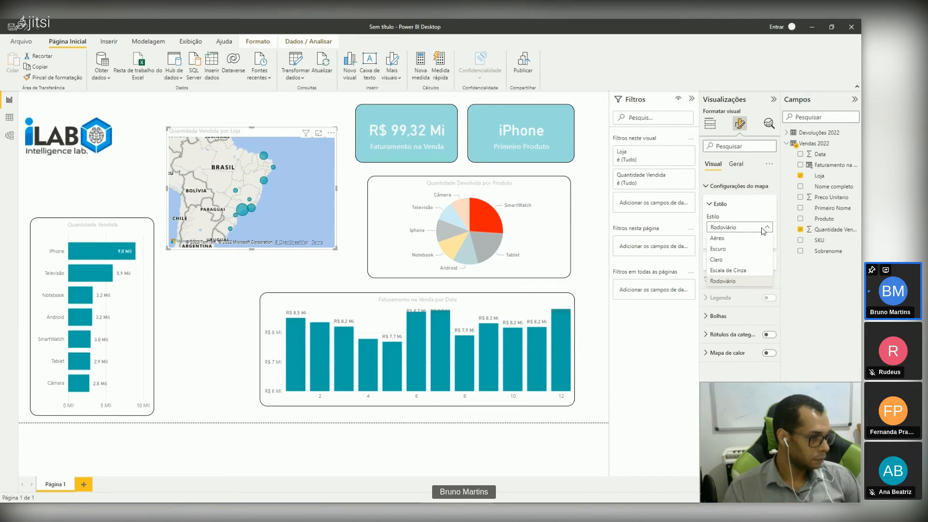
{"action": "left_click", "coordinate": [751, 239]}
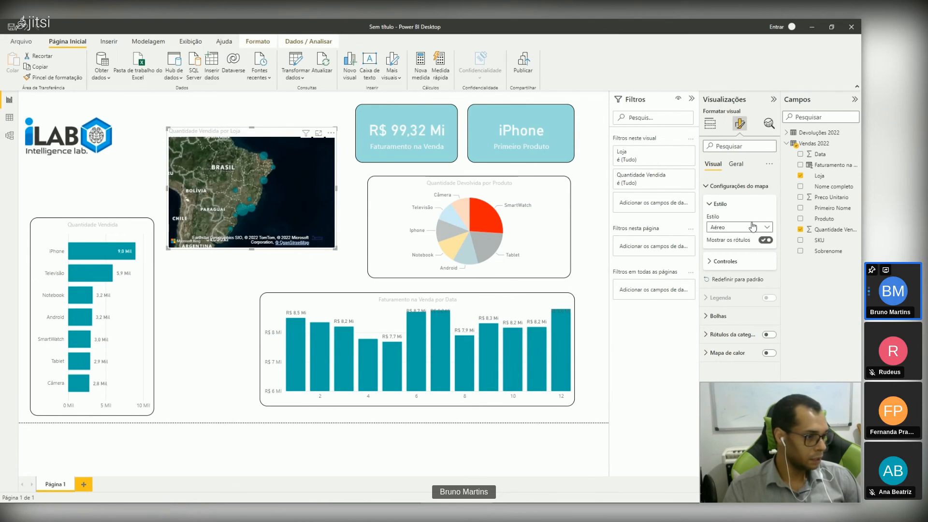
{"action": "left_click", "coordinate": [754, 228]}
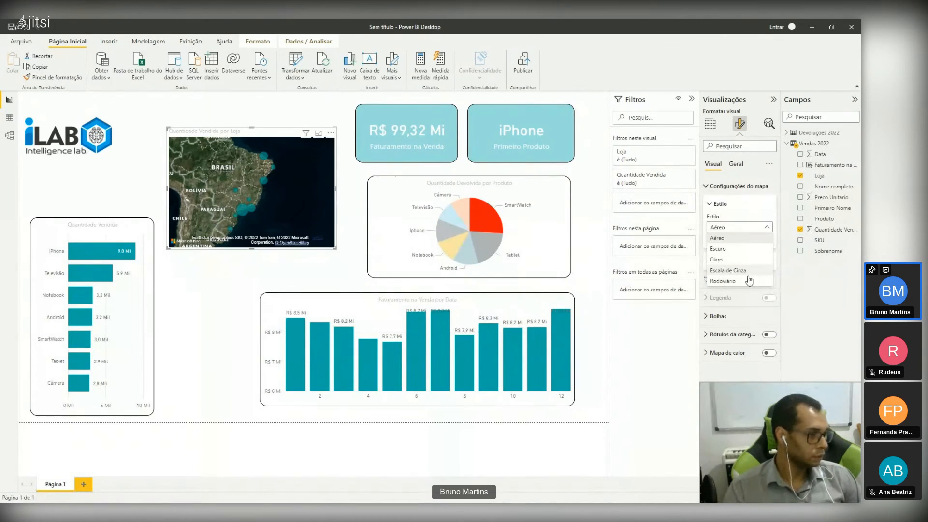
{"action": "left_click", "coordinate": [750, 252]}
{"action": "left_click", "coordinate": [203, 294]}
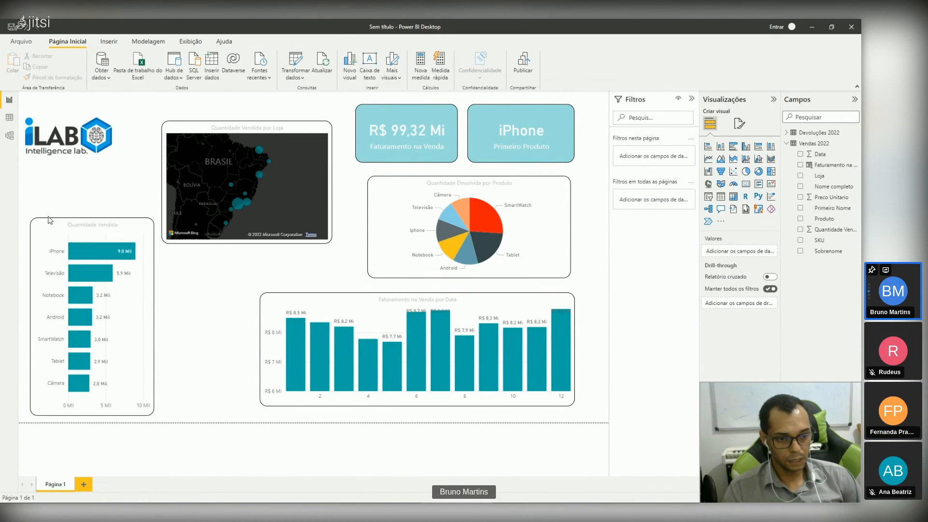
Step: Move the Quantidade Vendida bar chart up beneath the logo and extend its lower edge level with the column chart's
{"action": "left_click_drag", "start_coordinate": [51, 235], "coordinate": [50, 194]}
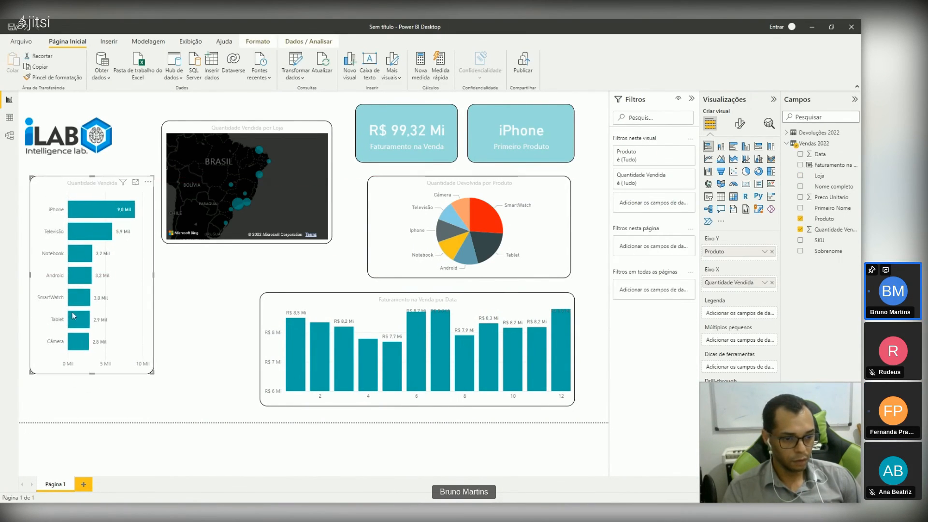
{"action": "left_click_drag", "start_coordinate": [153, 373], "coordinate": [152, 406]}
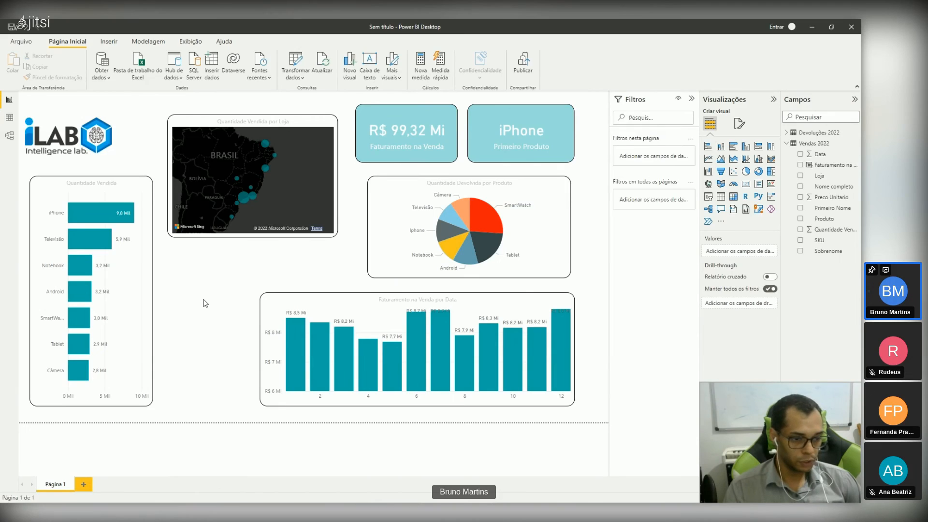
{"action": "double_click", "coordinate": [205, 303]}
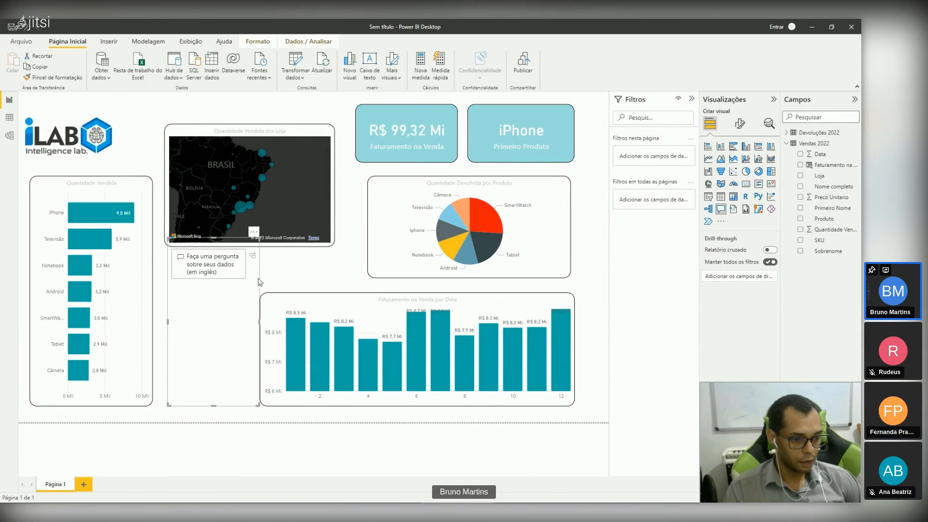
{"action": "key", "text": "Delete"}
Step: Set the report page's wallpaper colour to black
{"action": "left_click", "coordinate": [740, 123]}
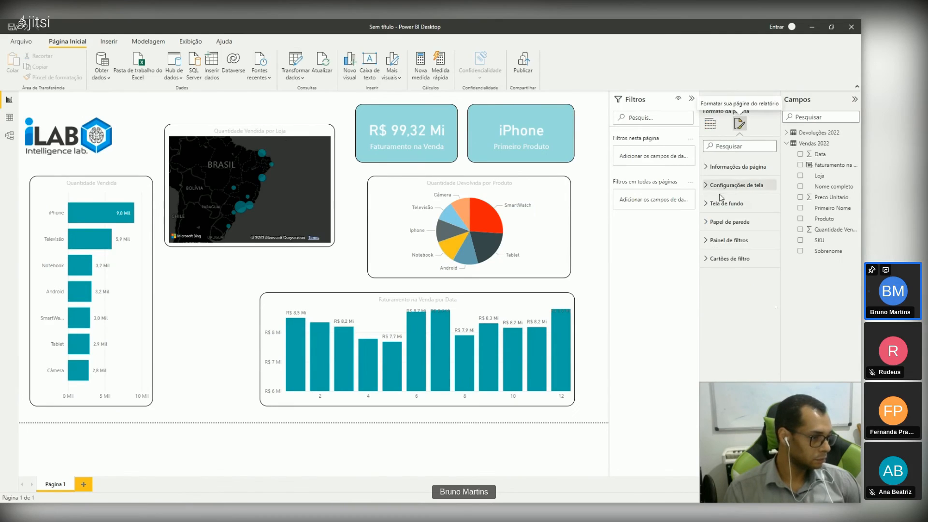
{"action": "left_click", "coordinate": [706, 223]}
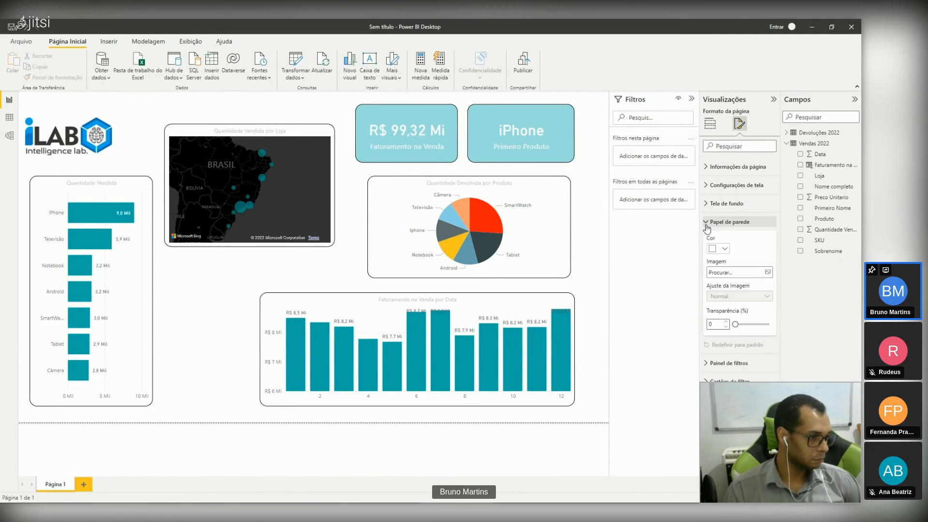
{"action": "left_click", "coordinate": [725, 248]}
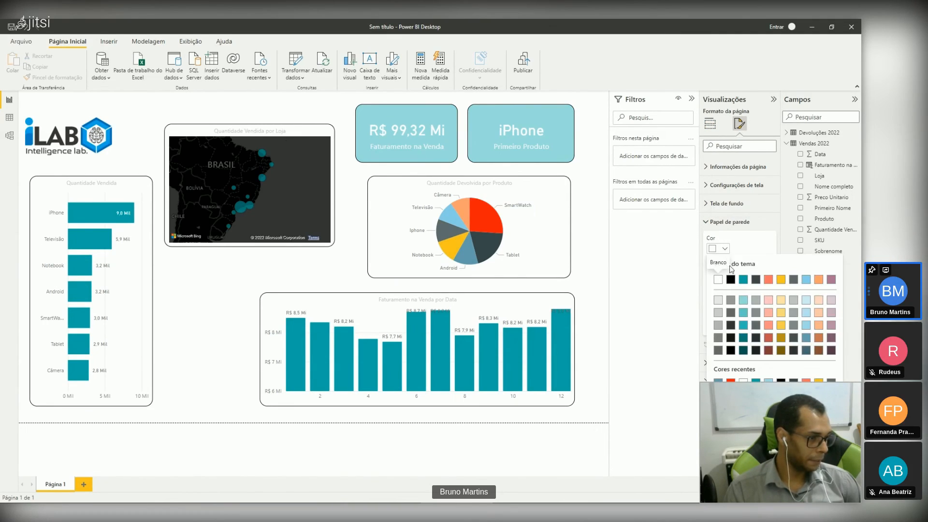
{"action": "left_click", "coordinate": [731, 280]}
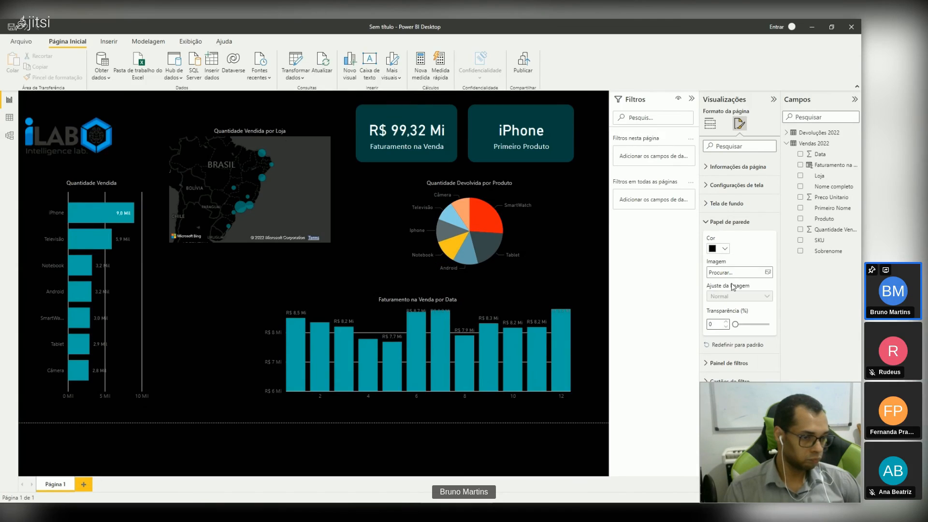
Step: Turn off the vertical gridlines of the Quantidade Vendida bar chart
{"action": "left_click", "coordinate": [117, 300]}
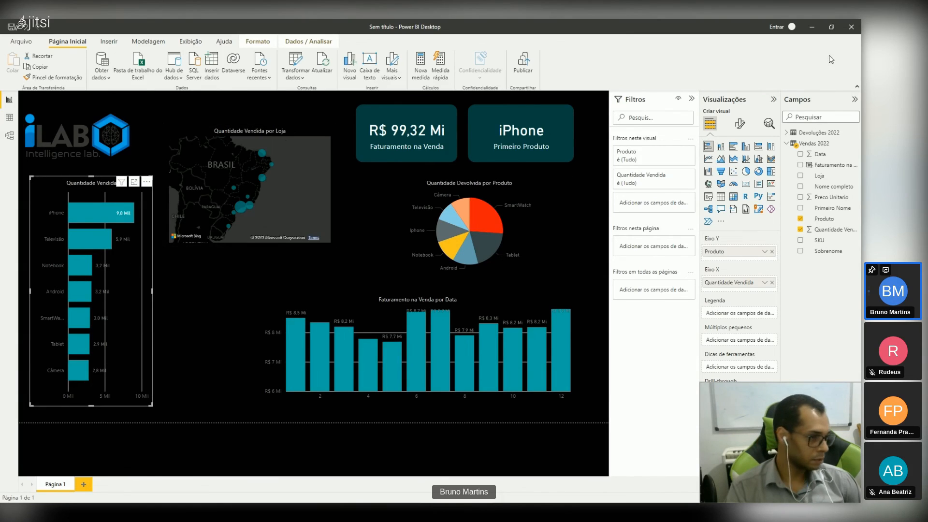
{"action": "left_click", "coordinate": [739, 124]}
{"action": "left_click", "coordinate": [709, 261]}
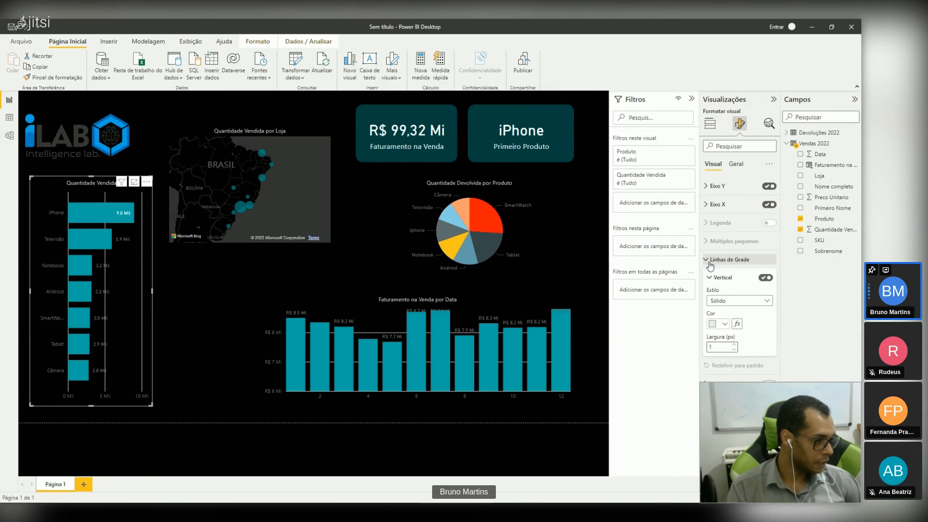
{"action": "left_click", "coordinate": [765, 278]}
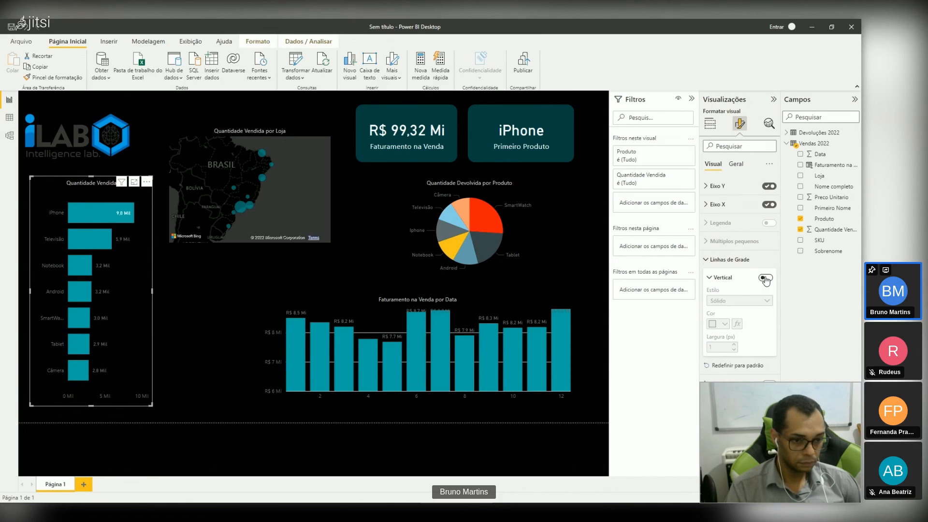
Step: Colour the bar chart's data labels and its Y-axis values white
{"action": "scroll", "coordinate": [766, 280], "scroll_direction": "down", "scroll_amount": 5}
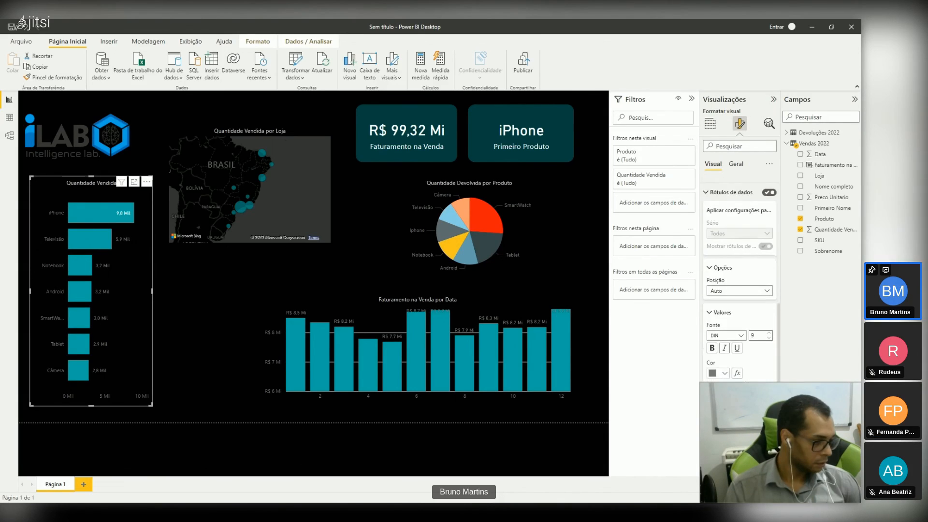
{"action": "left_click", "coordinate": [724, 374]}
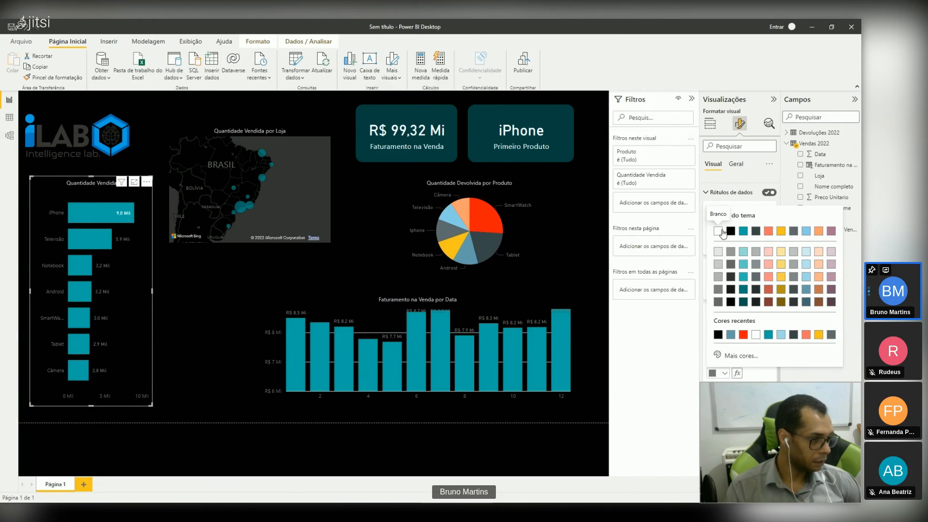
{"action": "left_click", "coordinate": [724, 232]}
{"action": "scroll", "coordinate": [724, 232], "scroll_direction": "up", "scroll_amount": 8}
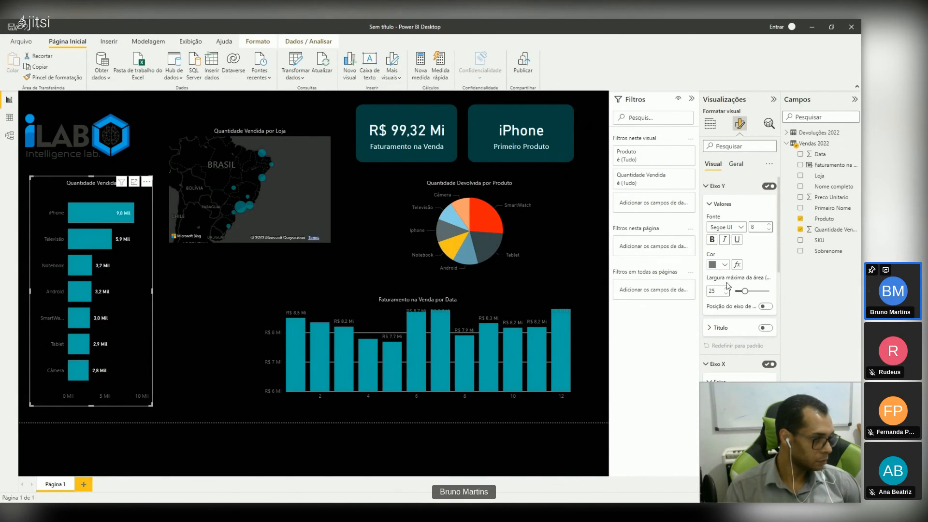
{"action": "left_click", "coordinate": [723, 264]}
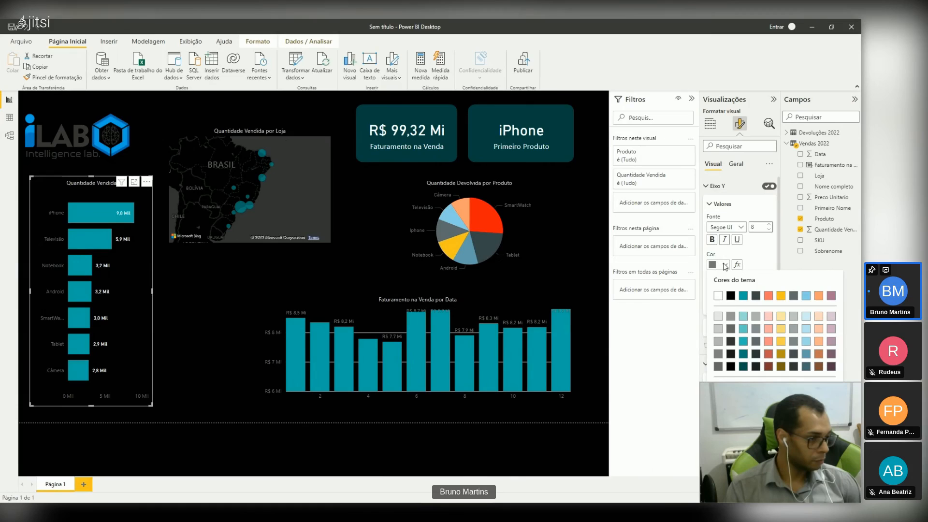
{"action": "left_click", "coordinate": [718, 295]}
Step: Copy the bar chart's formatting onto the Faturamento na Venda por Data column chart
{"action": "left_click", "coordinate": [101, 196]}
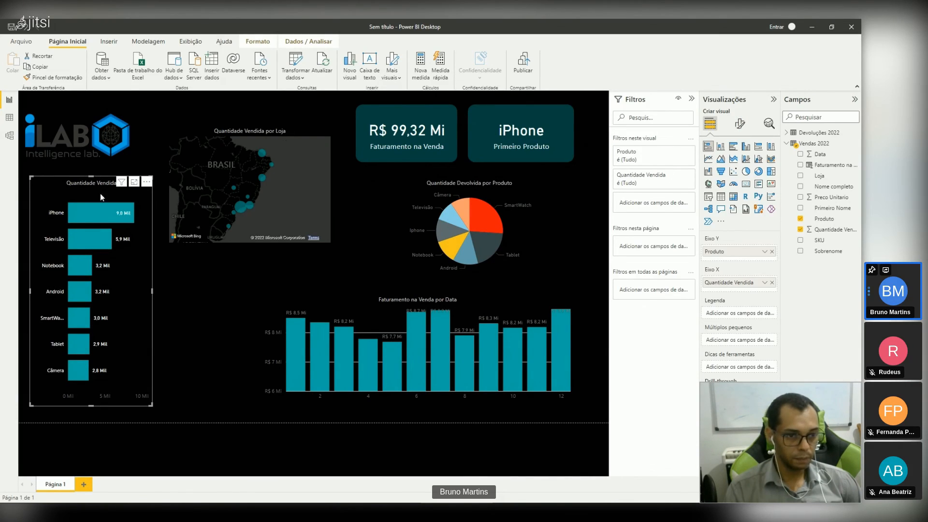
{"action": "left_click", "coordinate": [35, 80]}
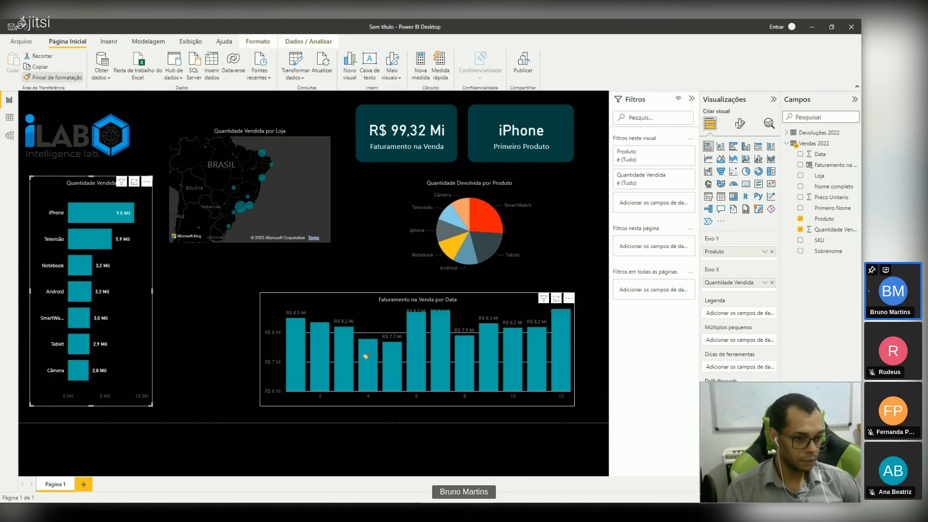
{"action": "left_click", "coordinate": [372, 314]}
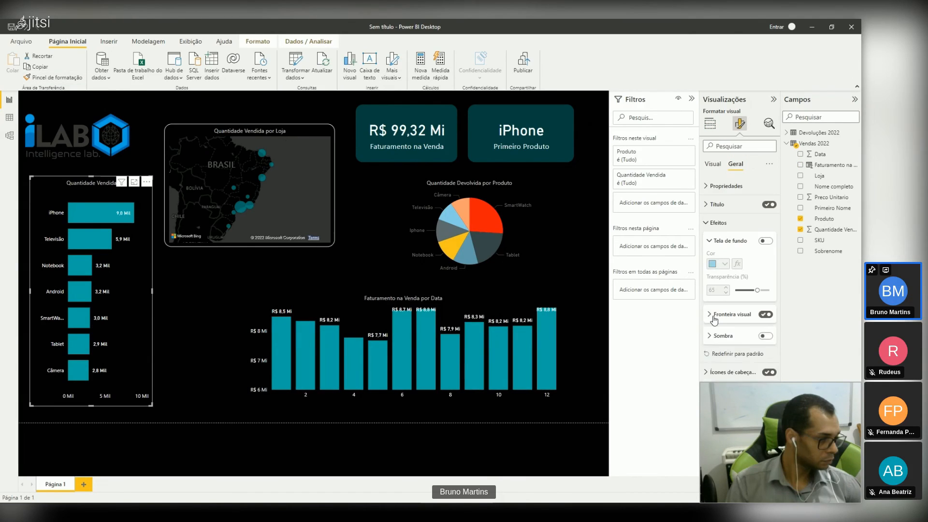
Step: Set the visual border colour of the Quantidade Vendida bar chart to white
{"action": "left_click", "coordinate": [712, 315]}
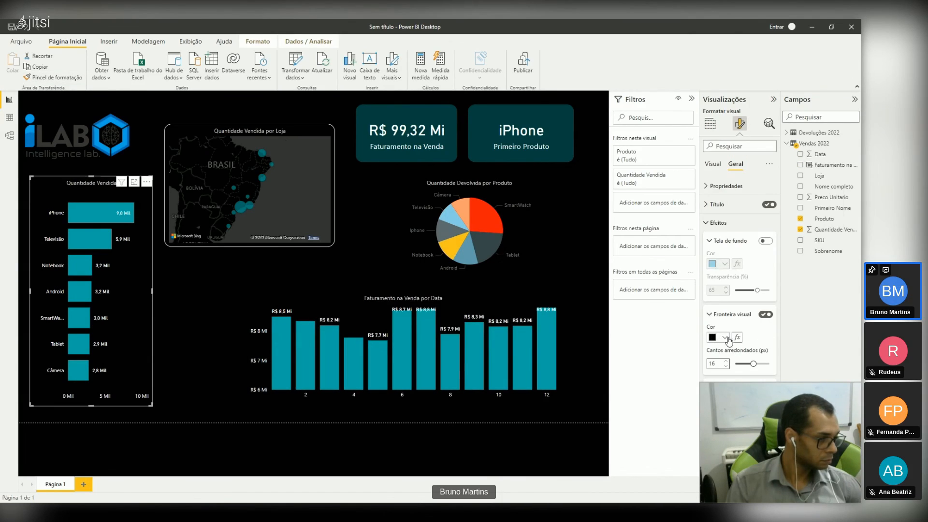
{"action": "left_click", "coordinate": [725, 337]}
{"action": "left_click", "coordinate": [715, 298]}
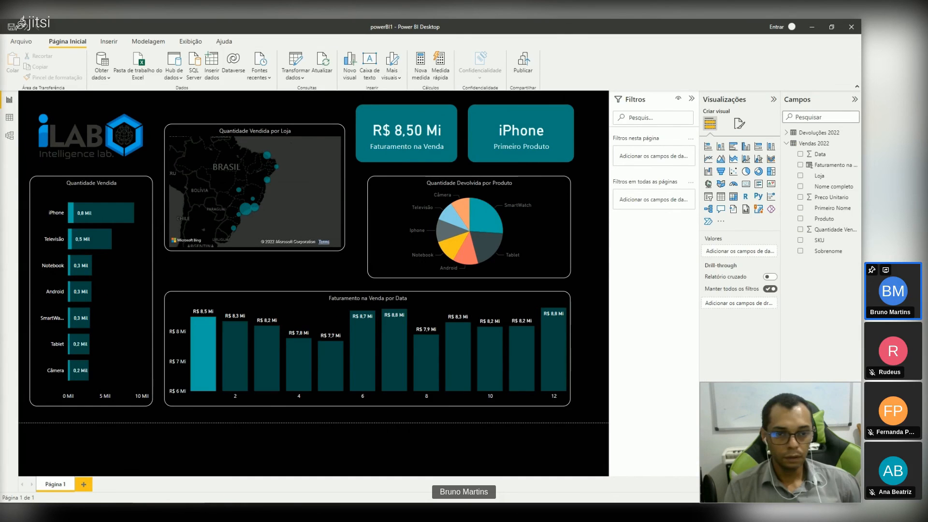
Step: Test the report's cross-filtering with the month 7 column and the pie chart's Android and Notebook slices
{"action": "left_click", "coordinate": [333, 197]}
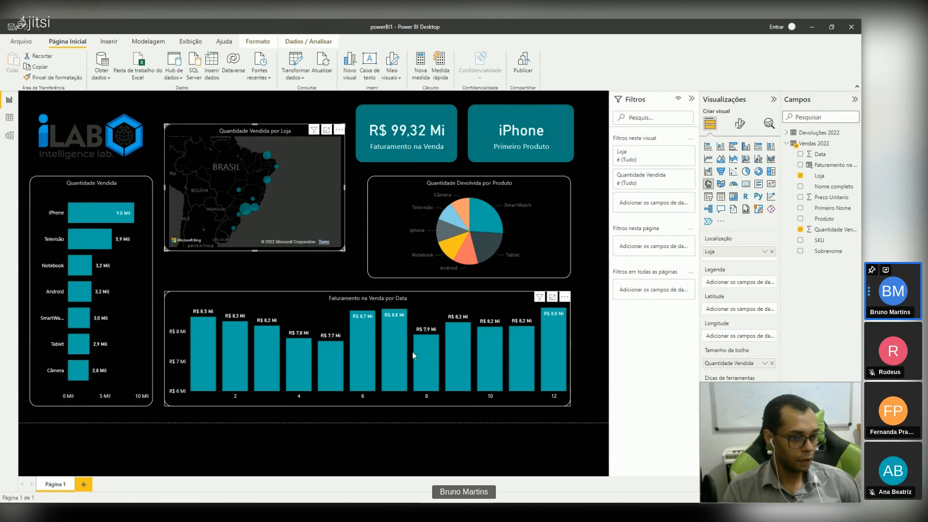
{"action": "left_click", "coordinate": [392, 340]}
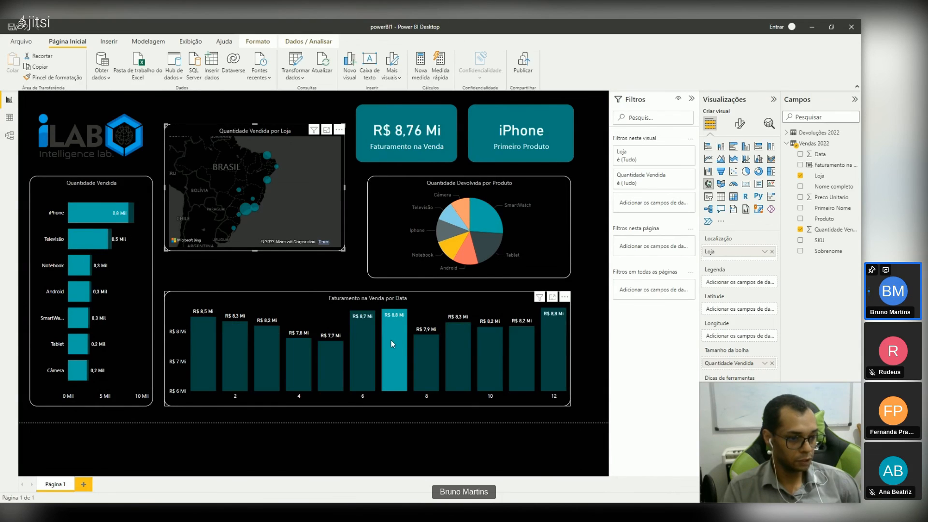
{"action": "left_click", "coordinate": [457, 254]}
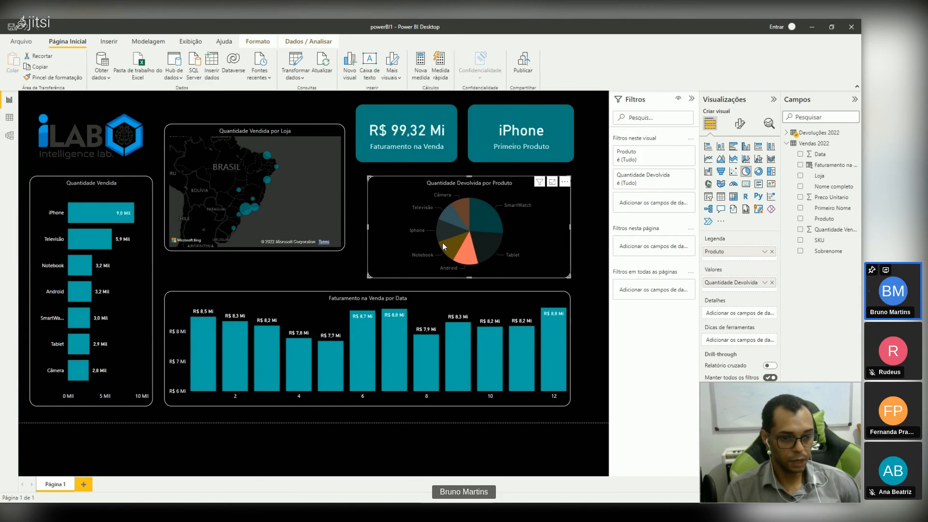
{"action": "left_click", "coordinate": [443, 242]}
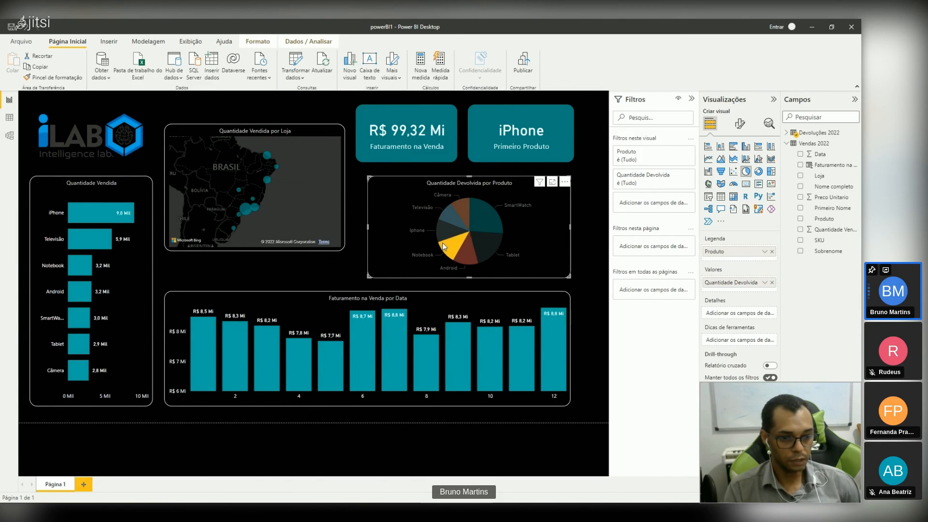
Step: Cross-filter the report by the iPhone, Televisão and Notebook bars of the Quantidade Vendida chart
{"action": "left_click", "coordinate": [88, 213]}
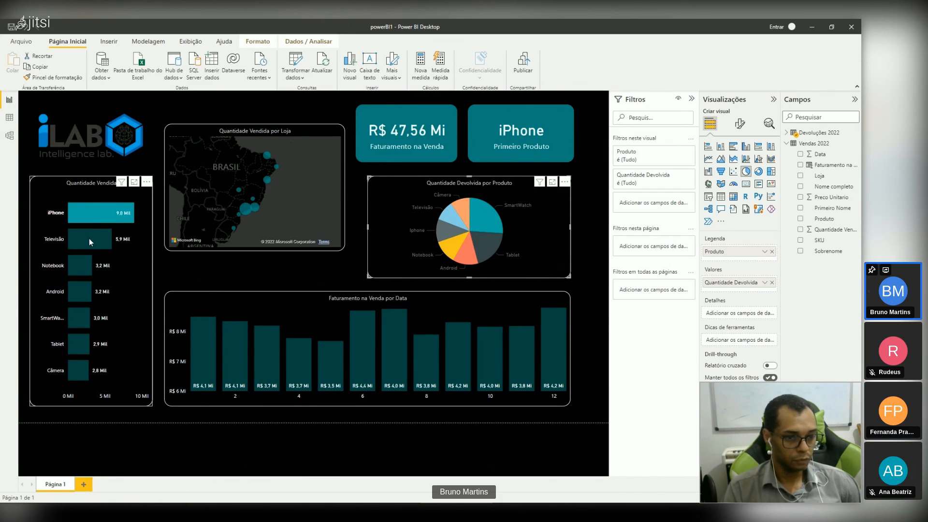
{"action": "left_click", "coordinate": [89, 239]}
{"action": "left_click", "coordinate": [90, 218]}
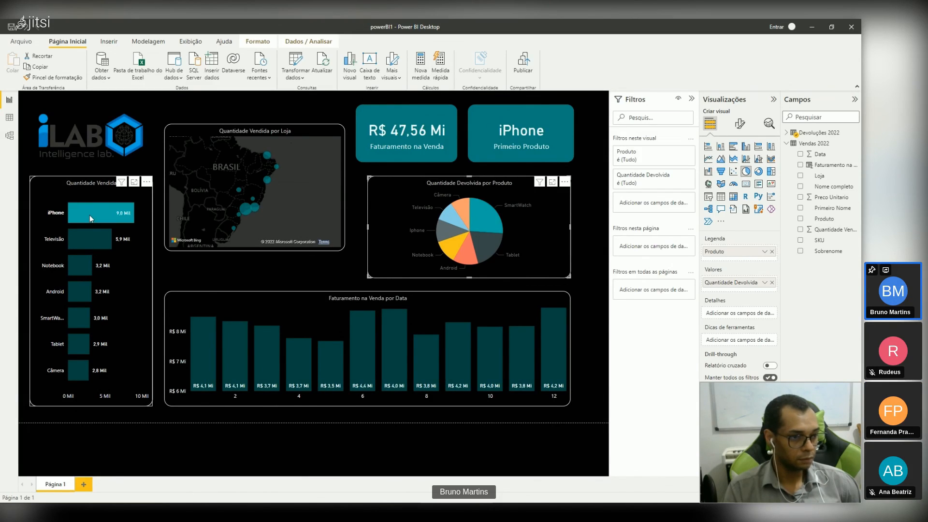
{"action": "left_click", "coordinate": [88, 240]}
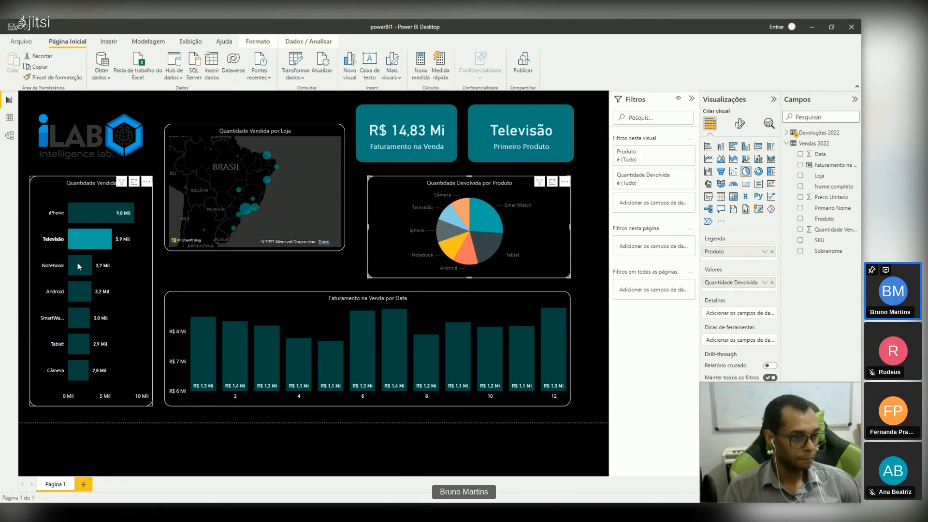
{"action": "left_click", "coordinate": [77, 266]}
{"action": "left_click", "coordinate": [86, 240]}
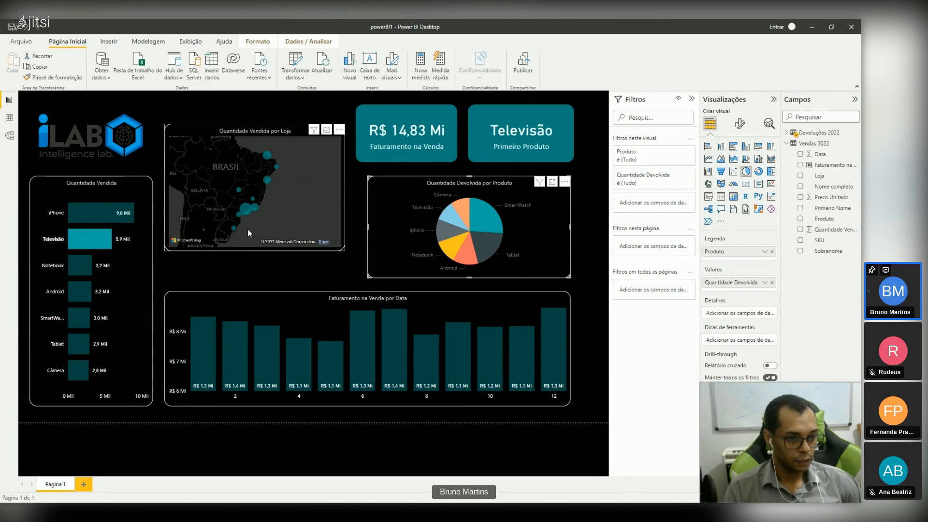
Step: Cross-filter the report by individual store bubbles along Brazil's coast on the Quantidade Vendida por Loja map
{"action": "left_click", "coordinate": [243, 210]}
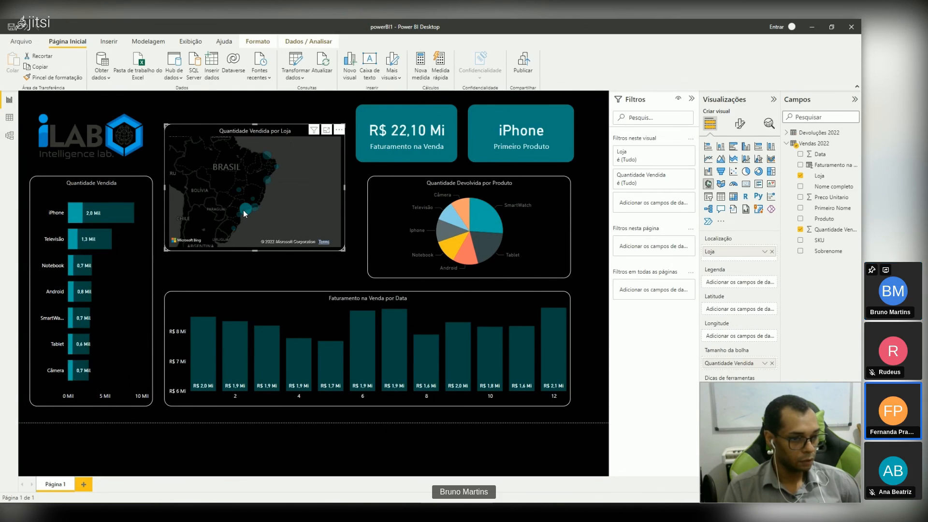
{"action": "left_click", "coordinate": [257, 208]}
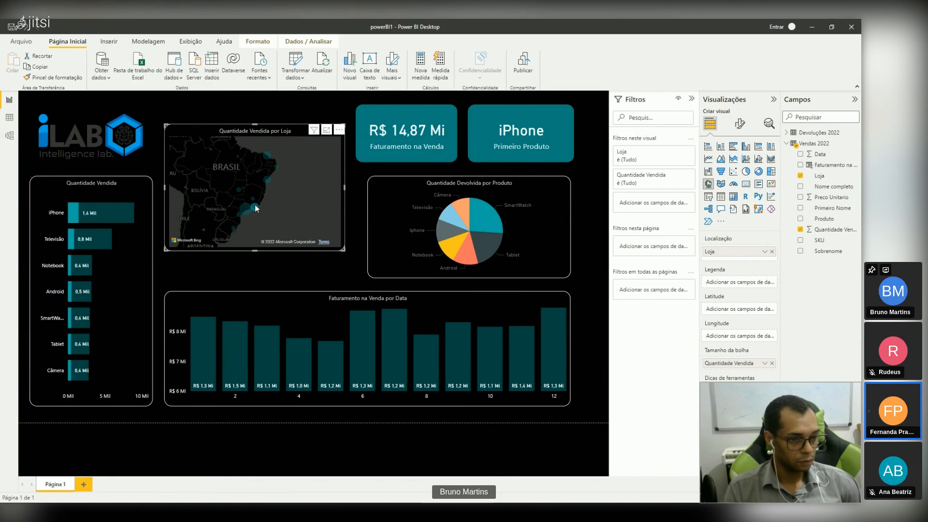
{"action": "left_click", "coordinate": [265, 177]}
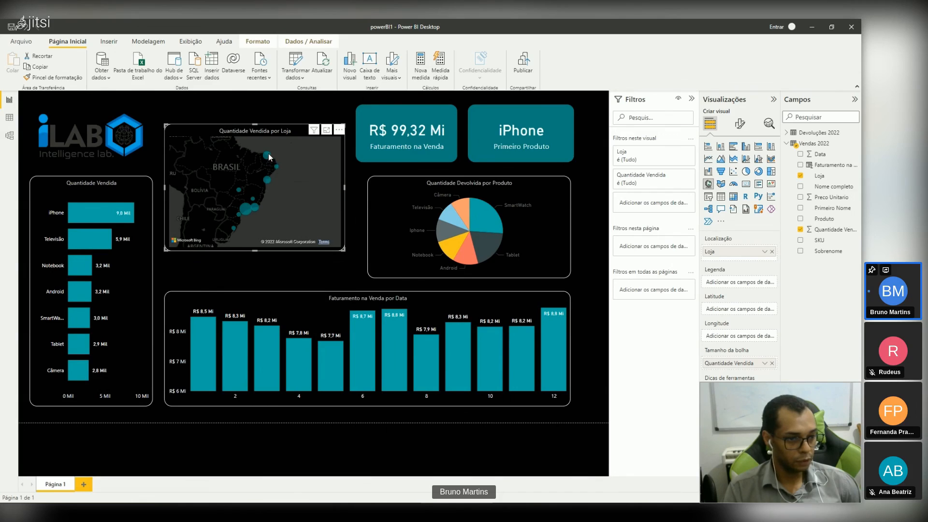
{"action": "left_click", "coordinate": [269, 153]}
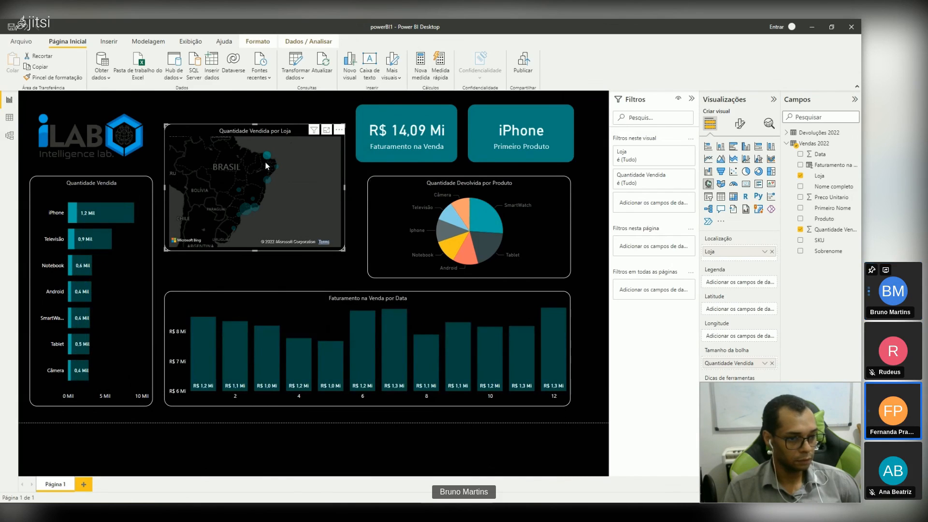
Step: Cross-filter the report by single months of the Faturamento na Venda por Data chart and by months 1 to 3 combined
{"action": "left_click", "coordinate": [389, 372]}
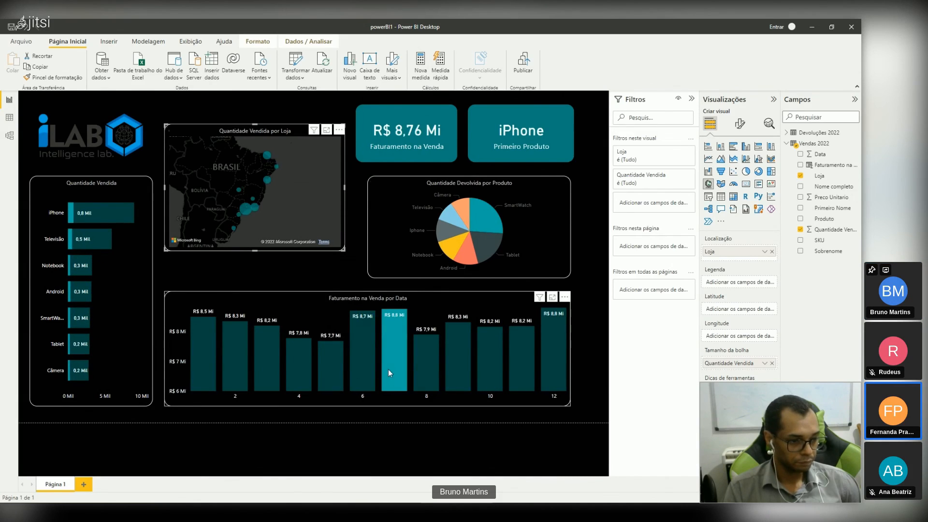
{"action": "left_click", "coordinate": [435, 369]}
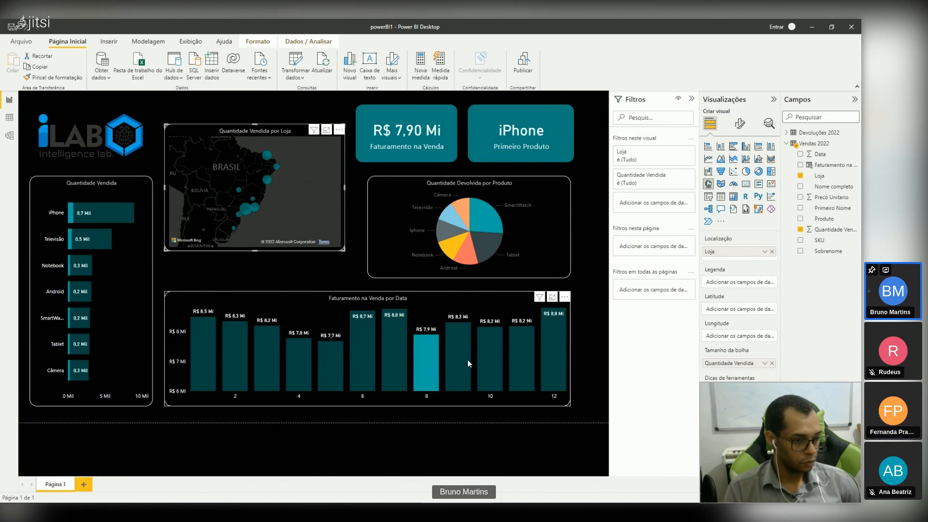
{"action": "left_click", "coordinate": [552, 360]}
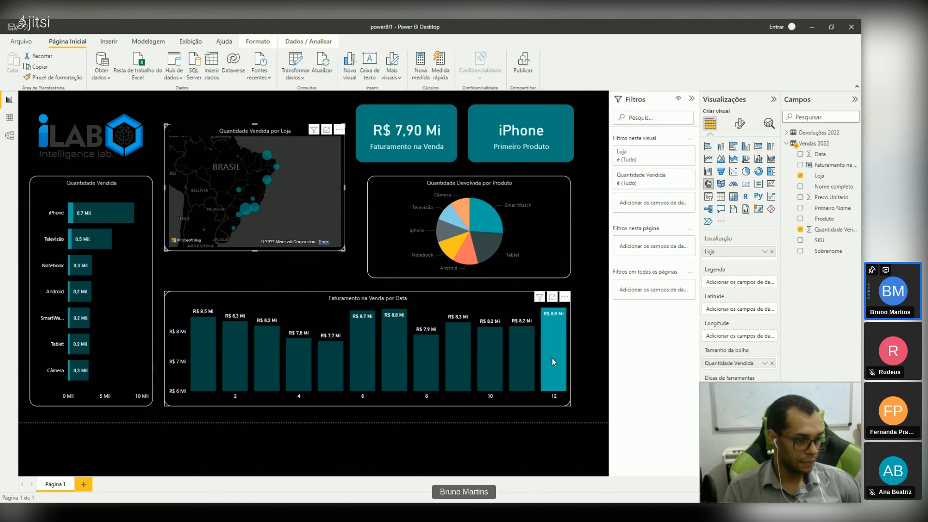
{"action": "left_click", "coordinate": [520, 361]}
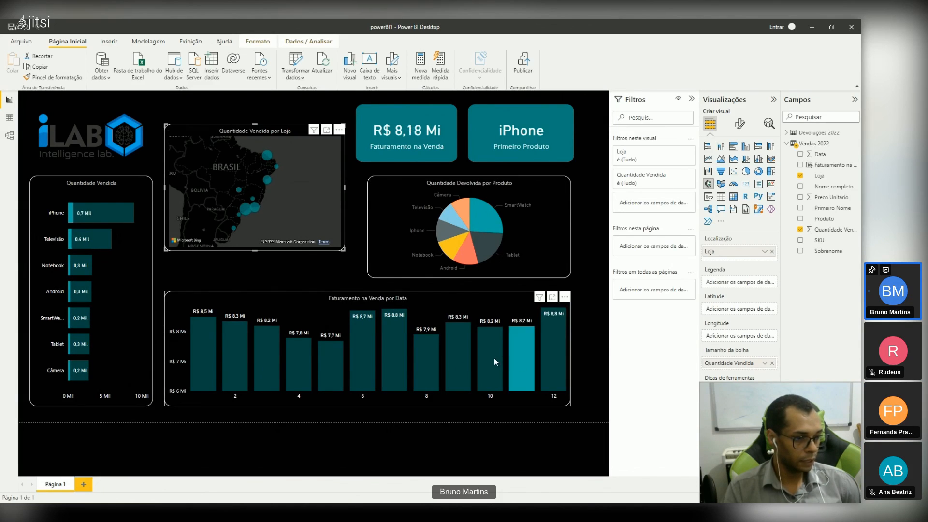
{"action": "left_click", "coordinate": [494, 358]}
{"action": "left_click", "coordinate": [451, 360]}
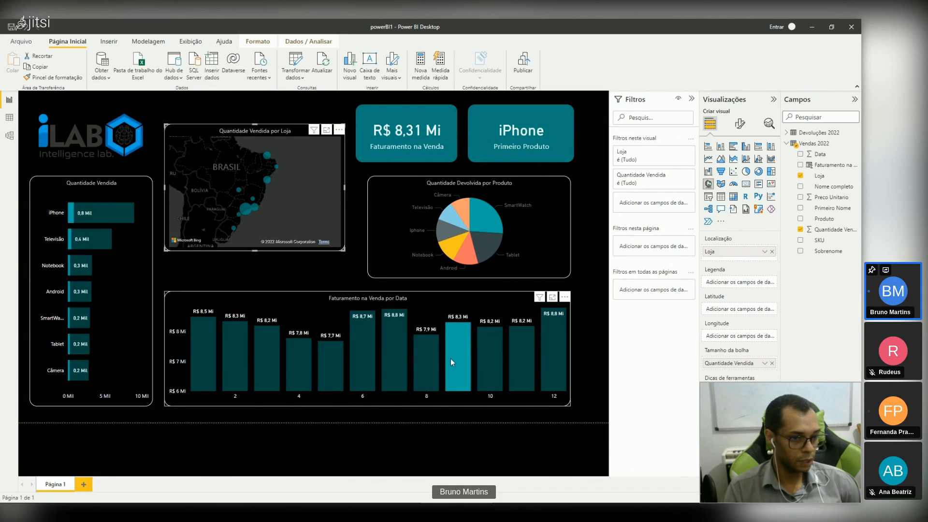
{"action": "left_click", "coordinate": [427, 359]}
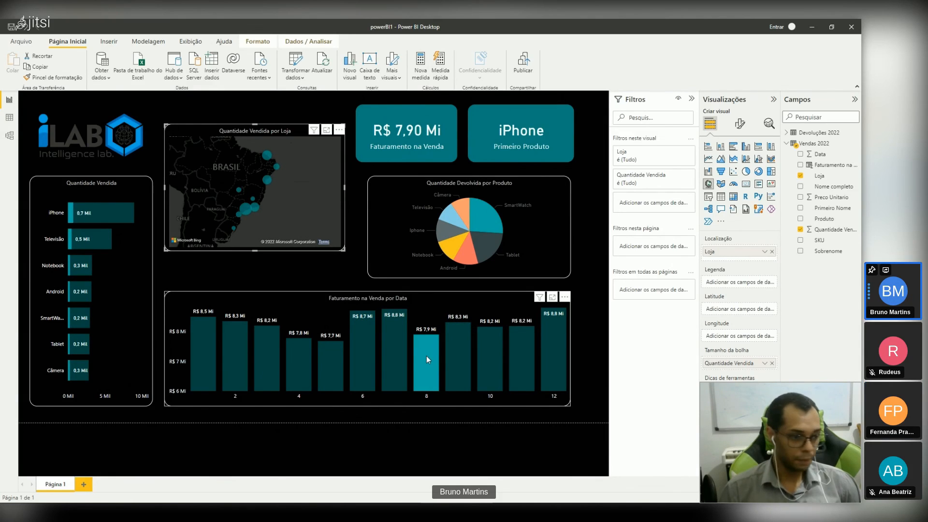
{"action": "left_click", "coordinate": [211, 365]}
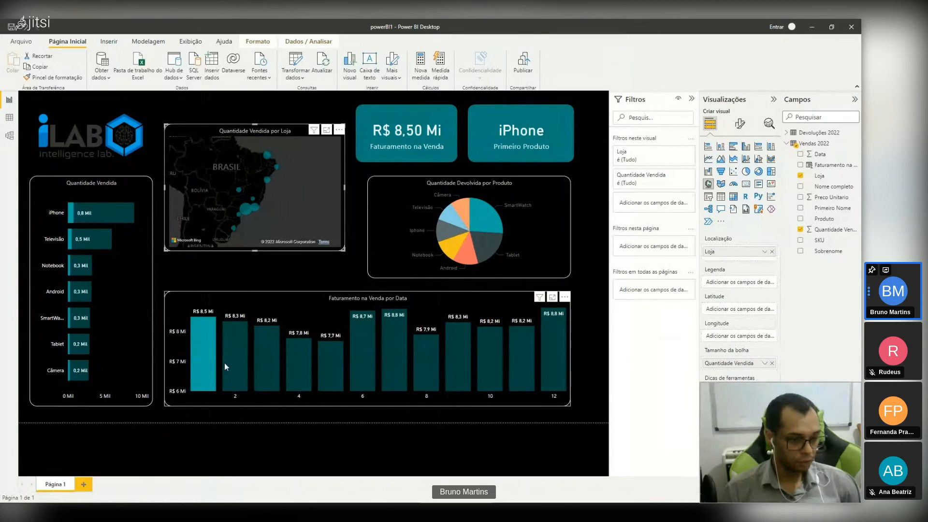
{"action": "left_click", "coordinate": [226, 363], "text": "ctrl"}
{"action": "left_click", "coordinate": [262, 364], "text": "ctrl"}
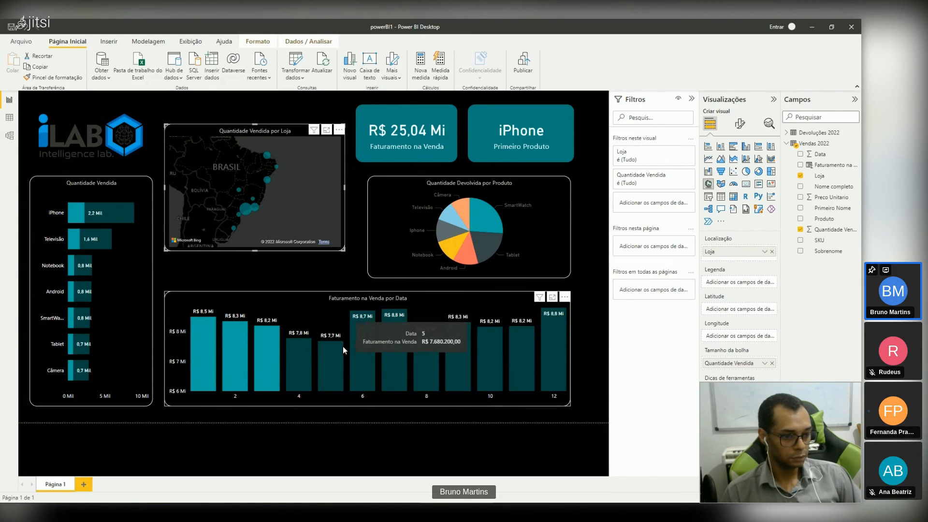
{"action": "left_click", "coordinate": [290, 364]}
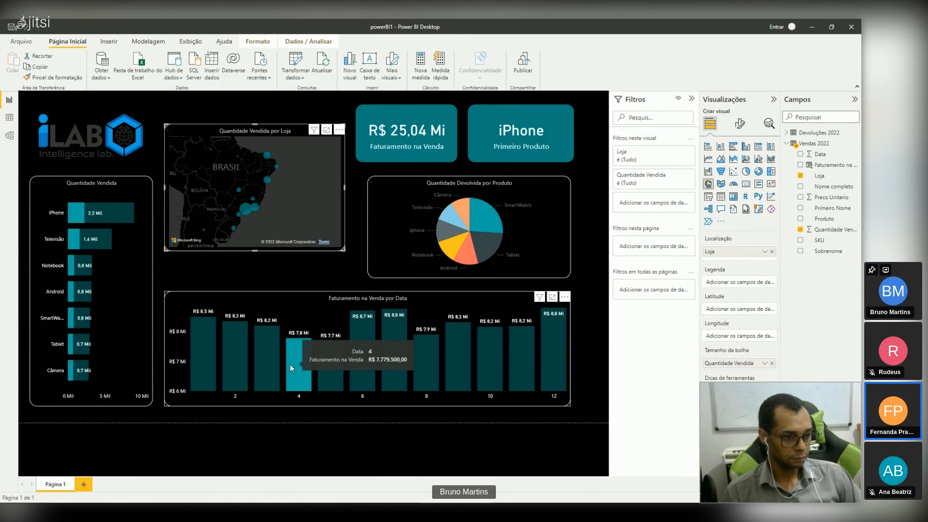
Step: Highlight the SmartWatch and Android slices of the Quantidade Devolvida por Produto pie chart, then clear the selection
{"action": "left_click", "coordinate": [472, 248]}
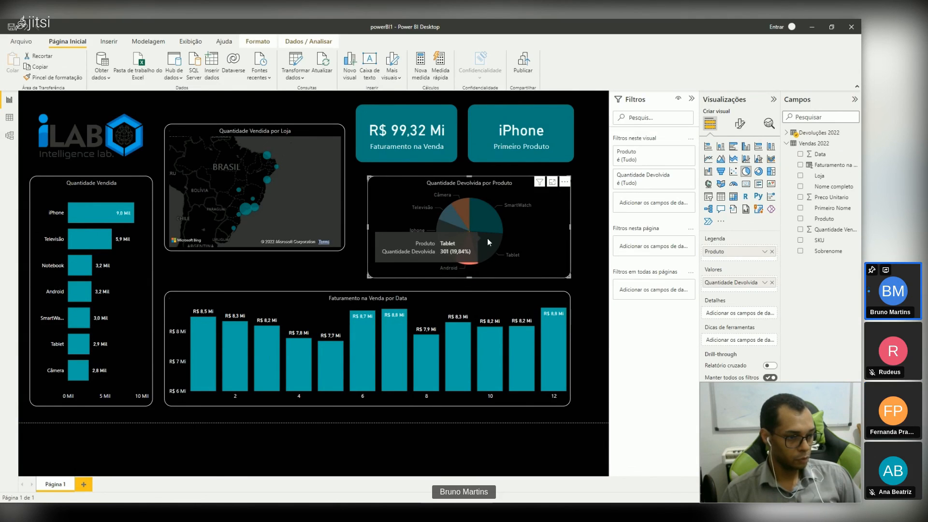
{"action": "left_click", "coordinate": [487, 221]}
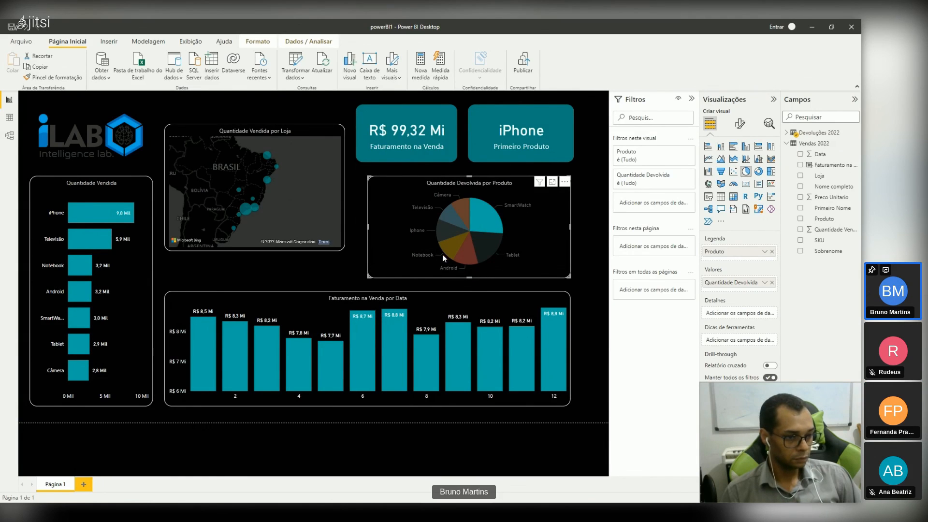
{"action": "left_click", "coordinate": [470, 253]}
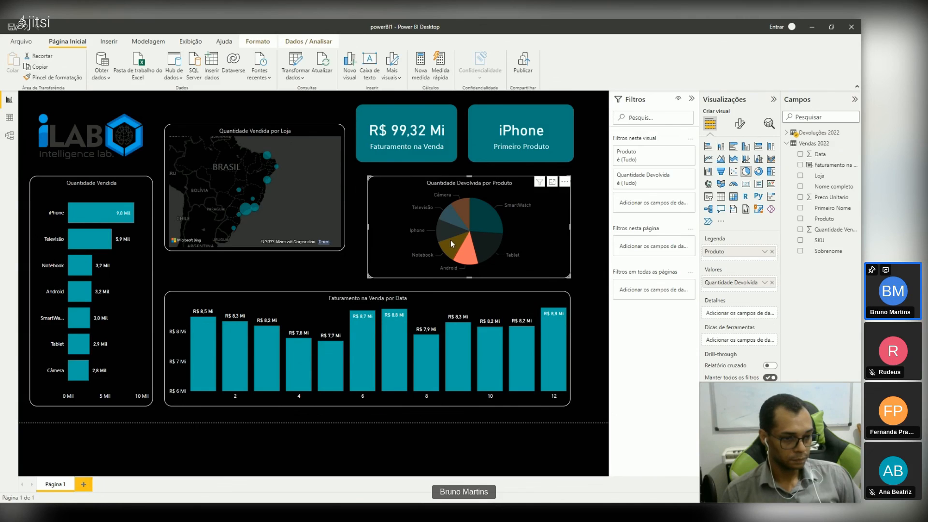
{"action": "left_click", "coordinate": [592, 407]}
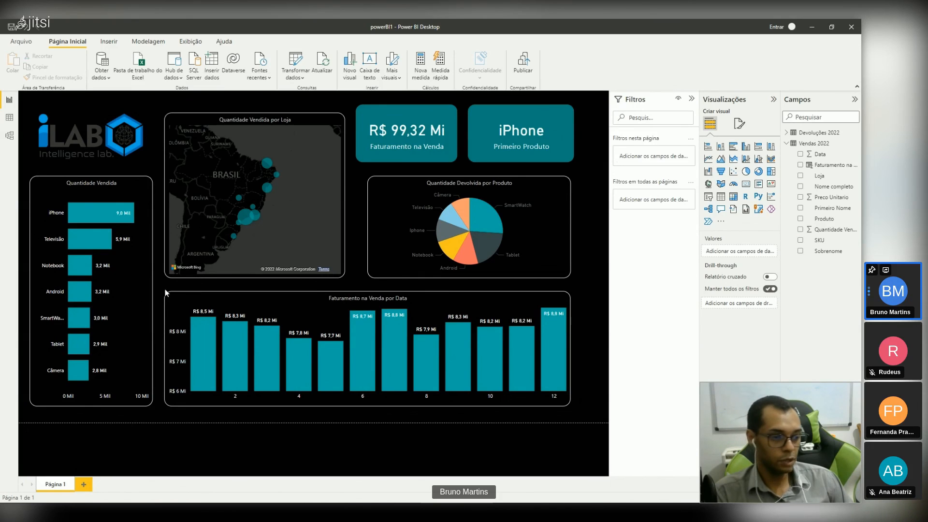
Step: Widen the Quantidade Devolvida por Produto pie chart to span both cards above it and raise its upper edge slightly
{"action": "left_click_drag", "start_coordinate": [367, 228], "coordinate": [355, 227]}
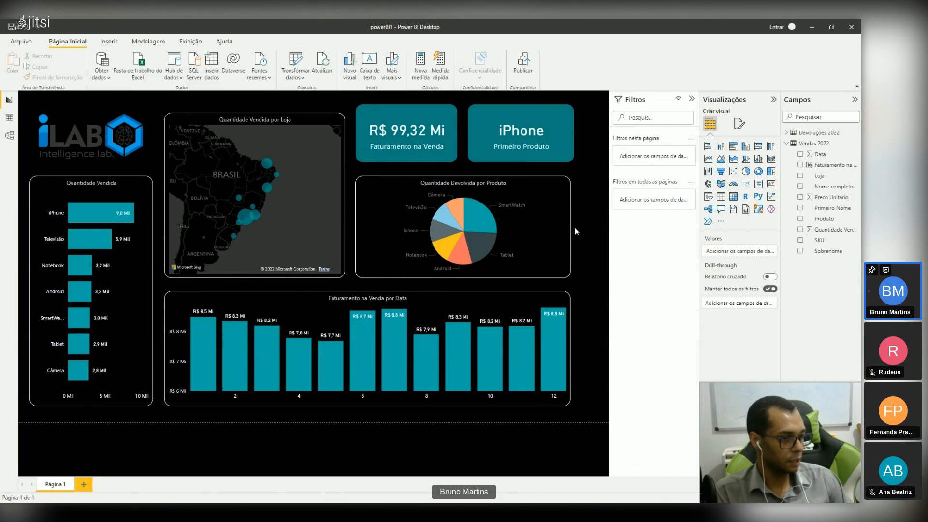
{"action": "left_click", "coordinate": [566, 230]}
{"action": "left_click", "coordinate": [575, 225]}
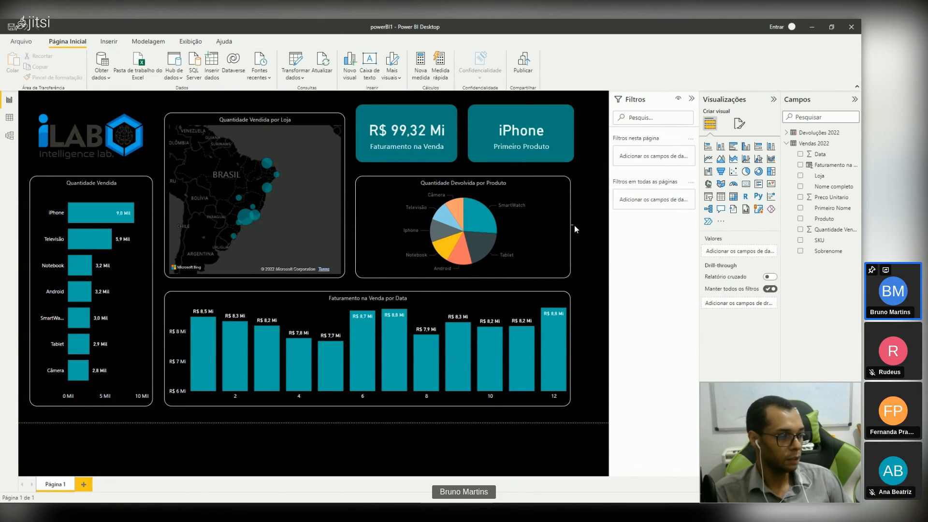
{"action": "left_click", "coordinate": [566, 230]}
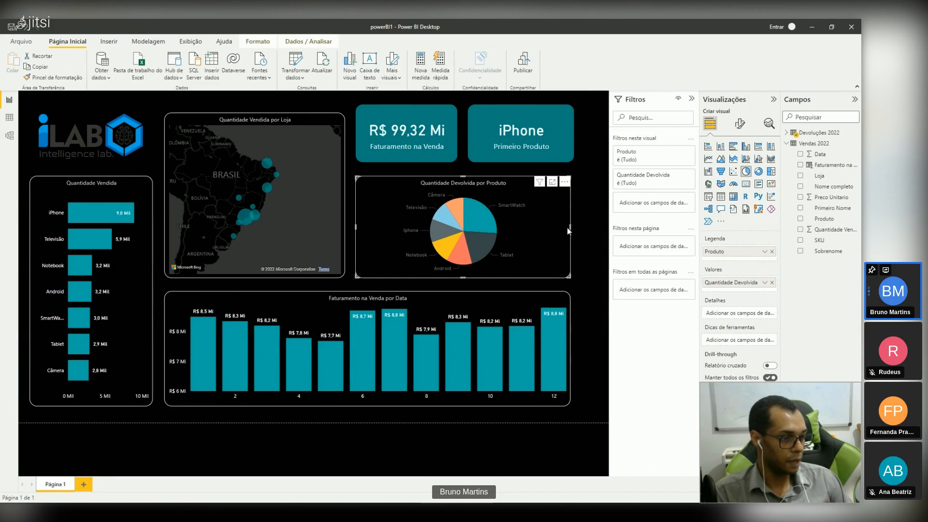
{"action": "left_click_drag", "start_coordinate": [571, 227], "coordinate": [573, 226]}
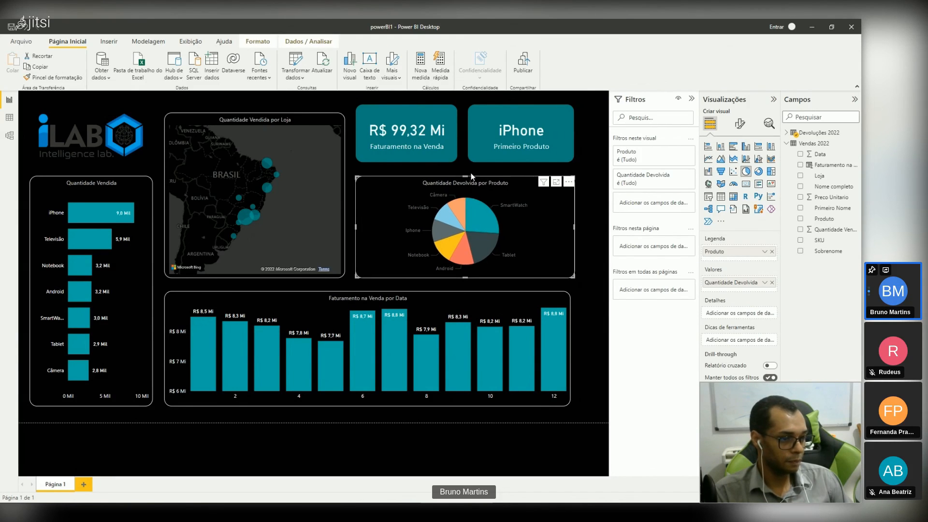
{"action": "left_click_drag", "start_coordinate": [467, 177], "coordinate": [468, 176]}
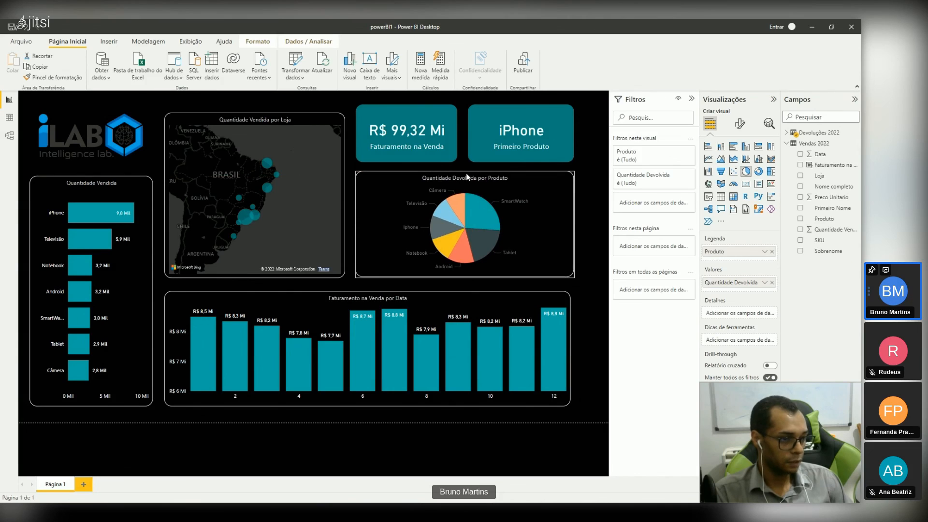
{"action": "left_click", "coordinate": [588, 126]}
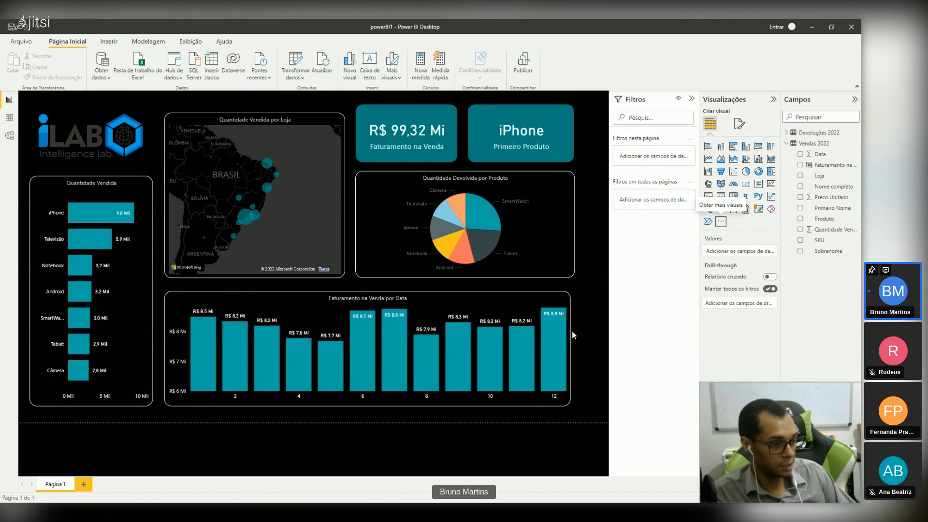
{"action": "mouse_move", "coordinate": [567, 334]}
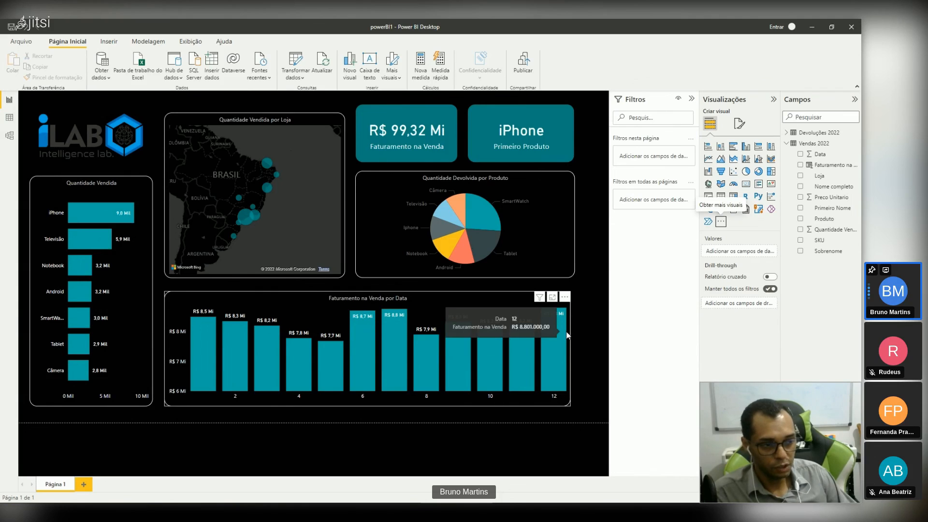